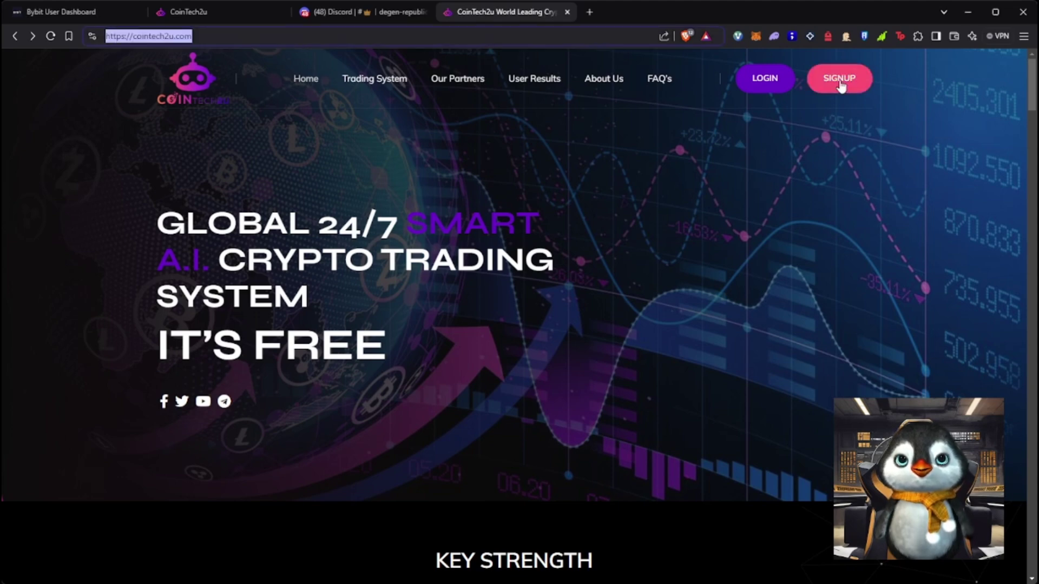
# Open the CoinTech2u registration form, then return to the homepage and highlight its hero headline
pyautogui.click(839, 80)
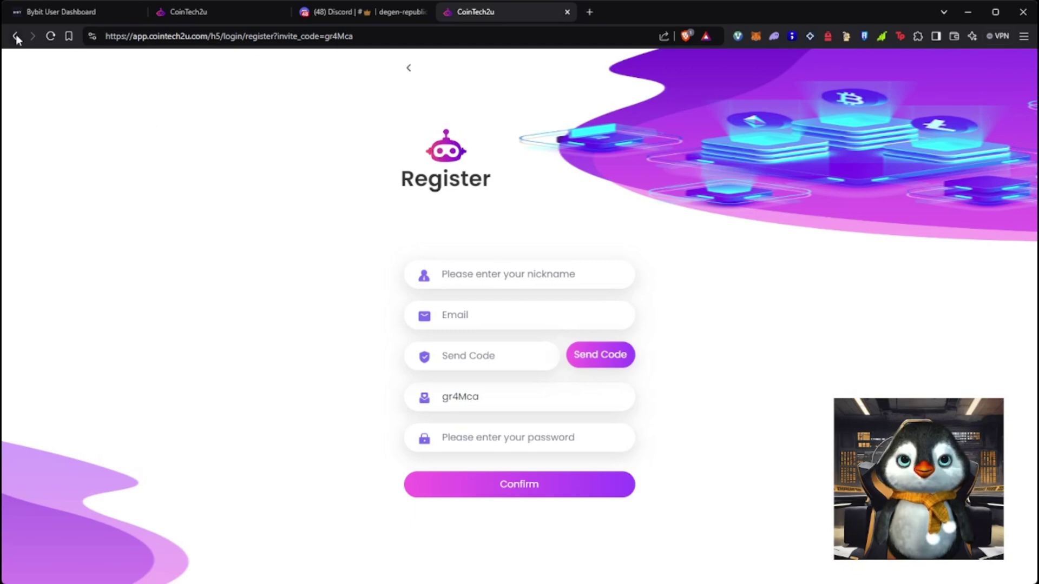
pyautogui.click(16, 36)
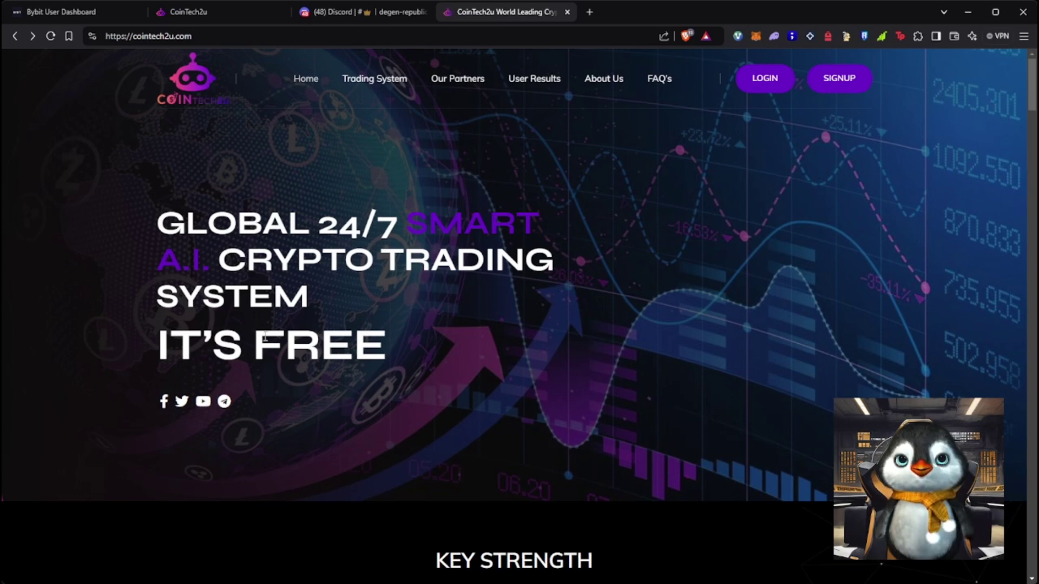
pyautogui.moveTo(149, 346); pyautogui.dragTo(419, 357)
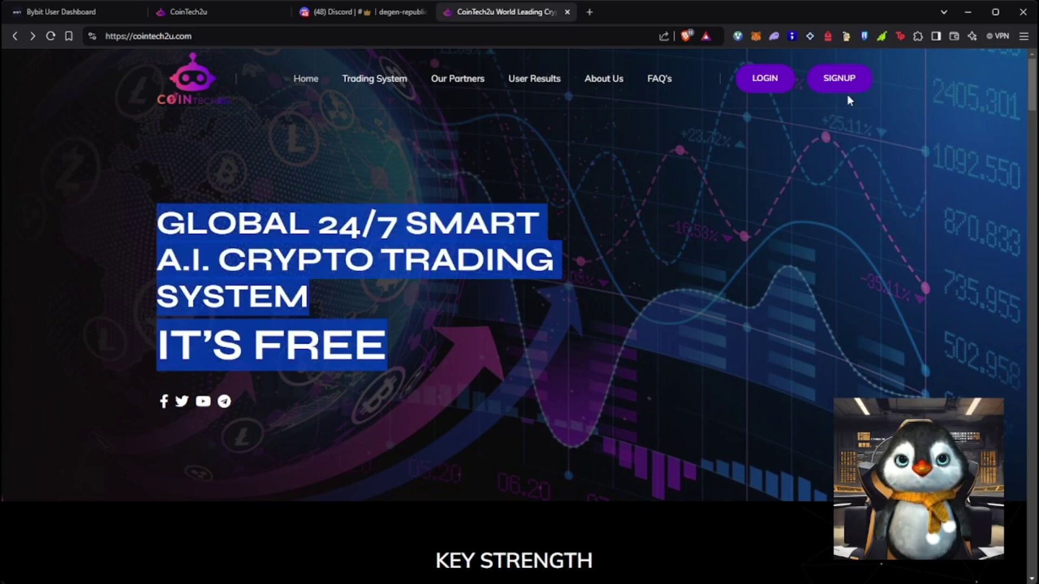
# Reopen the registration form and replace the prefilled invite code with a different referral code
pyautogui.click(839, 79)
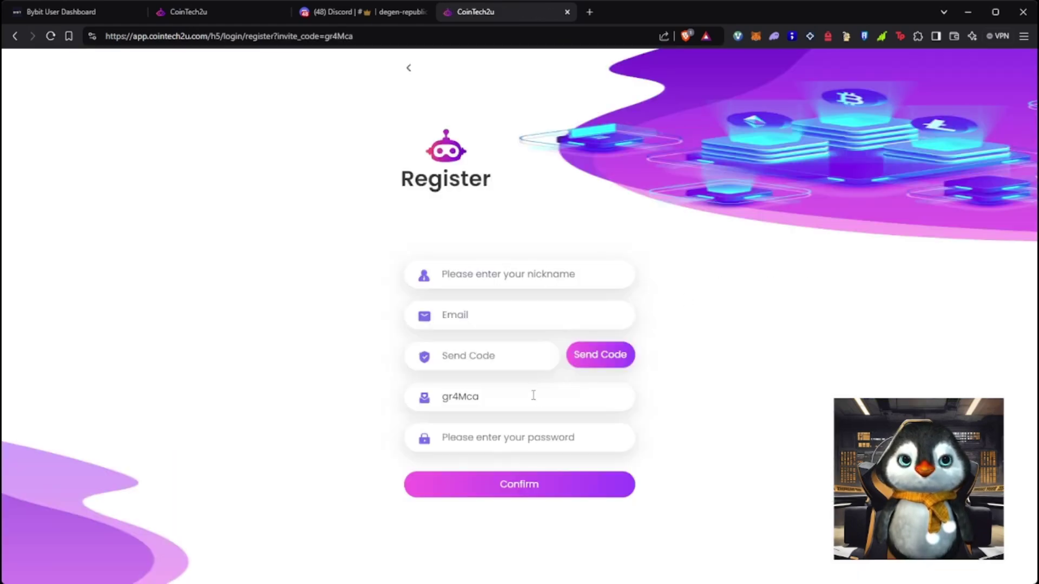
pyautogui.click(533, 396)
pyautogui.hotkey('ctrl', 'a')
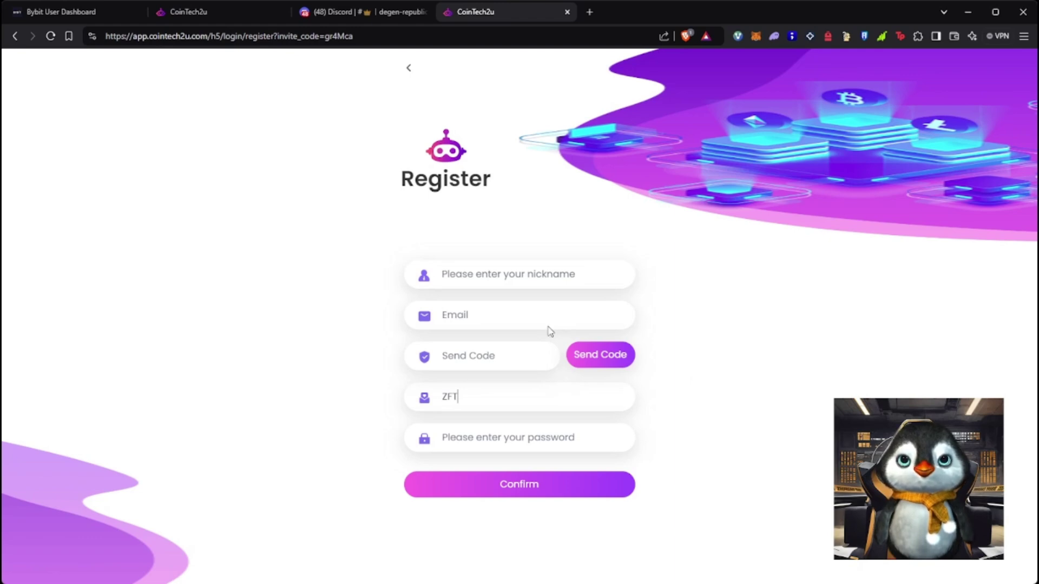
# Enter the account nickname and e-mail address in the Register form, then switch to the Bybit API guide
pyautogui.click(545, 282)
pyautogui.write('Zeepranks')
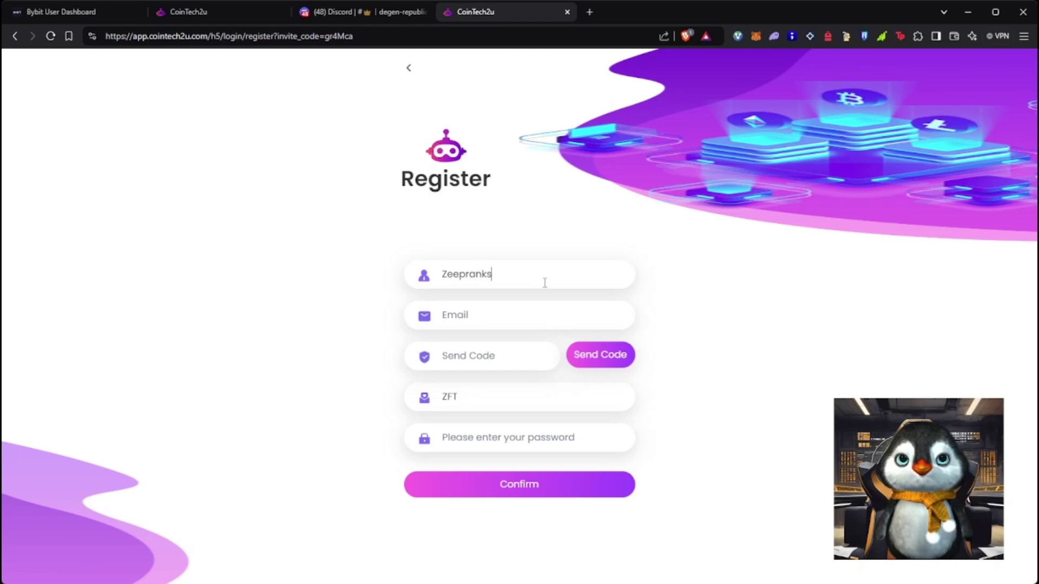
pyautogui.click(551, 309)
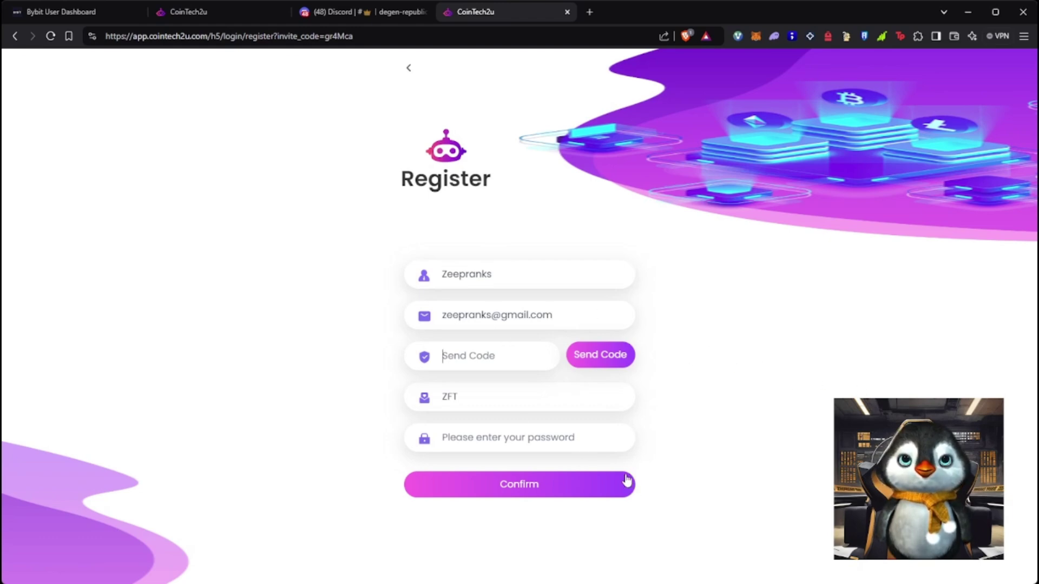
pyautogui.click(236, 21)
# Back out of the Bybit API guide through the API Tutorial list to the Home dashboard
pyautogui.scroll(5, 255, 213)
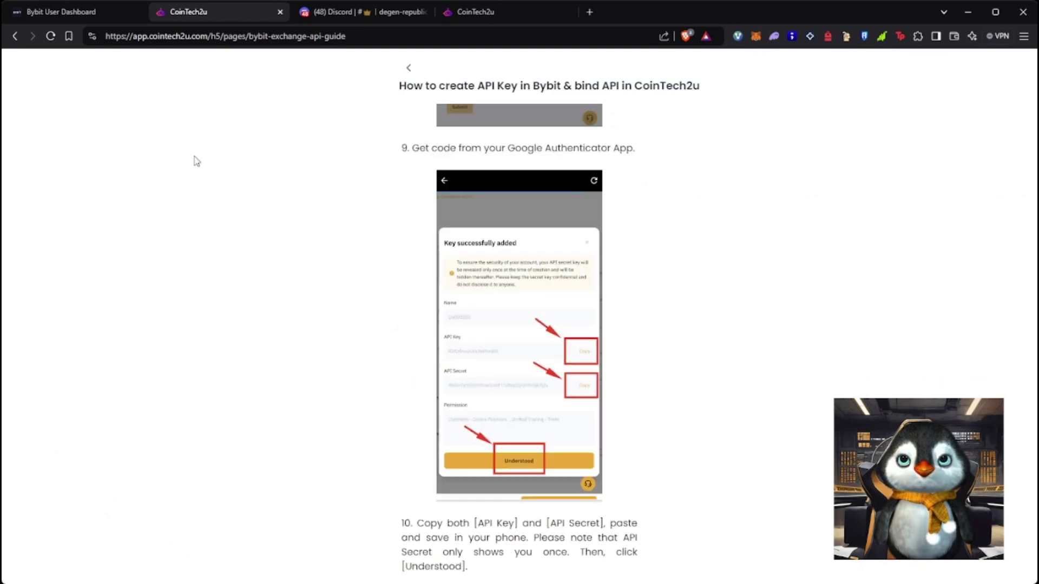
pyautogui.click(18, 39)
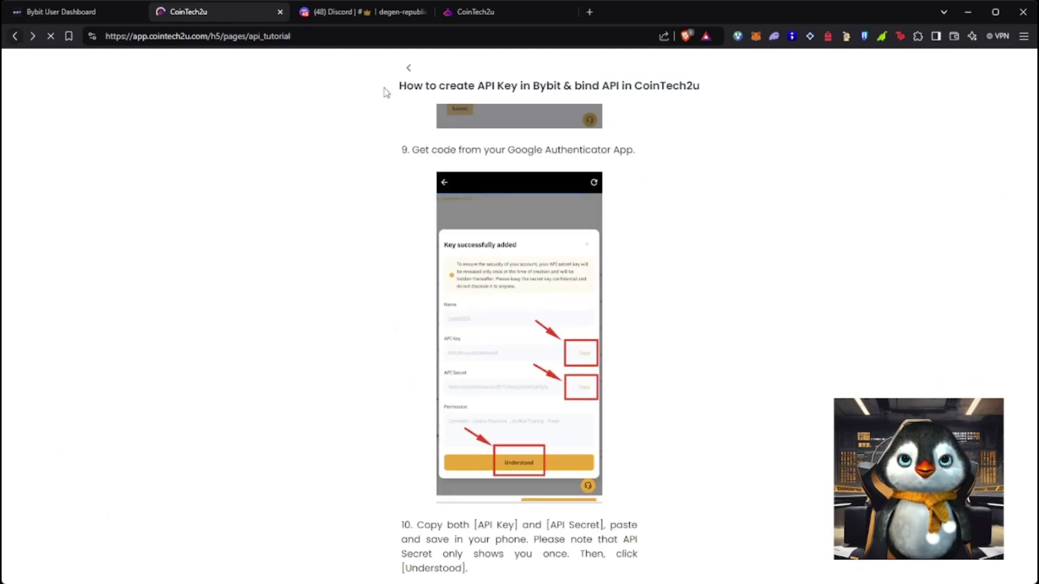
pyautogui.click(412, 69)
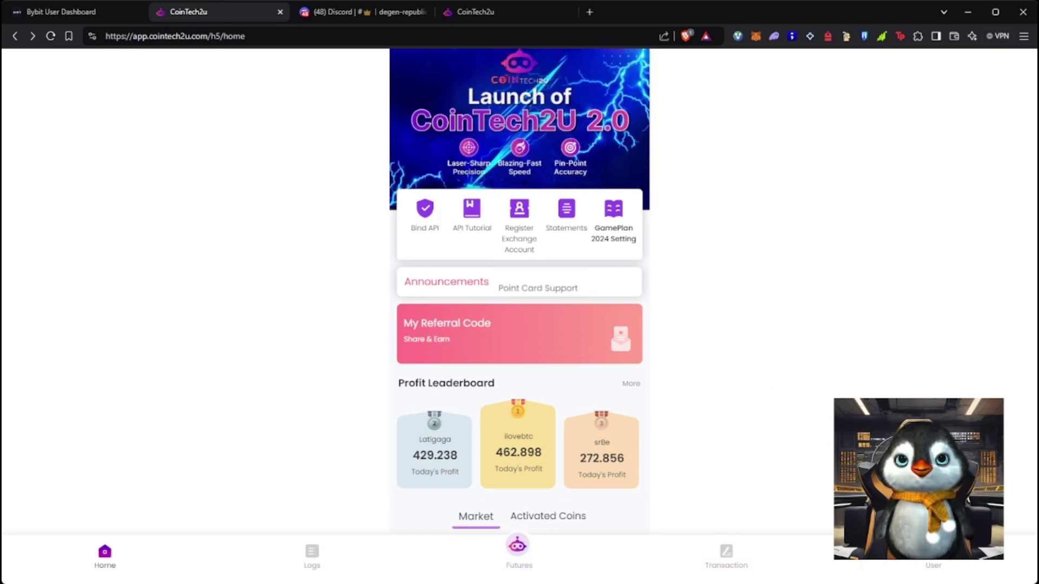
# From the User profile, open My Wallets showing 26.70 USDT and 129.52 point card balances
pyautogui.click(942, 562)
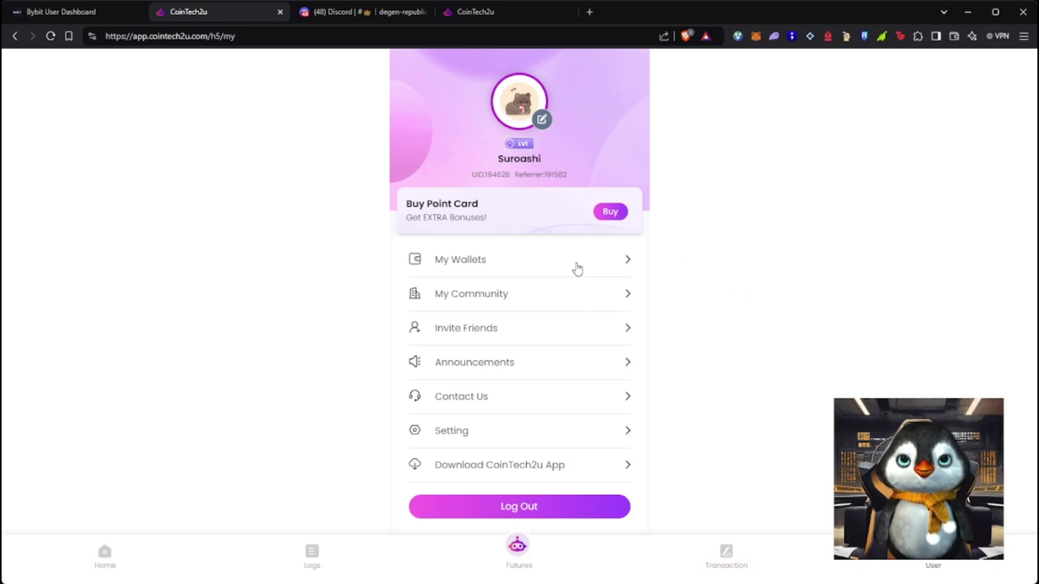
pyautogui.moveTo(578, 269); pyautogui.dragTo(585, 484)
pyautogui.click(937, 563)
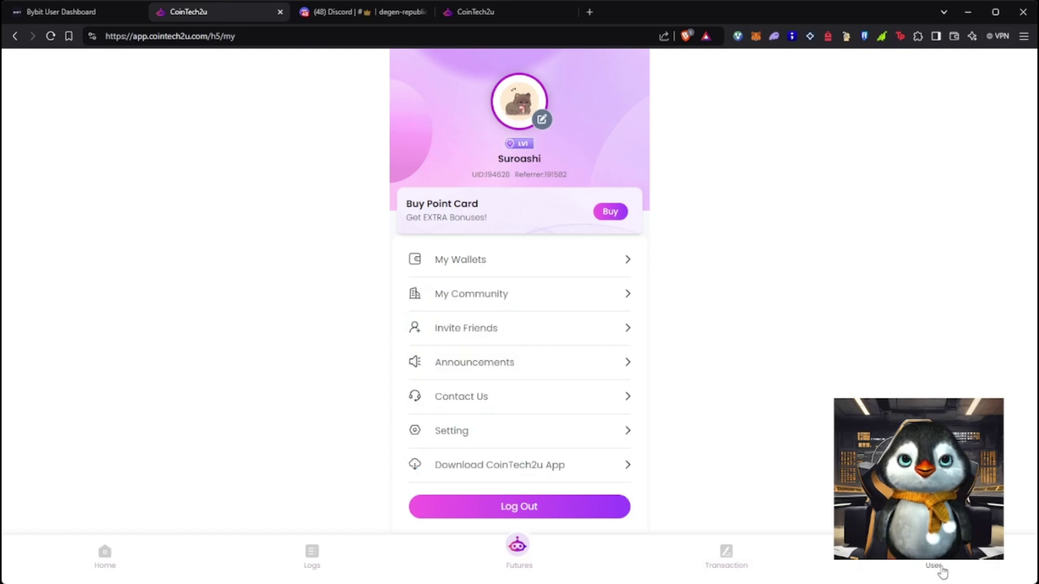
pyautogui.click(477, 251)
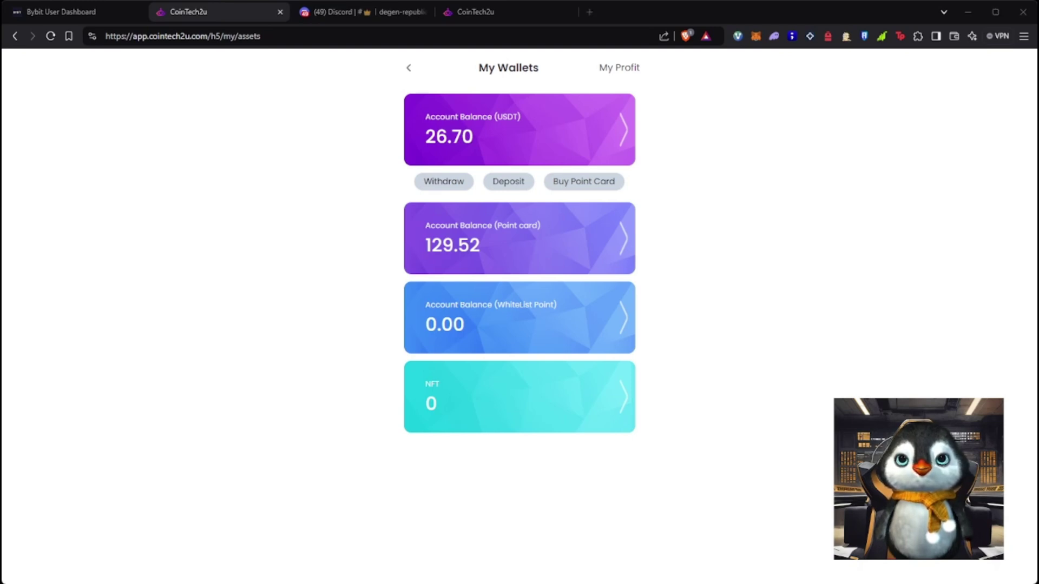
# In Bybit, go to the Funding Account through the avatar's Assets menu and start a withdrawal
pyautogui.click(61, 11)
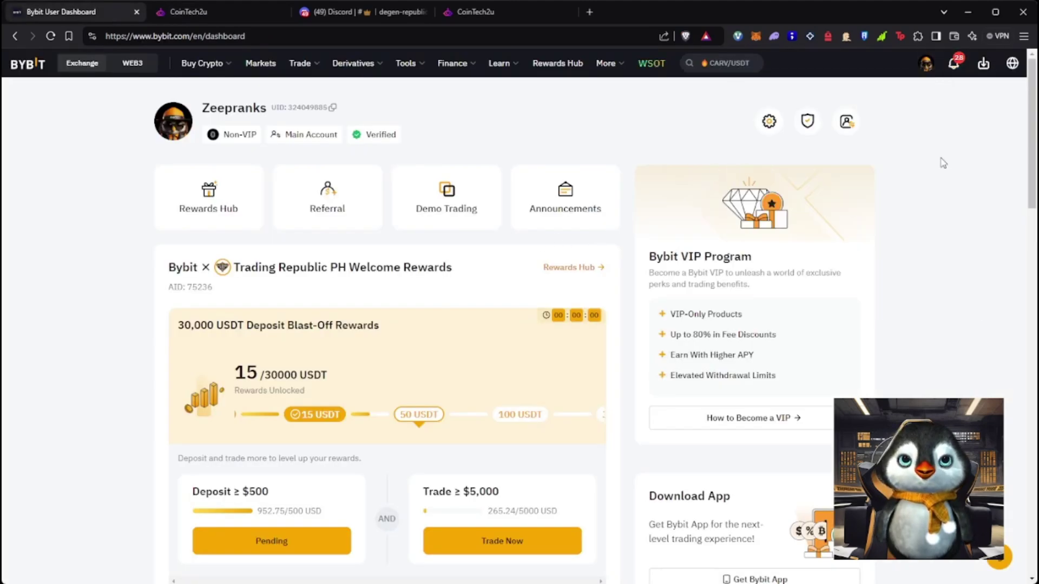
pyautogui.moveTo(926, 75)
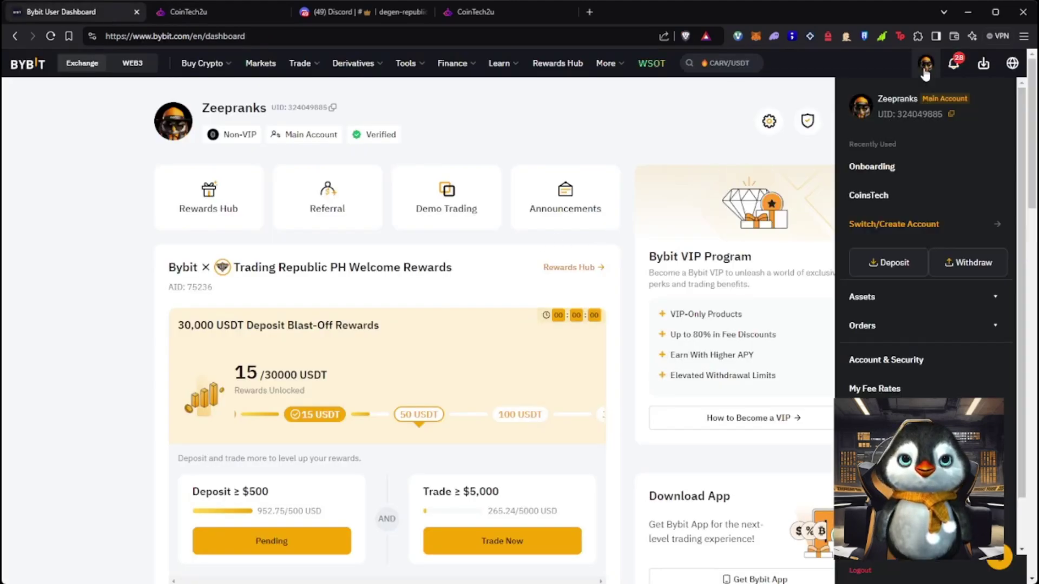
pyautogui.click(893, 298)
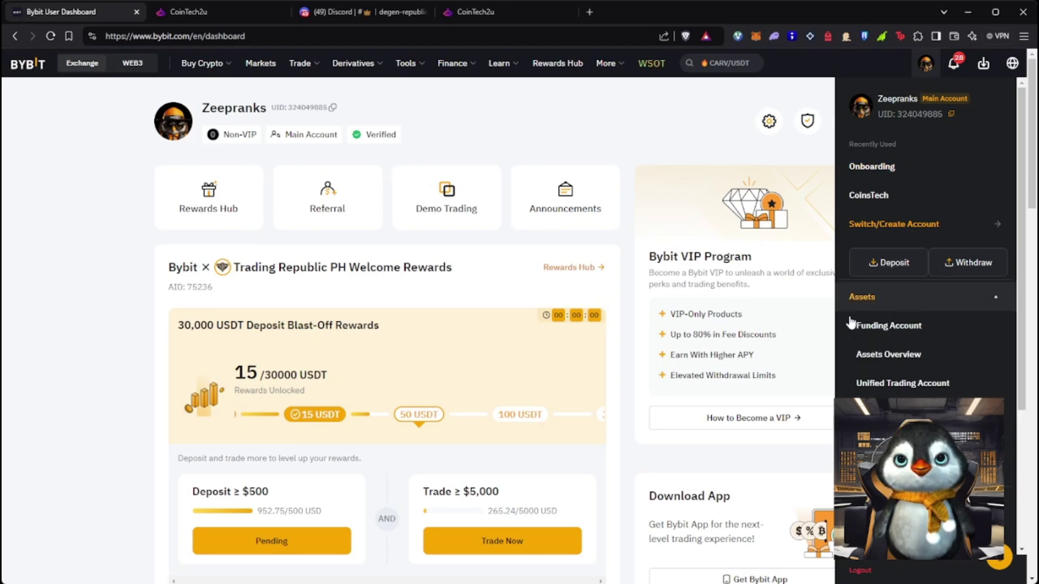
pyautogui.click(905, 329)
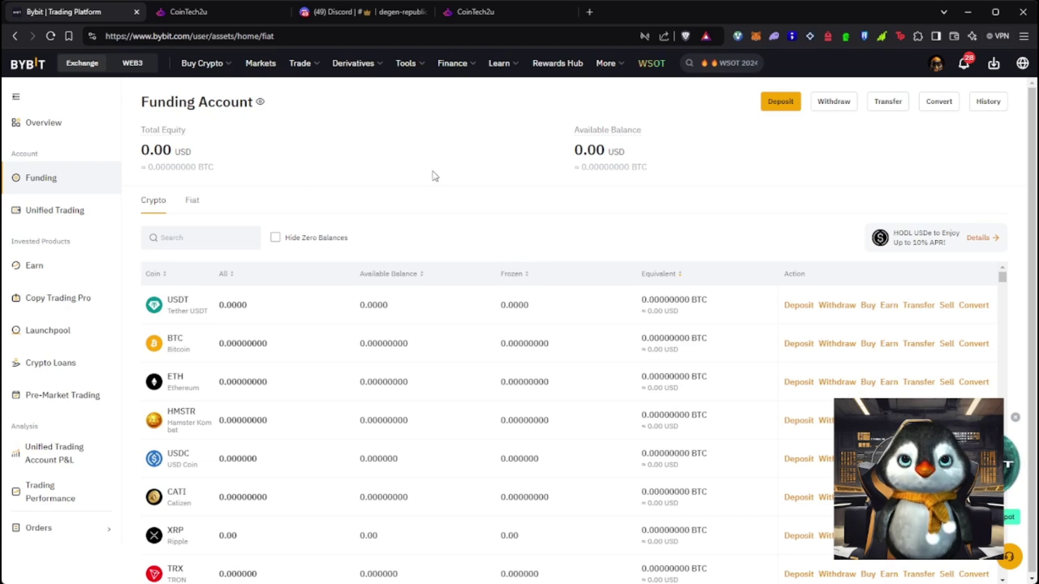
pyautogui.click(845, 108)
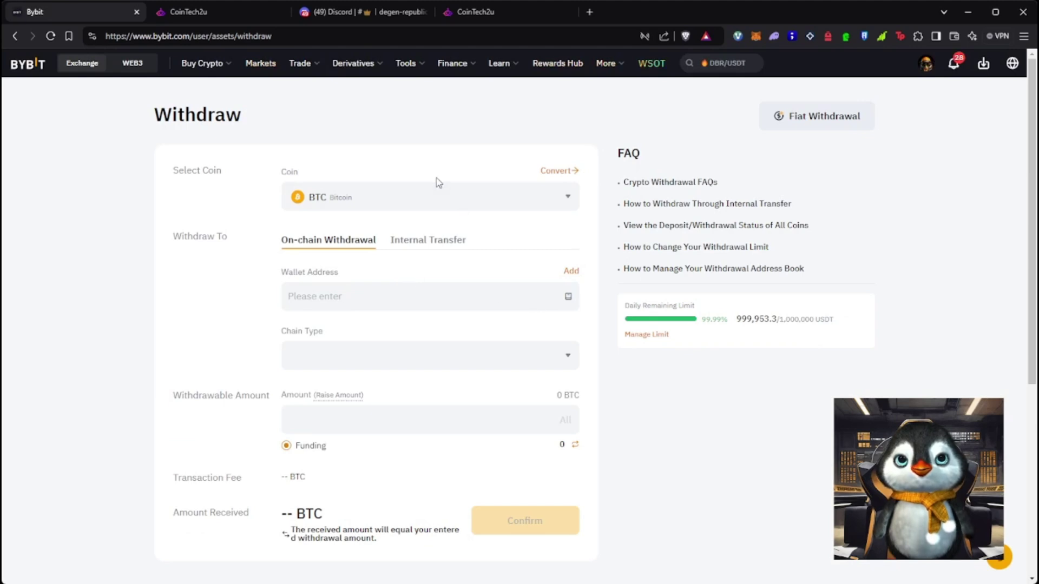
# Choose USDT in Bybit's withdraw form and copy CoinTech2u's TRC20 USDT deposit address
pyautogui.click(447, 199)
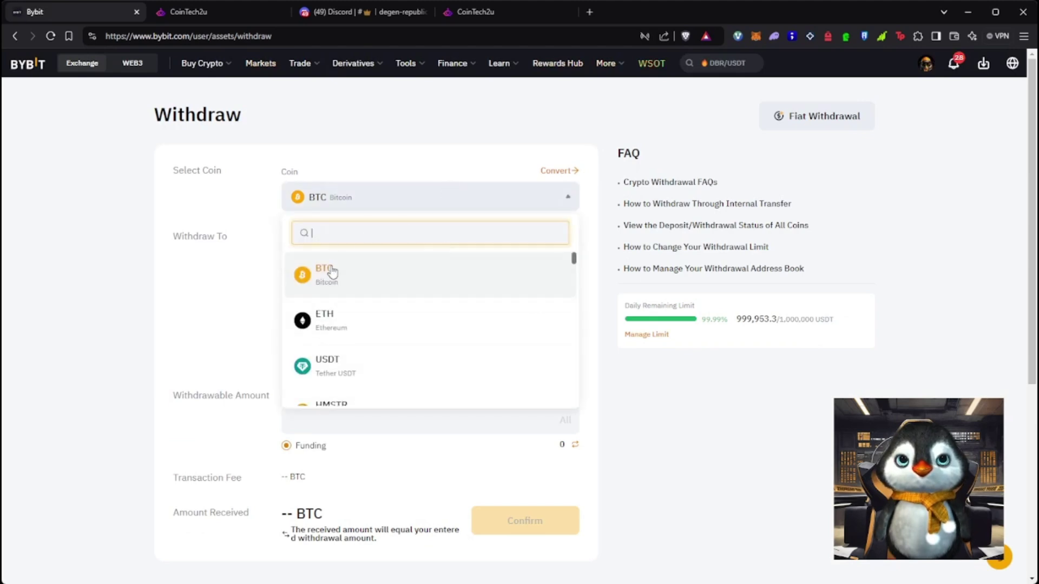
pyautogui.click(462, 371)
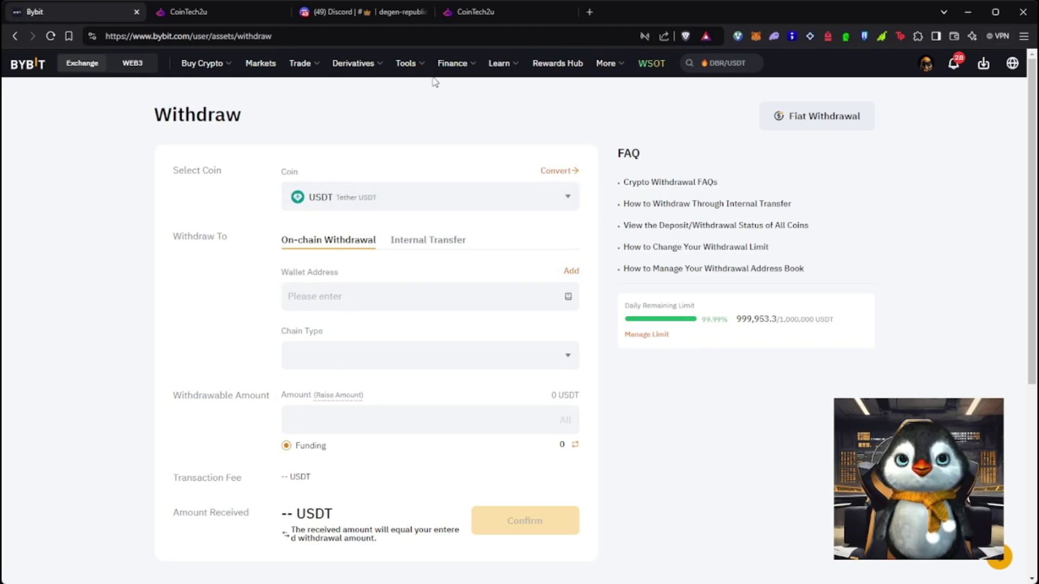
pyautogui.click(479, 18)
pyautogui.click(207, 16)
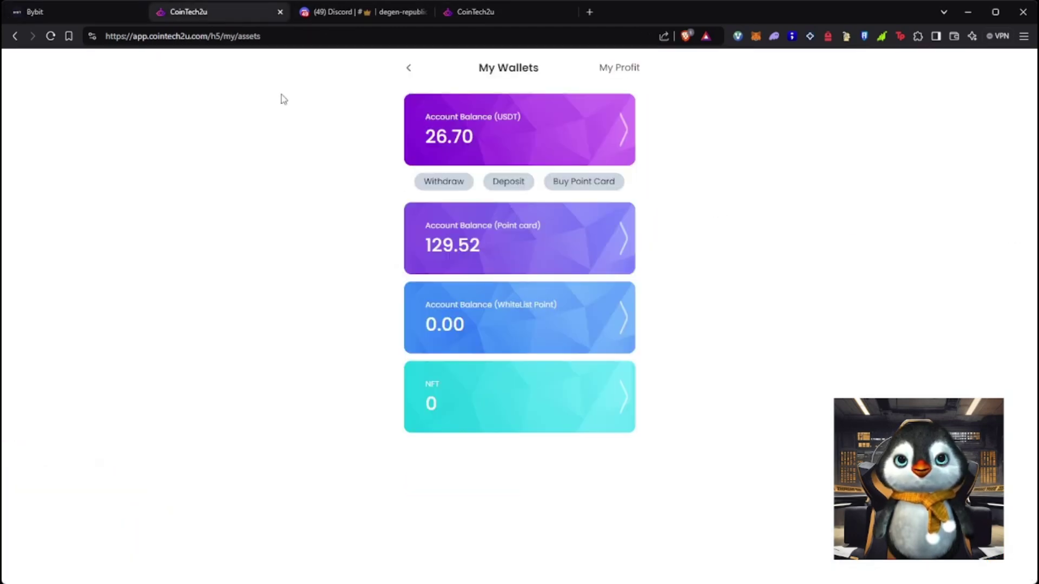
pyautogui.click(494, 185)
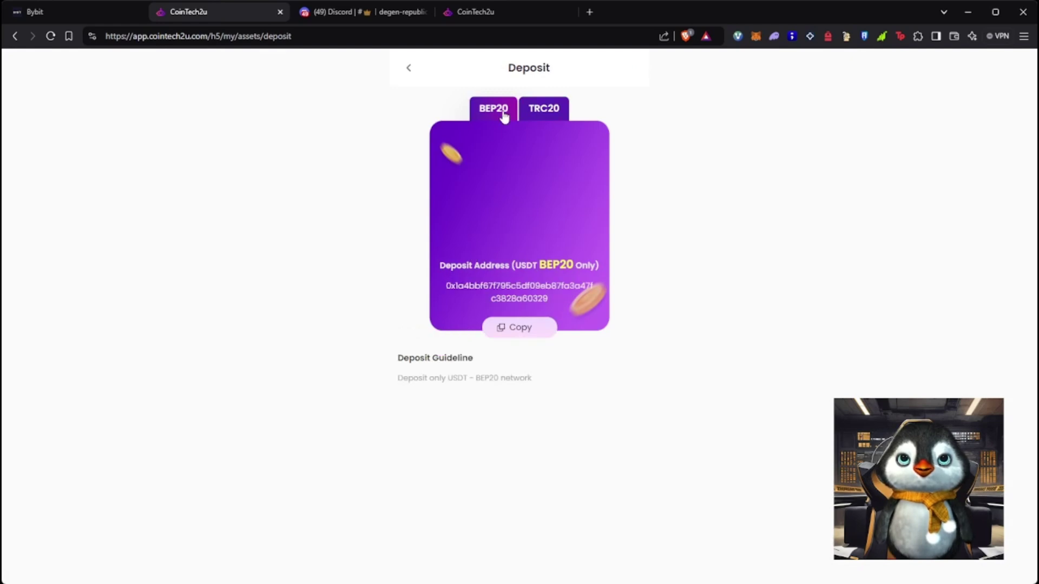
pyautogui.click(530, 111)
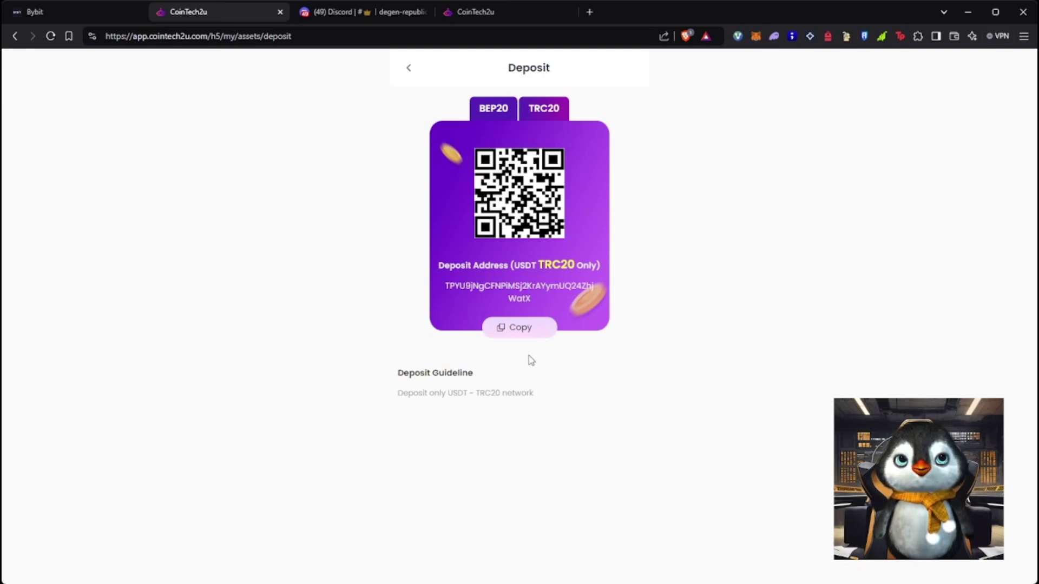
pyautogui.click(533, 331)
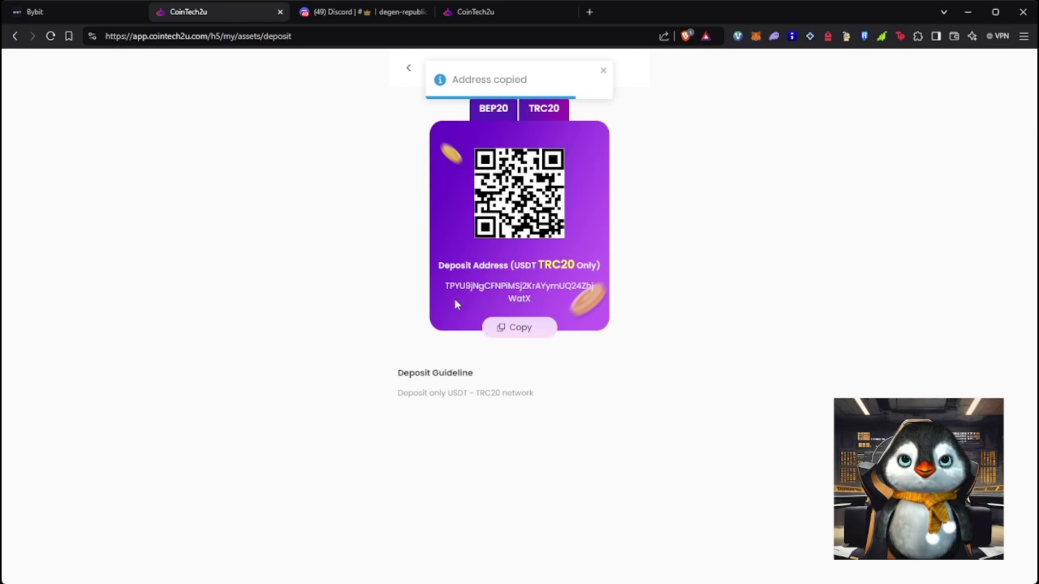
pyautogui.click(524, 330)
# Fill Bybit's withdrawal with the pasted address, TRC20 network and 20 USDT, then return to My Wallets
pyautogui.click(59, 16)
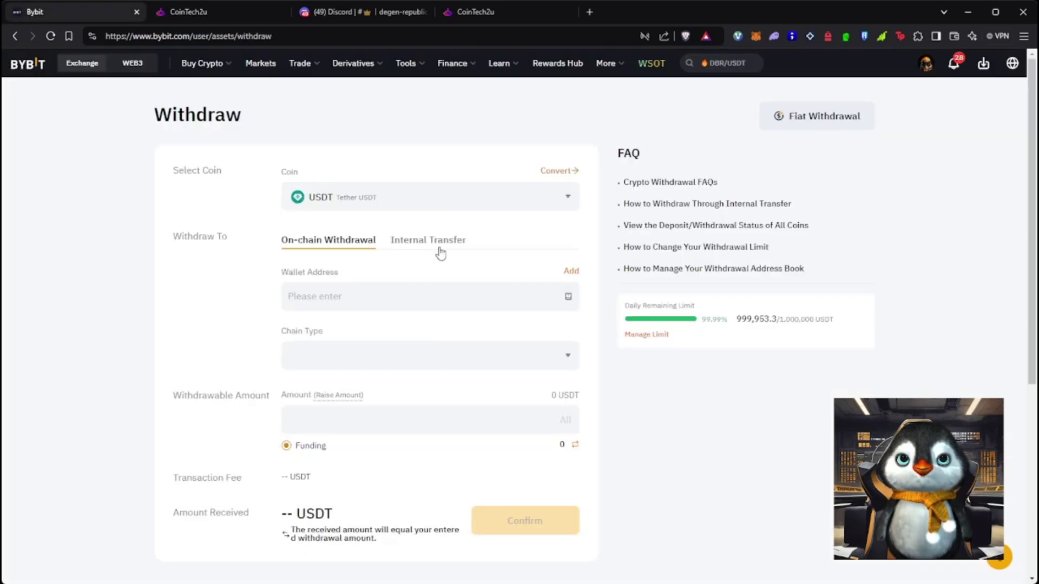
pyautogui.click(378, 293)
pyautogui.hotkey('ctrl', 'v')
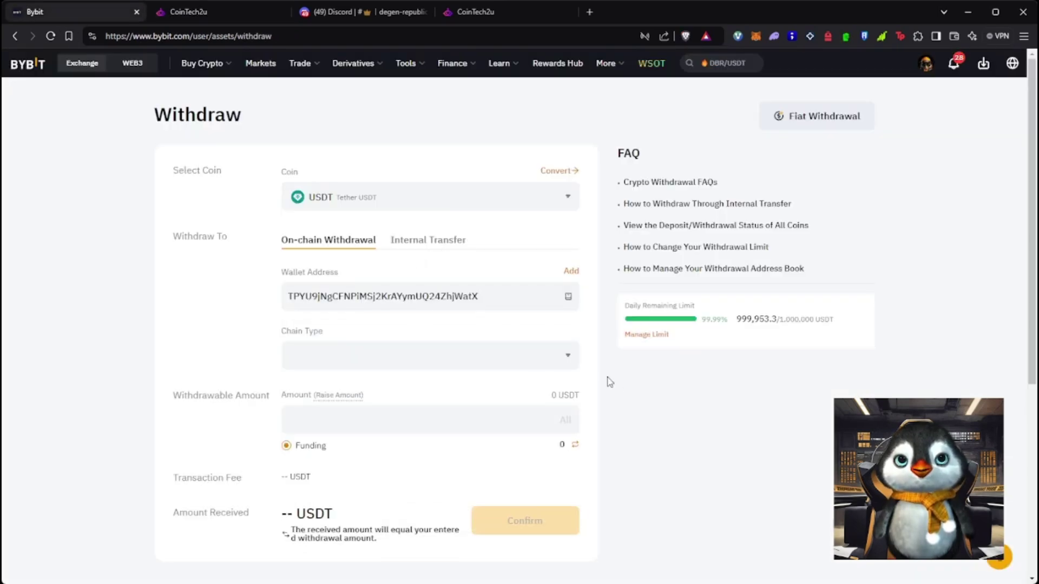
pyautogui.click(501, 356)
pyautogui.click(415, 448)
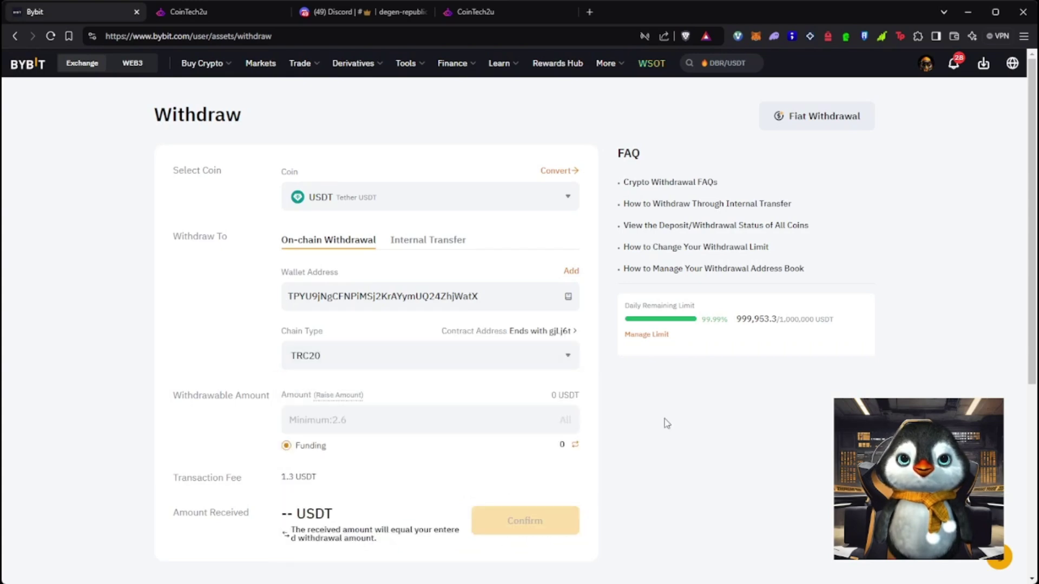
pyautogui.scroll(-1, 584, 406)
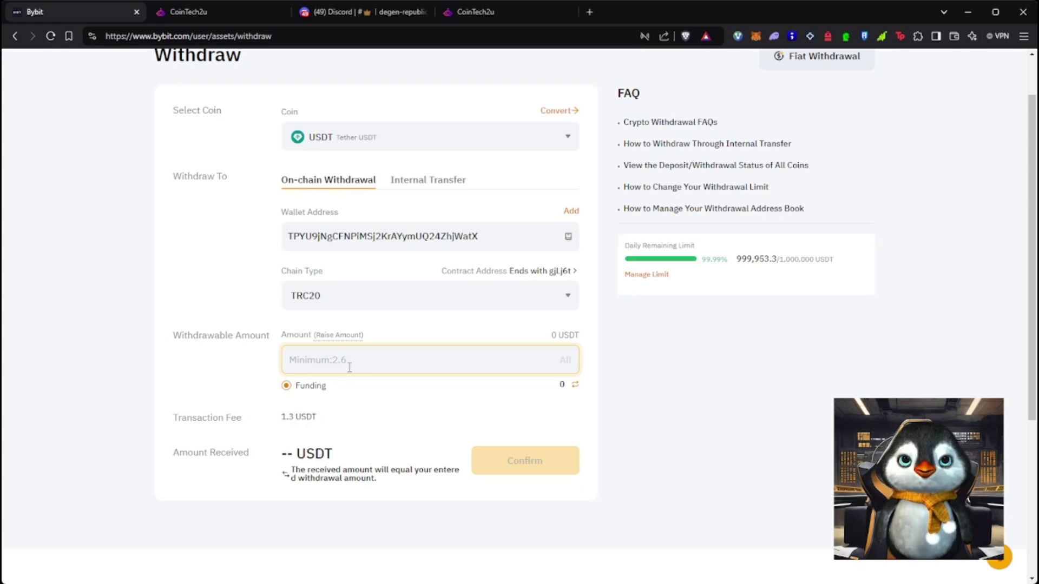
pyautogui.write('20')
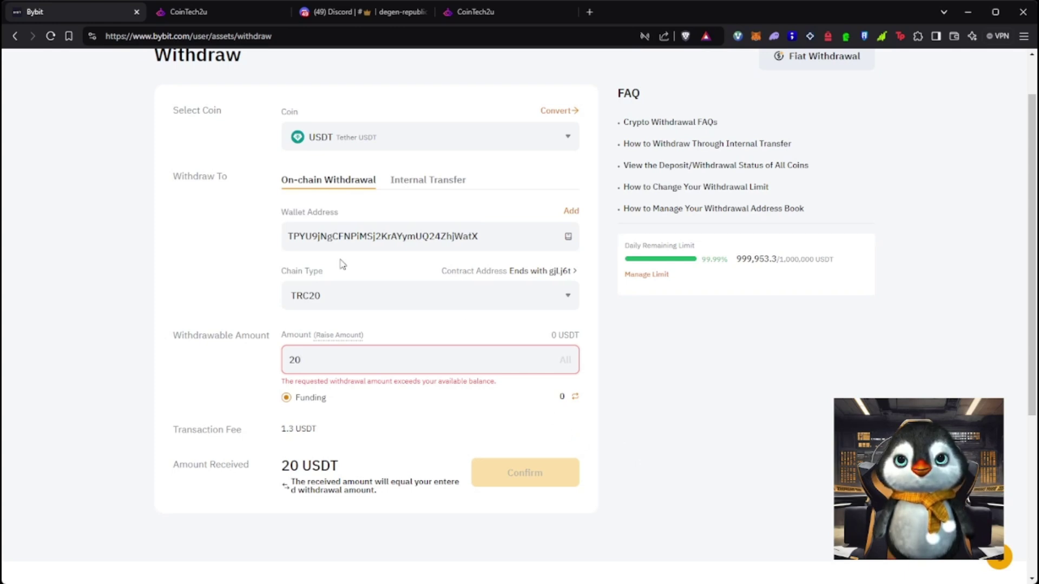
pyautogui.click(214, 6)
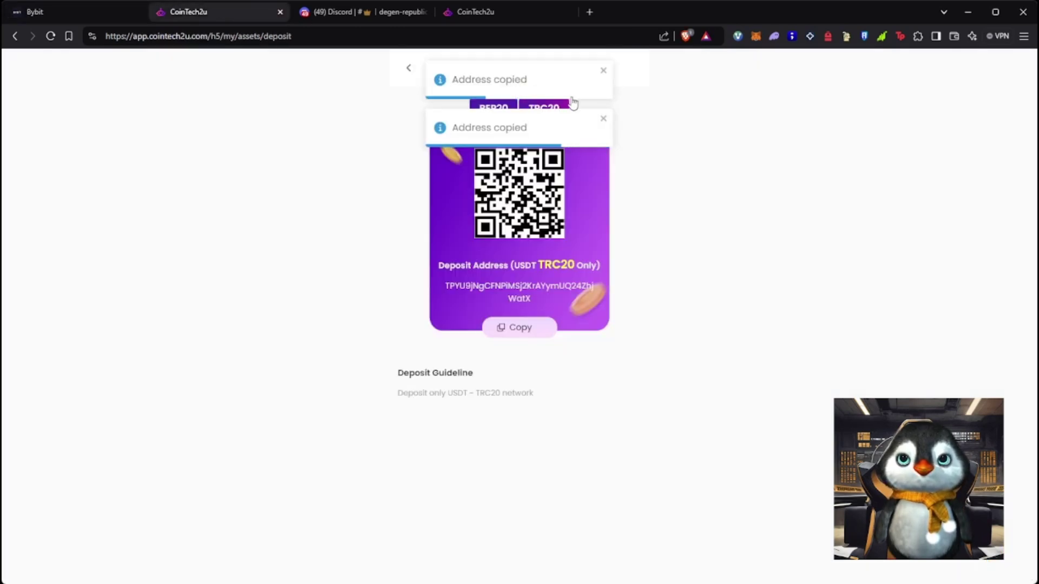
pyautogui.click(409, 69)
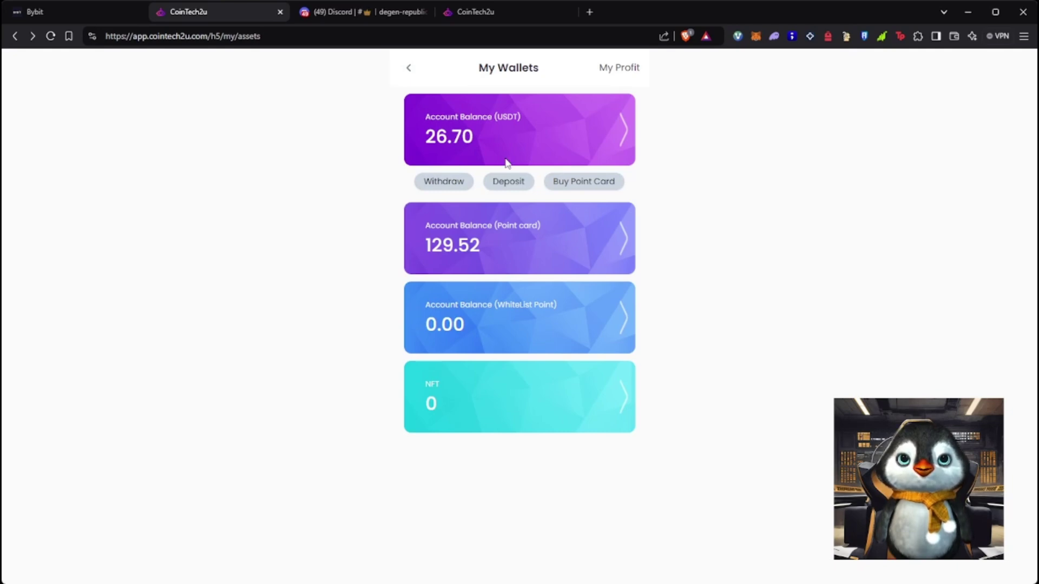
# Select the 20 point card in Buy Point Card and confirm paying 20 USDT for it
pyautogui.click(600, 180)
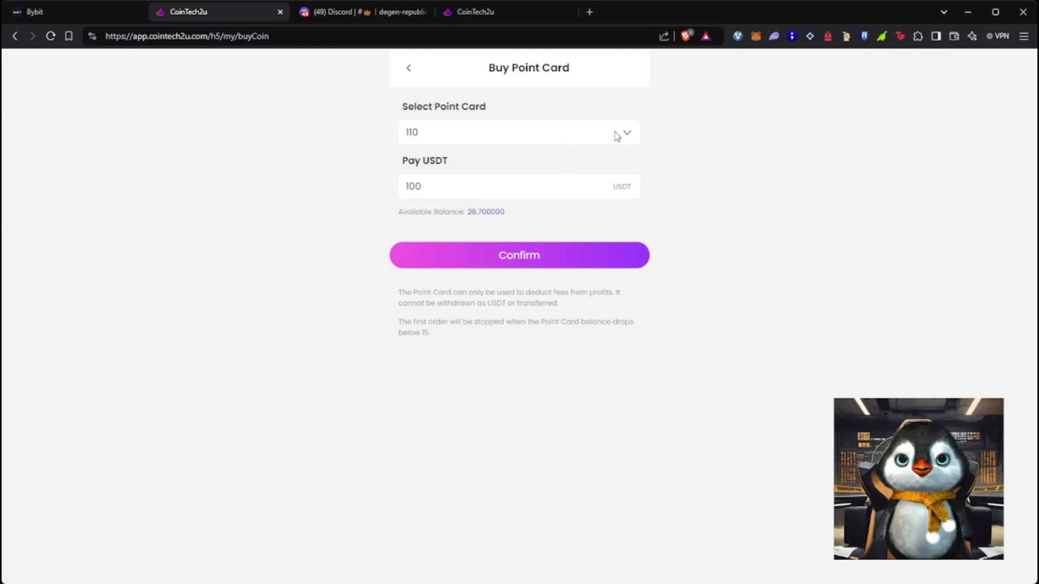
pyautogui.click(626, 135)
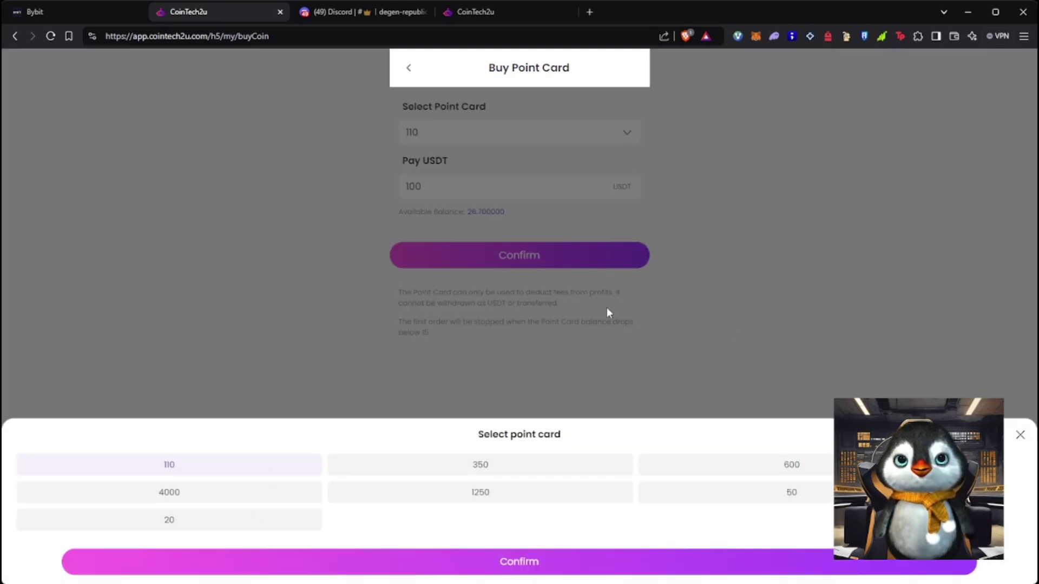
pyautogui.click(1020, 435)
pyautogui.click(409, 68)
pyautogui.click(594, 184)
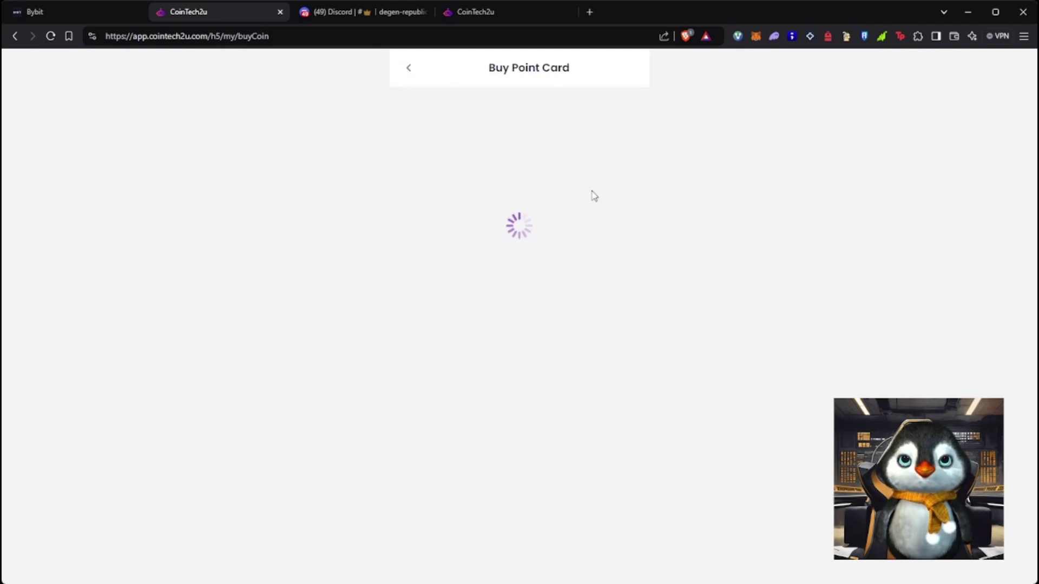
pyautogui.click(625, 136)
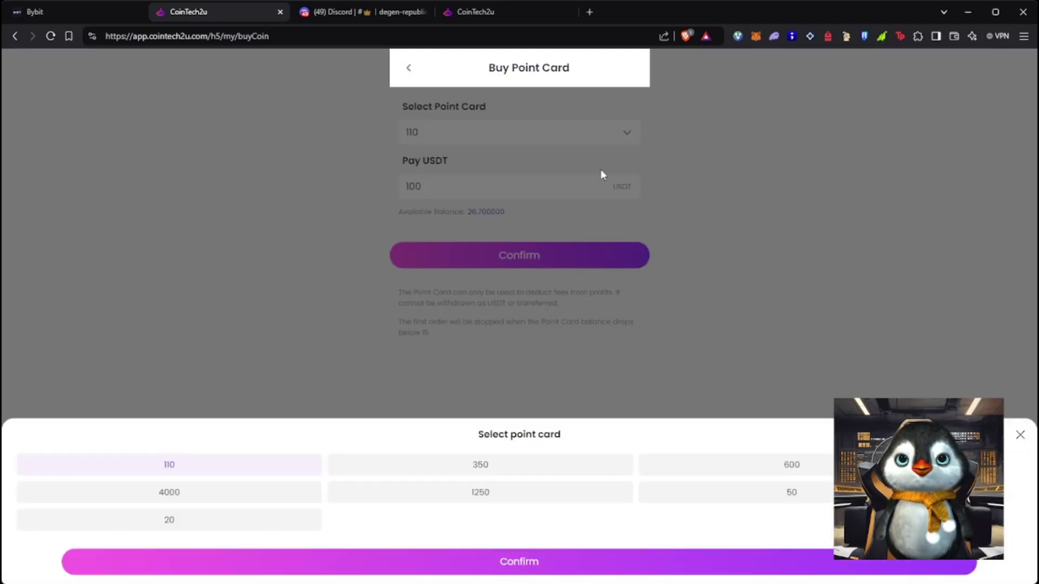
pyautogui.click(182, 521)
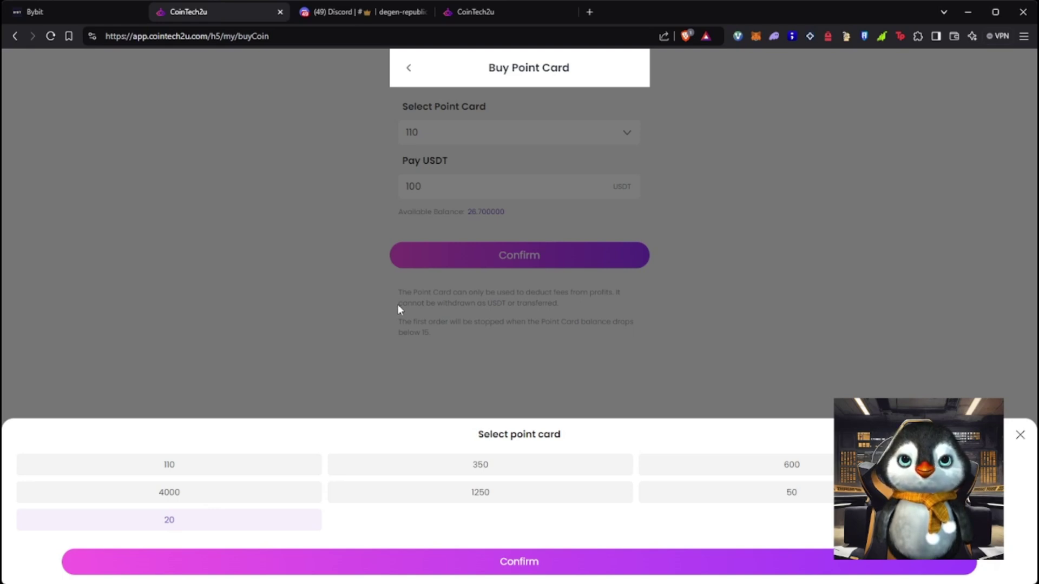
pyautogui.click(544, 565)
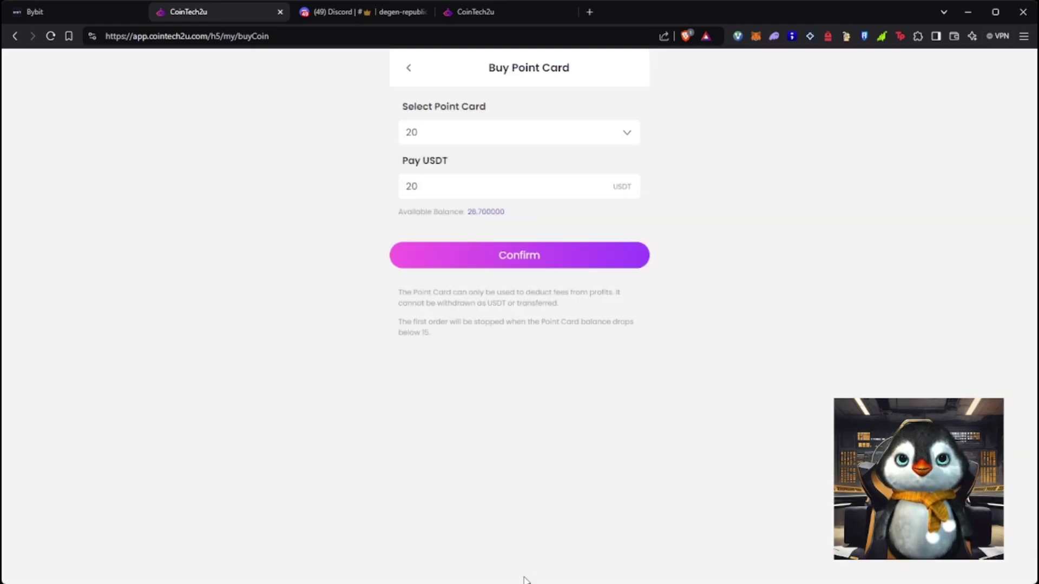
pyautogui.click(504, 258)
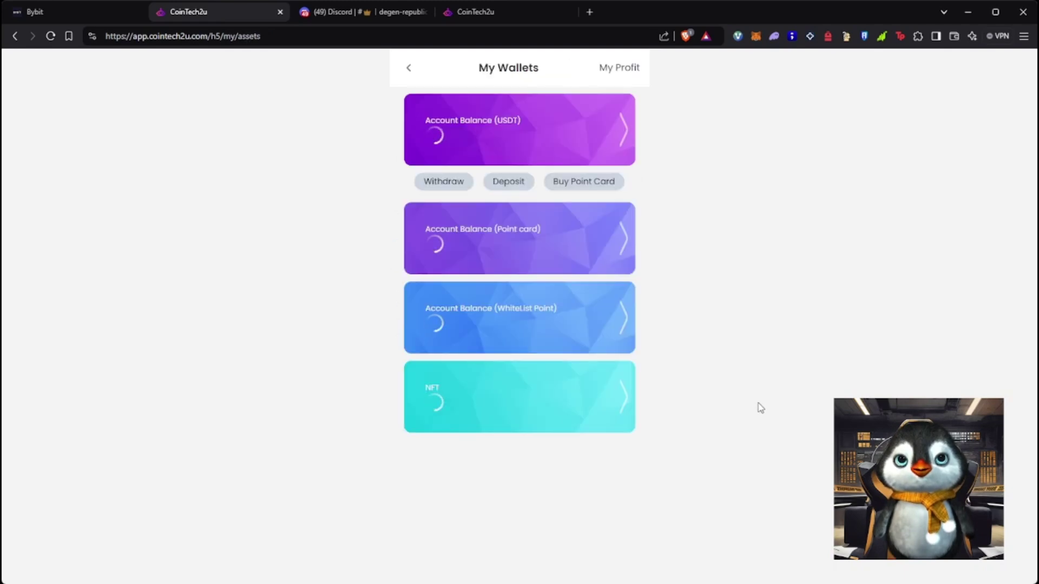
# Check the 149.52 point card balance, then pick a 350 point card in the purchase form
pyautogui.click(422, 246)
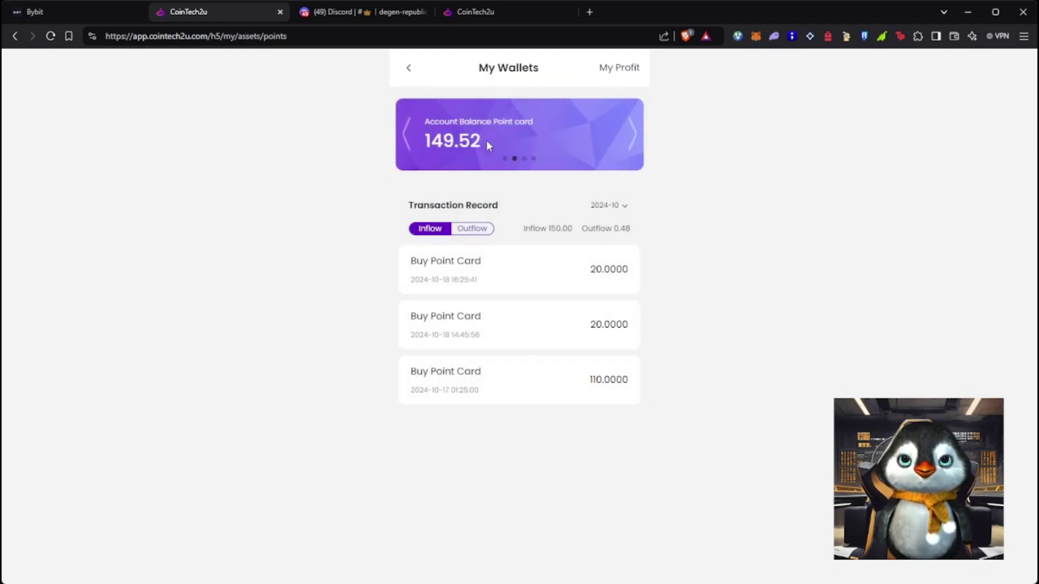
pyautogui.click(410, 68)
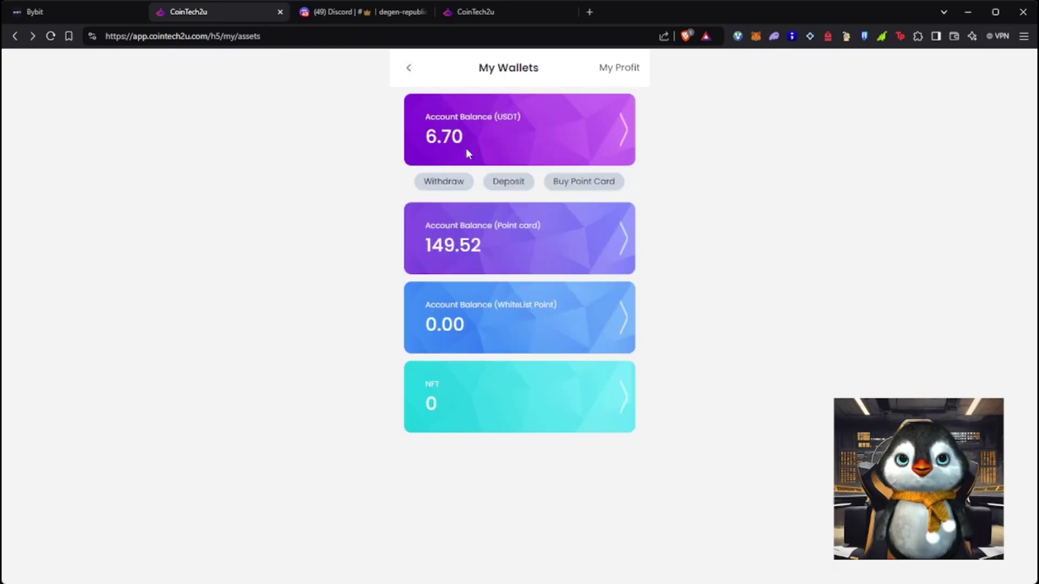
pyautogui.click(597, 187)
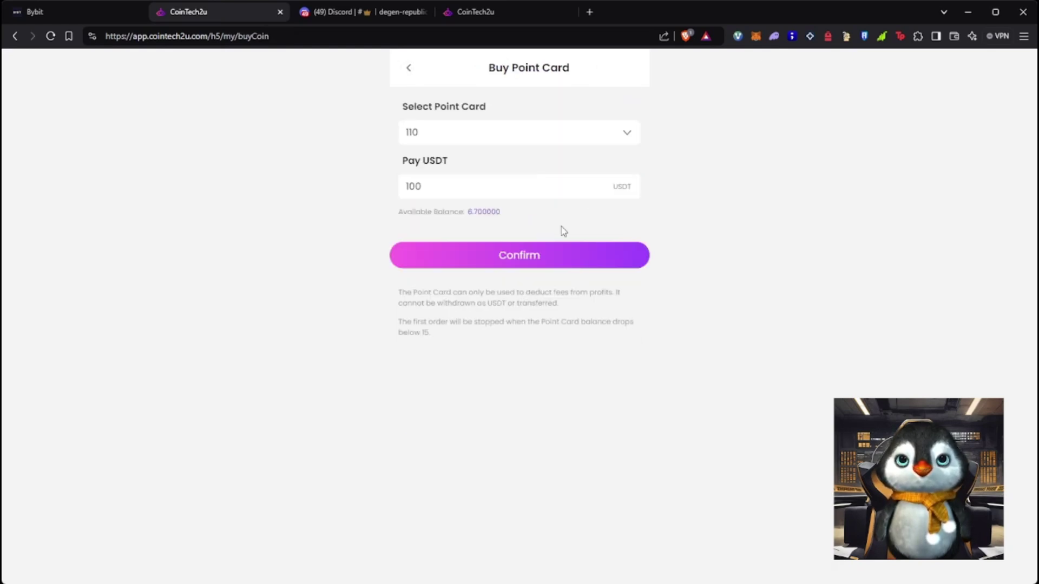
pyautogui.click(627, 136)
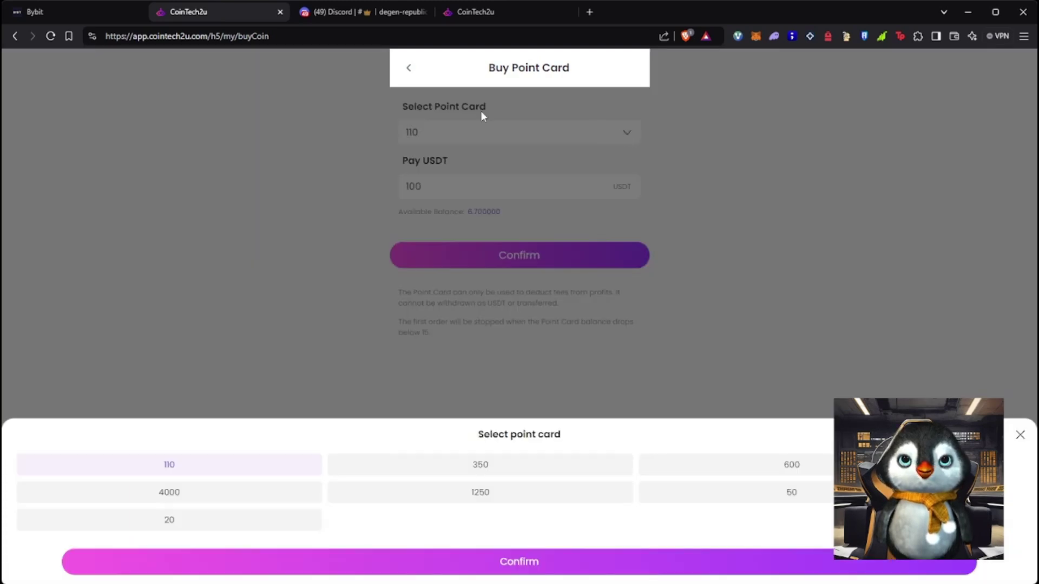
pyautogui.doubleClick(184, 468)
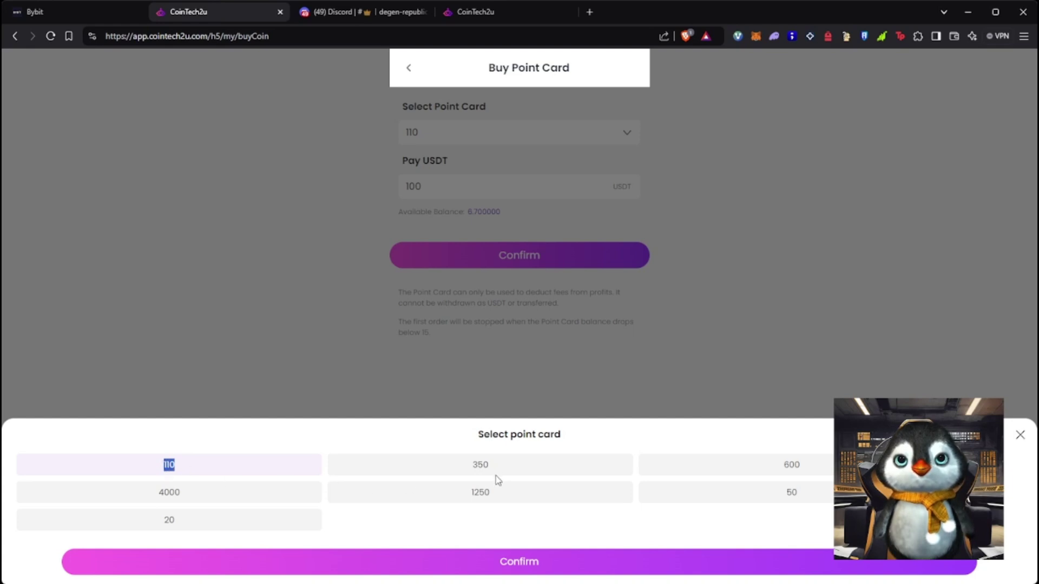
pyautogui.click(476, 465)
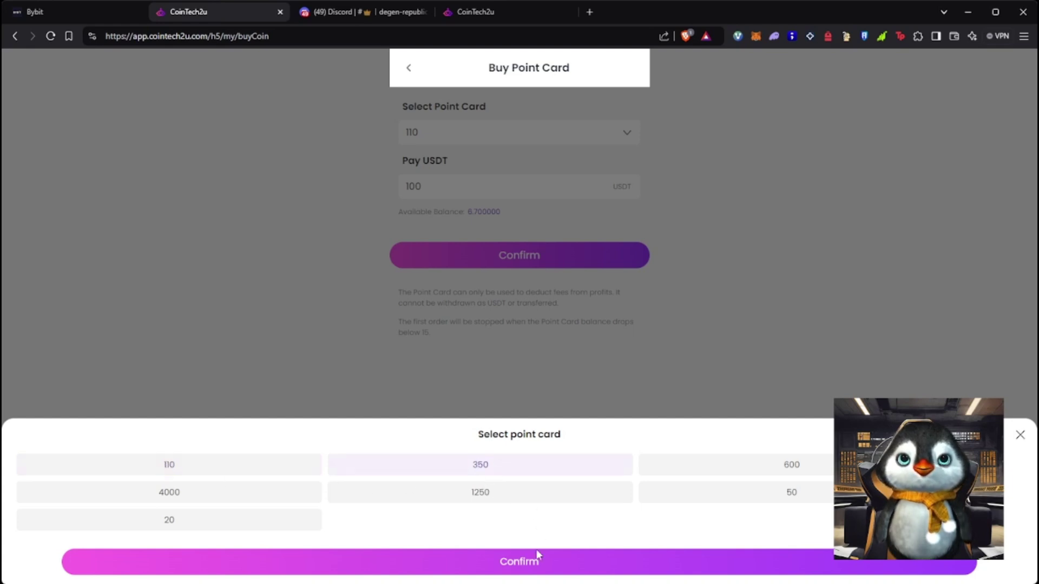
pyautogui.click(536, 560)
# Abandon the 350 point card purchase and go through the user profile to the Futures page
pyautogui.moveTo(439, 196); pyautogui.dragTo(406, 193)
pyautogui.click(740, 267)
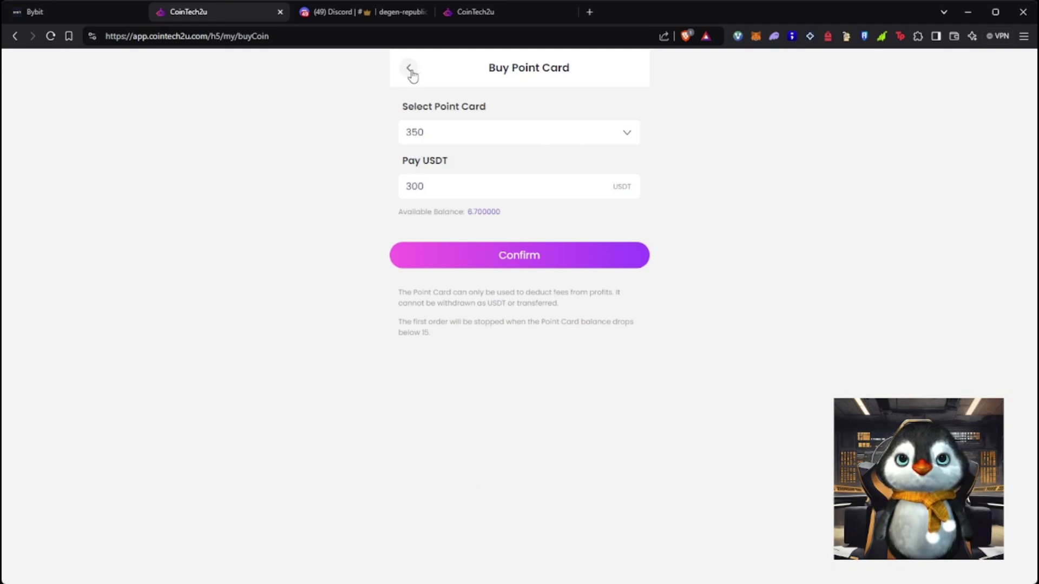
pyautogui.click(409, 70)
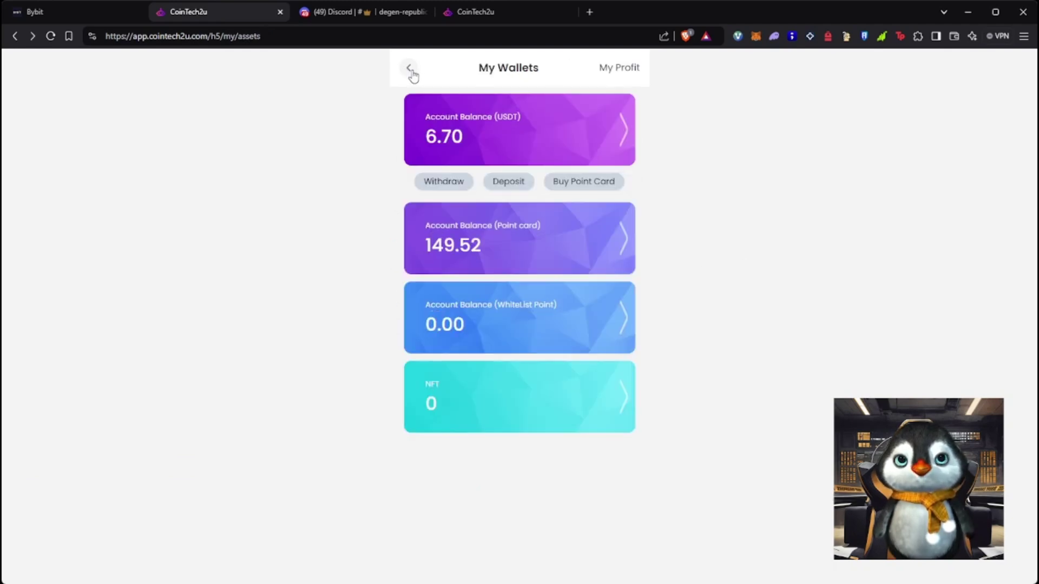
pyautogui.click(409, 70)
pyautogui.click(409, 69)
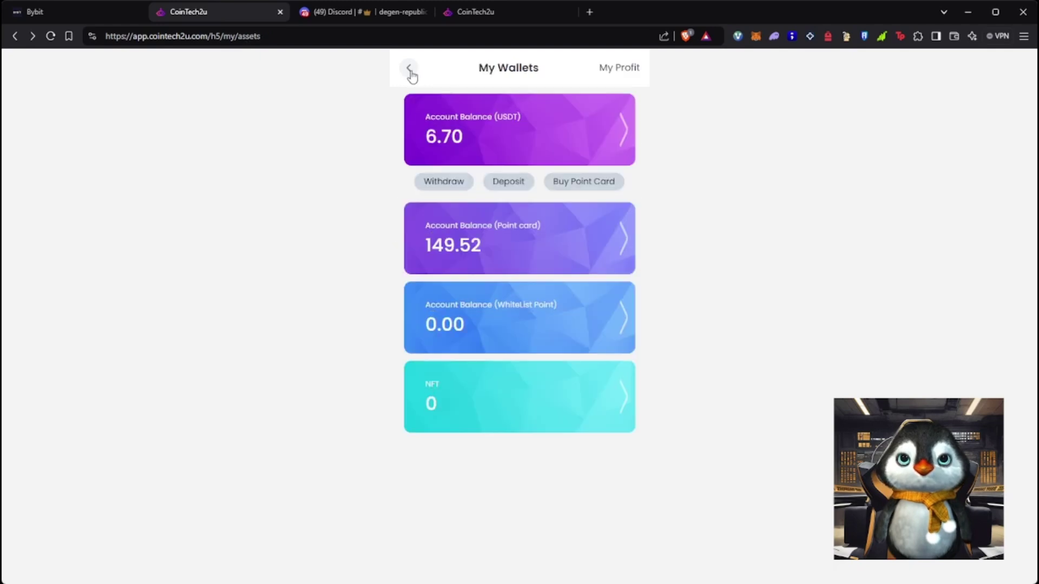
pyautogui.click(410, 69)
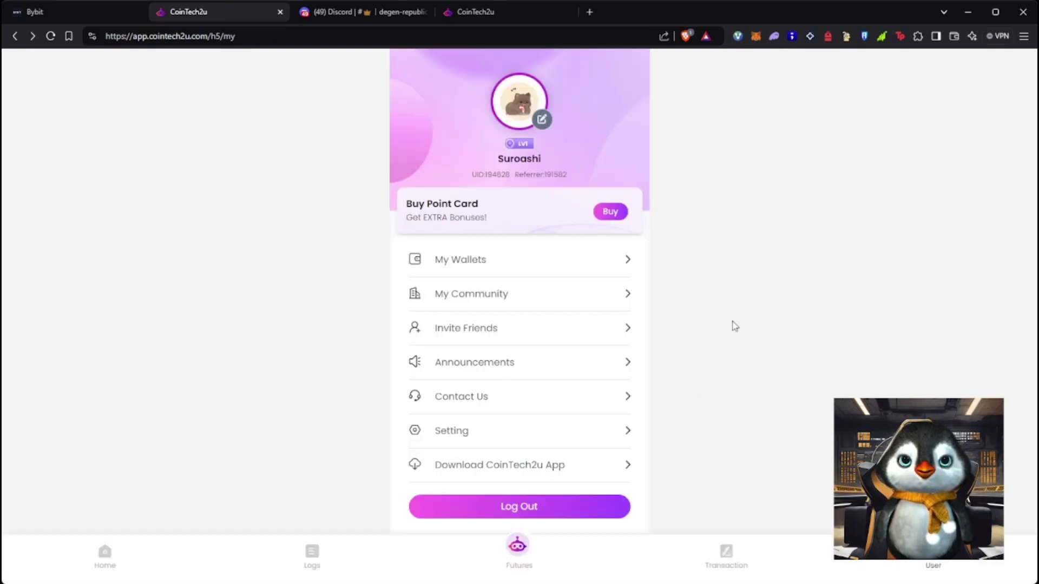
pyautogui.click(518, 548)
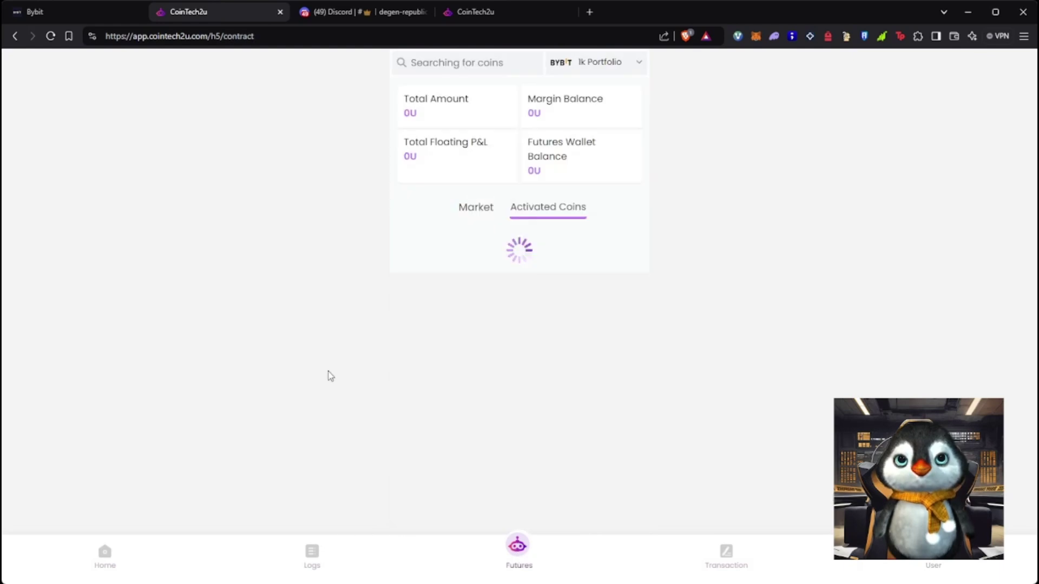
# Return to Bybit's Withdraw page and bring up the account avatar menu for Subaccount
pyautogui.click(72, 15)
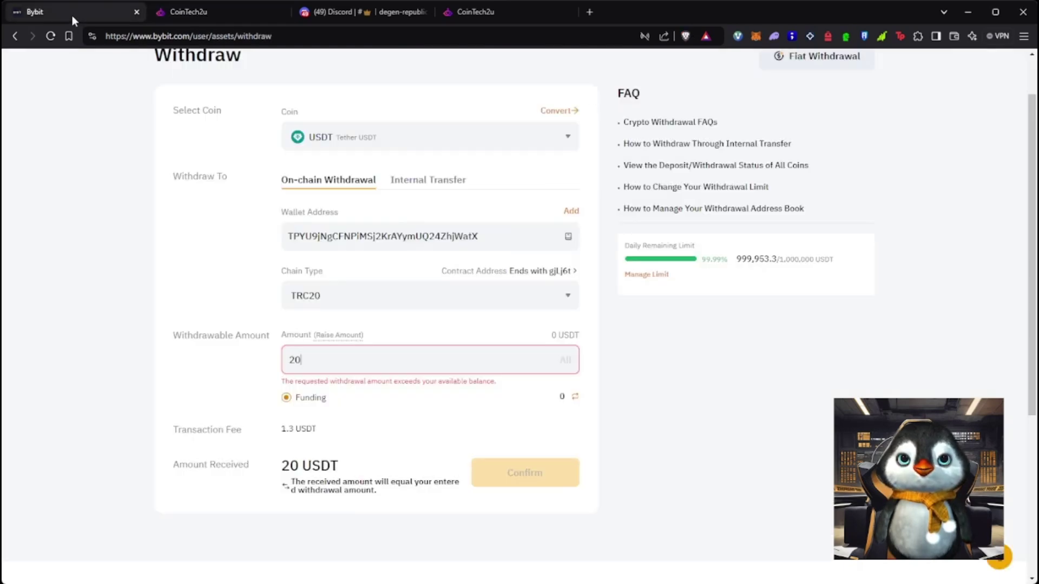
pyautogui.scroll(1, 807, 381)
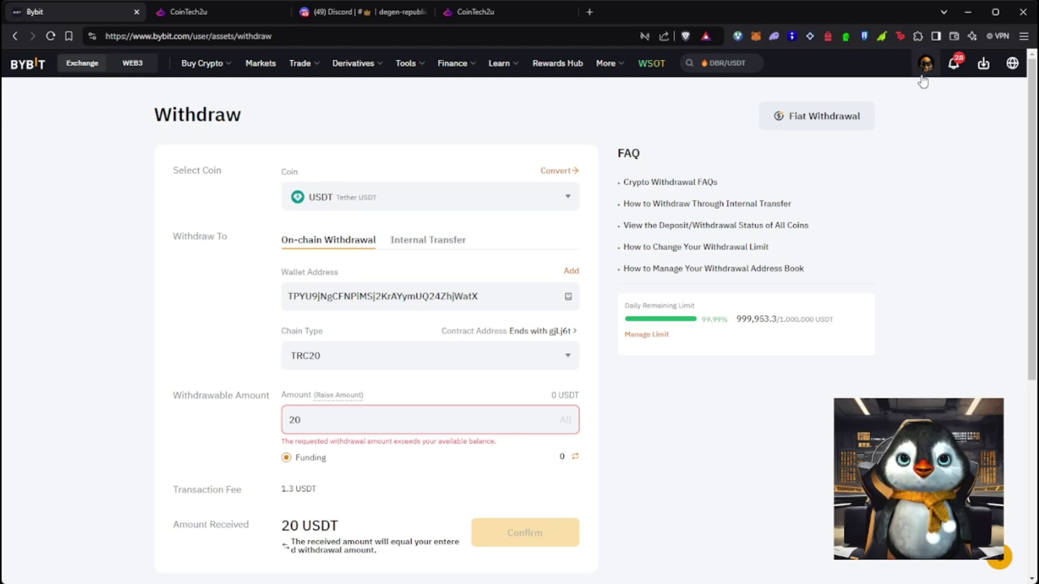
pyautogui.moveTo(926, 63)
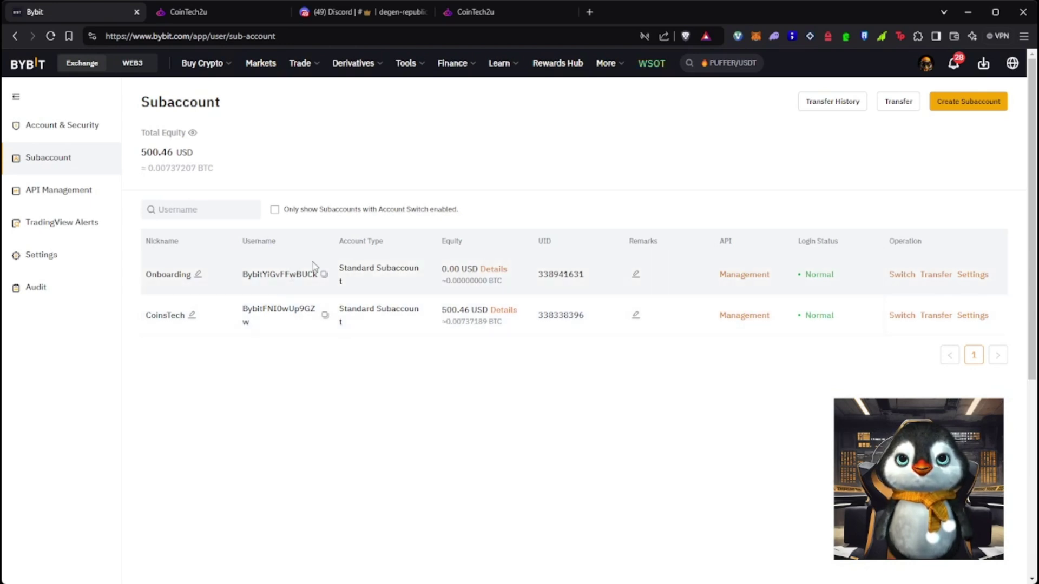
# Create a Standard Unified Trading subaccount nicknamed 'Tutorial' and switch into it
pyautogui.click(960, 106)
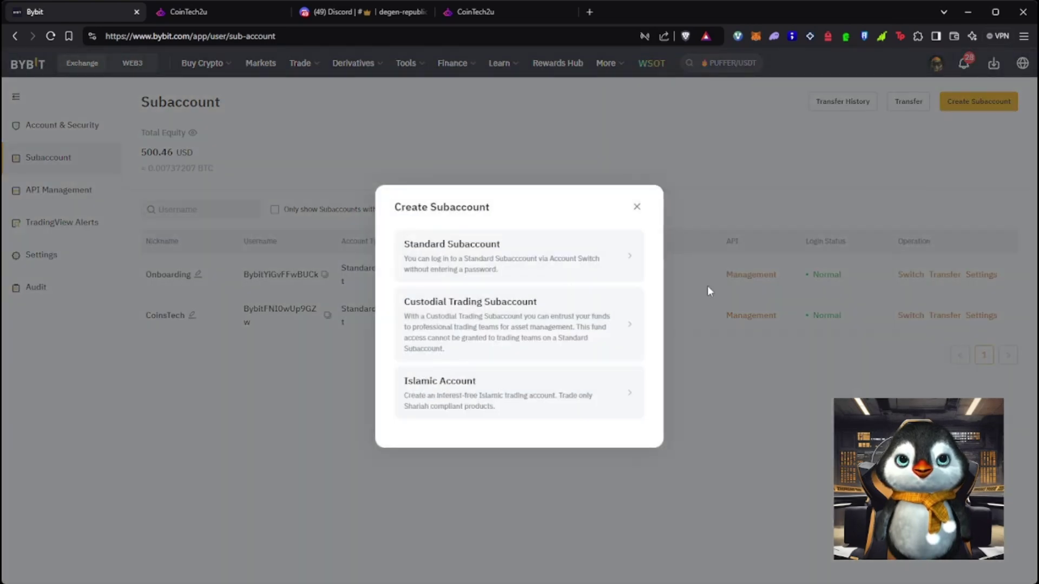
pyautogui.click(458, 262)
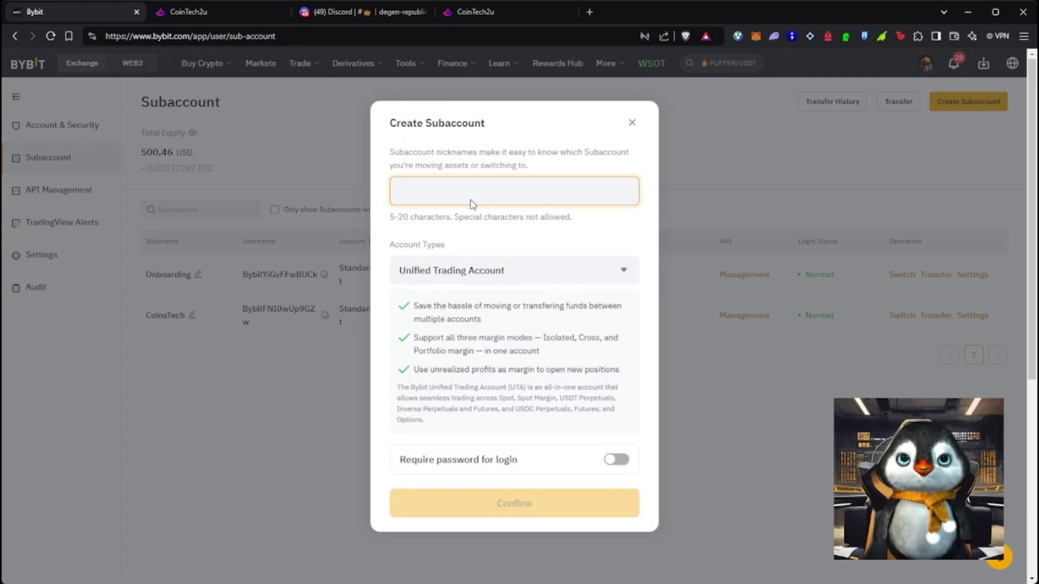
pyautogui.write('Tutorial')
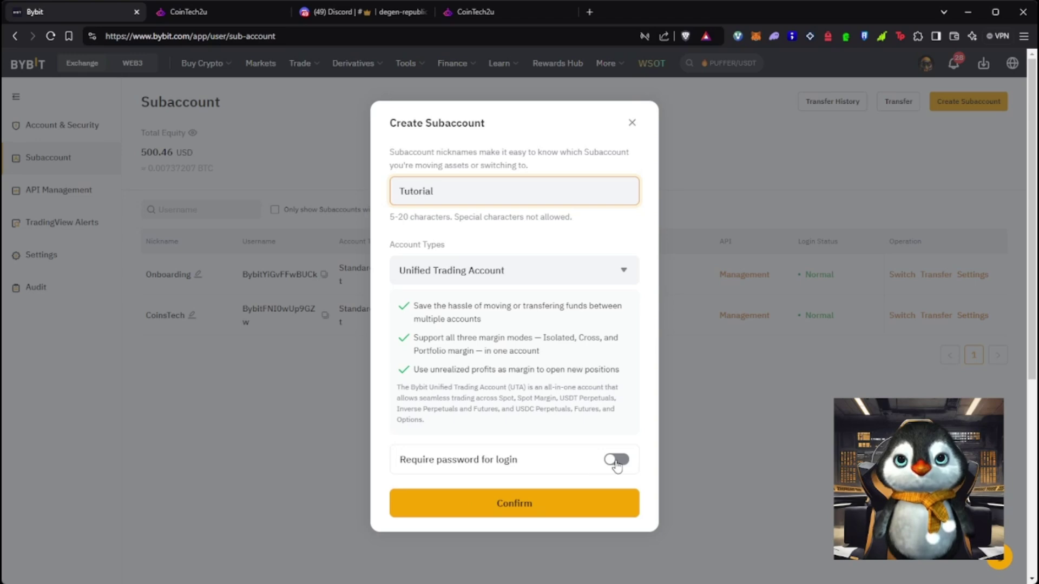
pyautogui.click(600, 501)
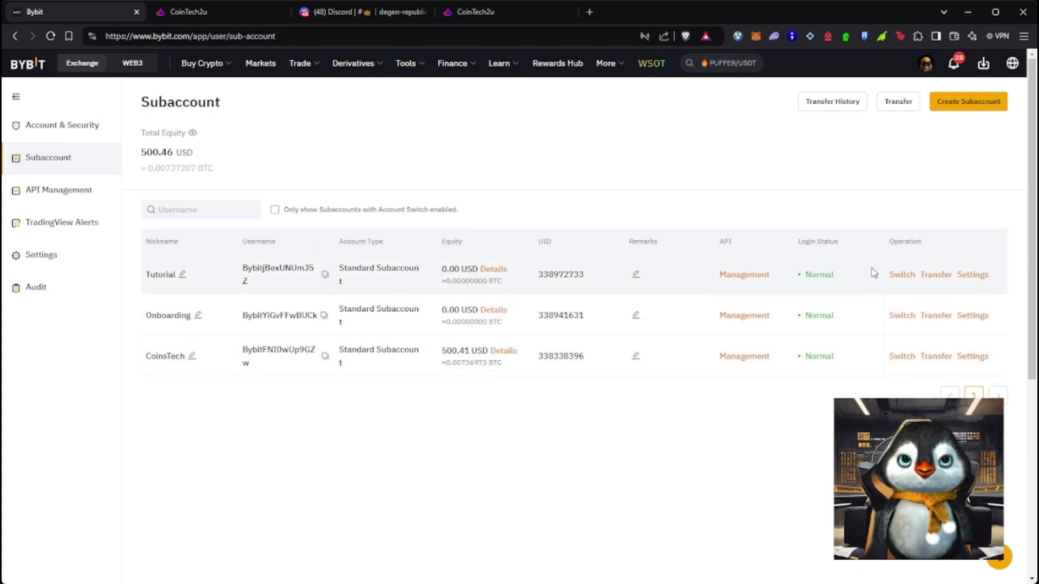
pyautogui.click(901, 276)
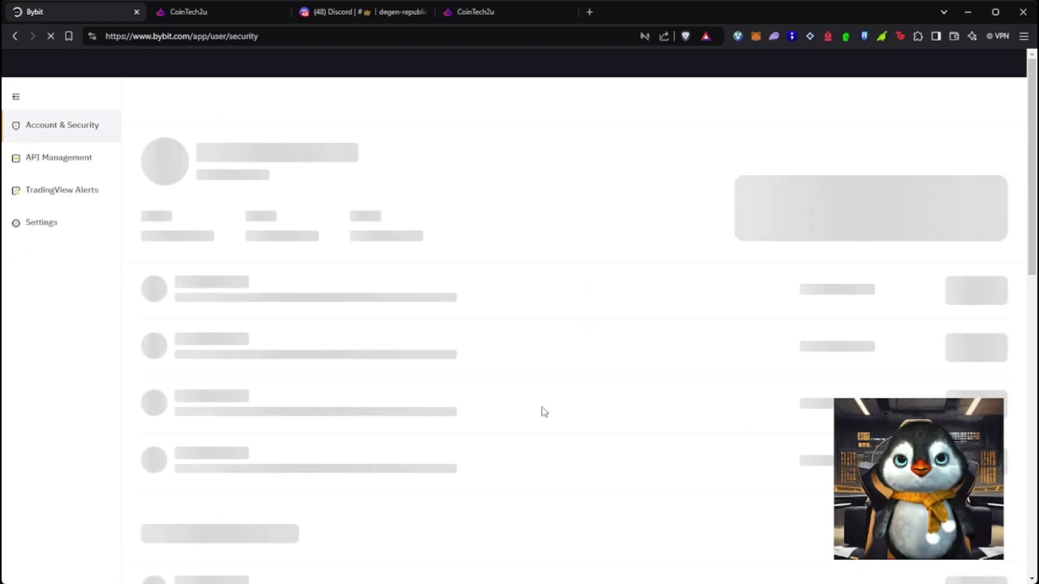
# Go from the Bybit subaccount page to the CoinTech2u home dashboard via the User and Futures pages
pyautogui.scroll(-1, 337, 378)
pyautogui.scroll(1, 438, 397)
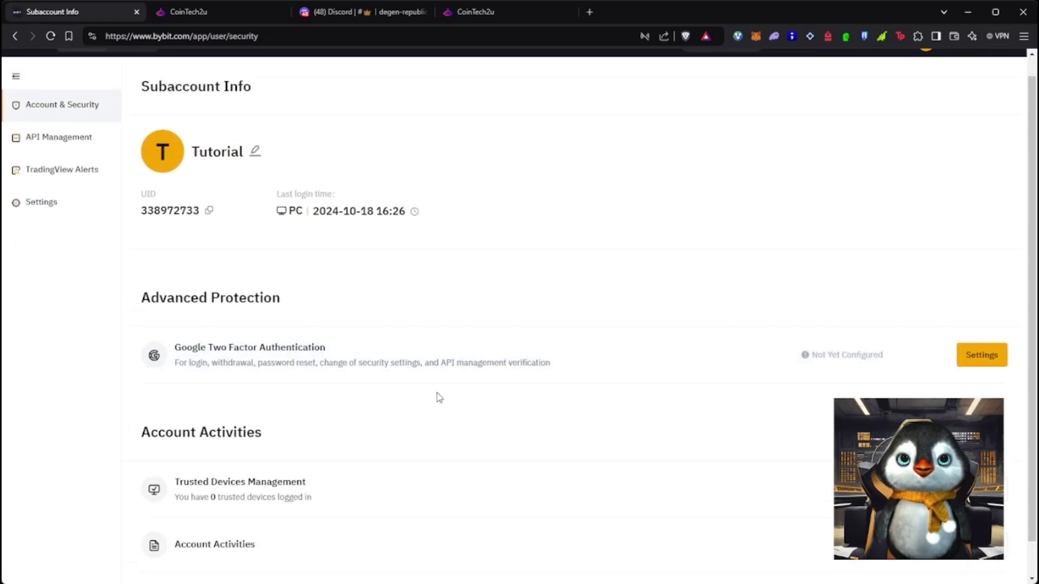
pyautogui.click(244, 13)
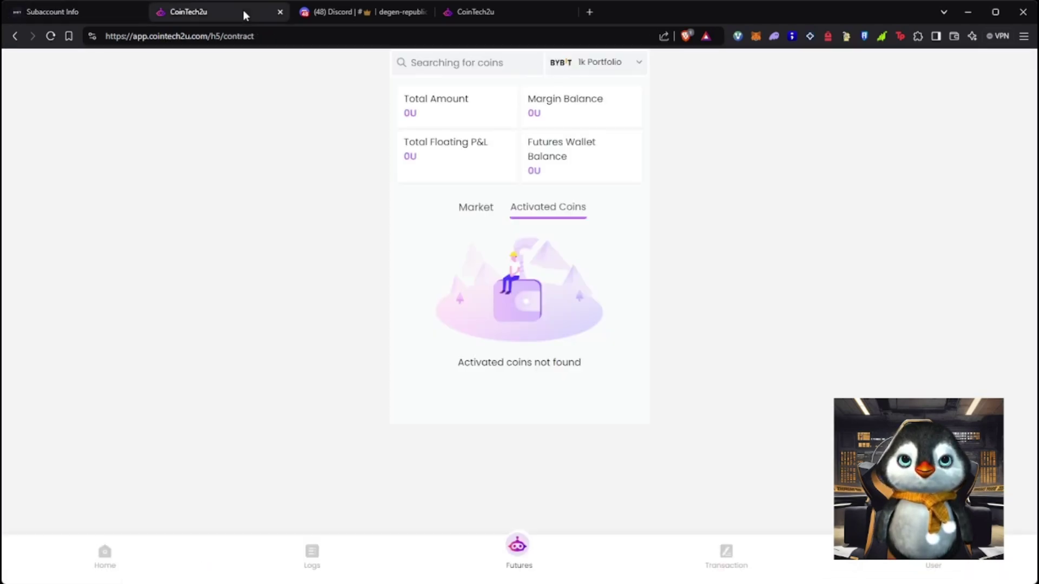
pyautogui.click(41, 11)
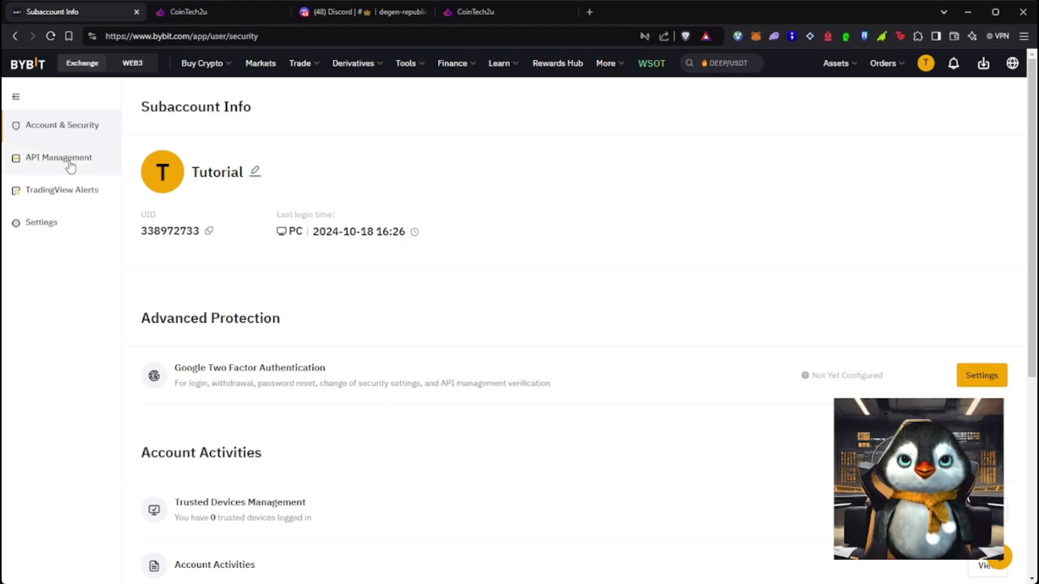
pyautogui.click(233, 15)
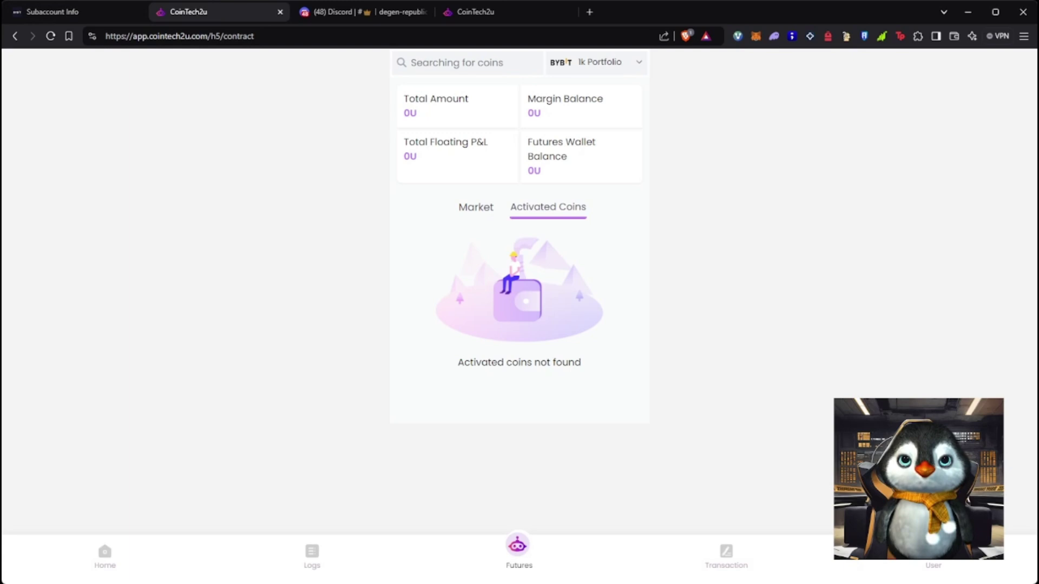
pyautogui.click(940, 561)
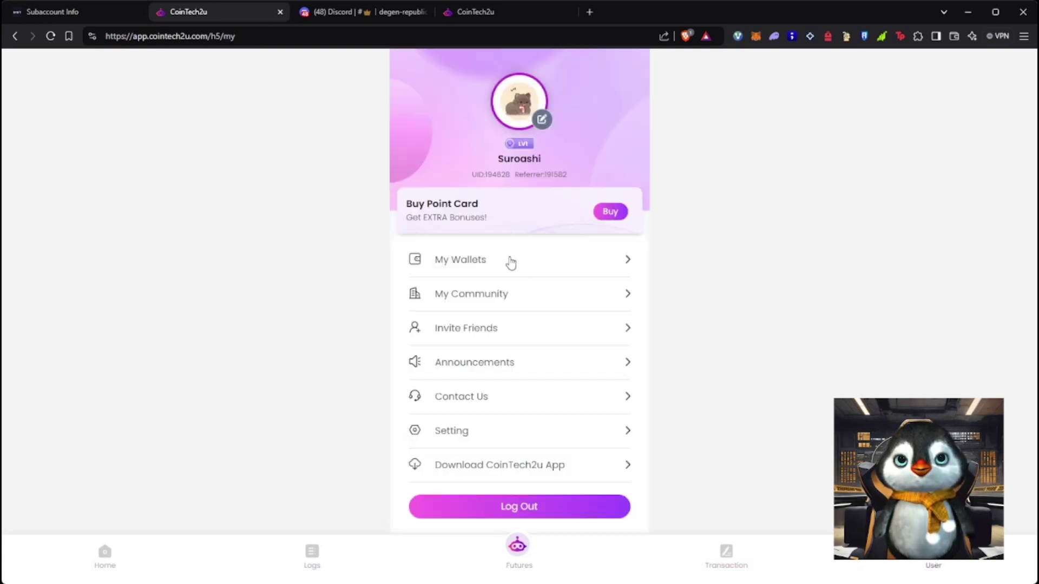
pyautogui.click(518, 551)
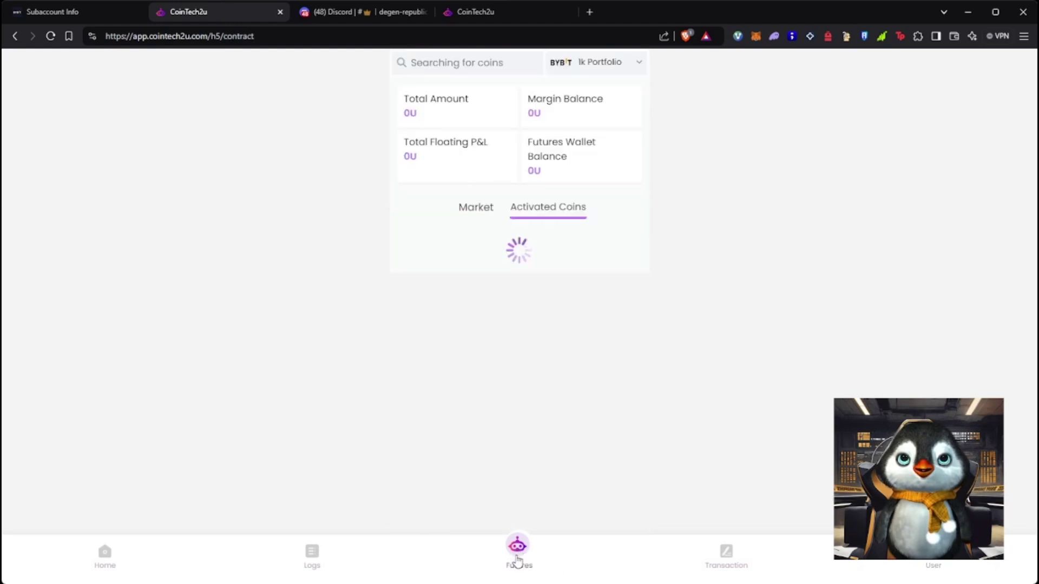
pyautogui.click(121, 557)
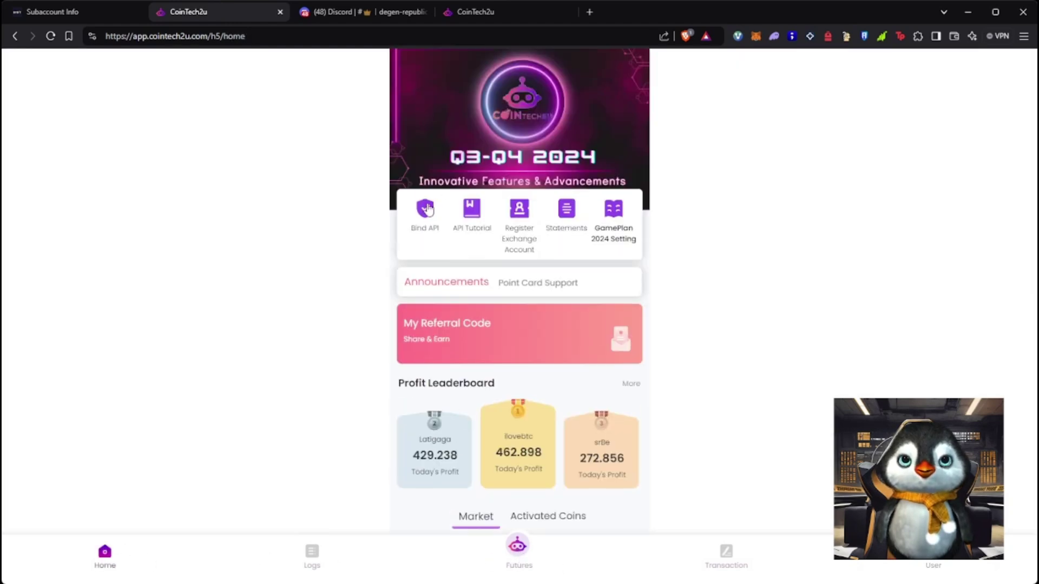
# Open the portfolio management page from Bind API on the CoinTech2u home page
pyautogui.click(425, 209)
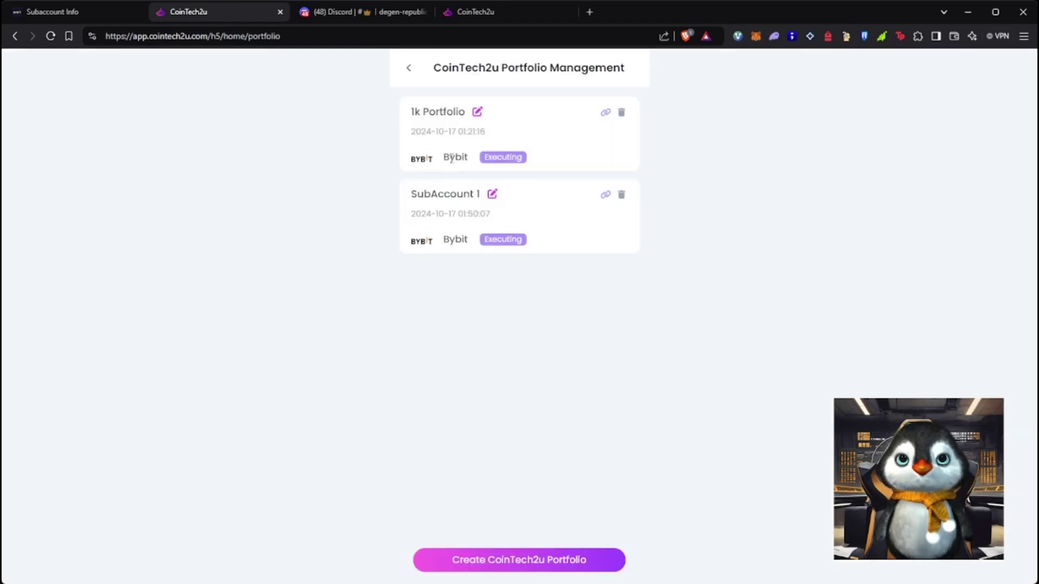
pyautogui.doubleClick(421, 193)
pyautogui.click(656, 384)
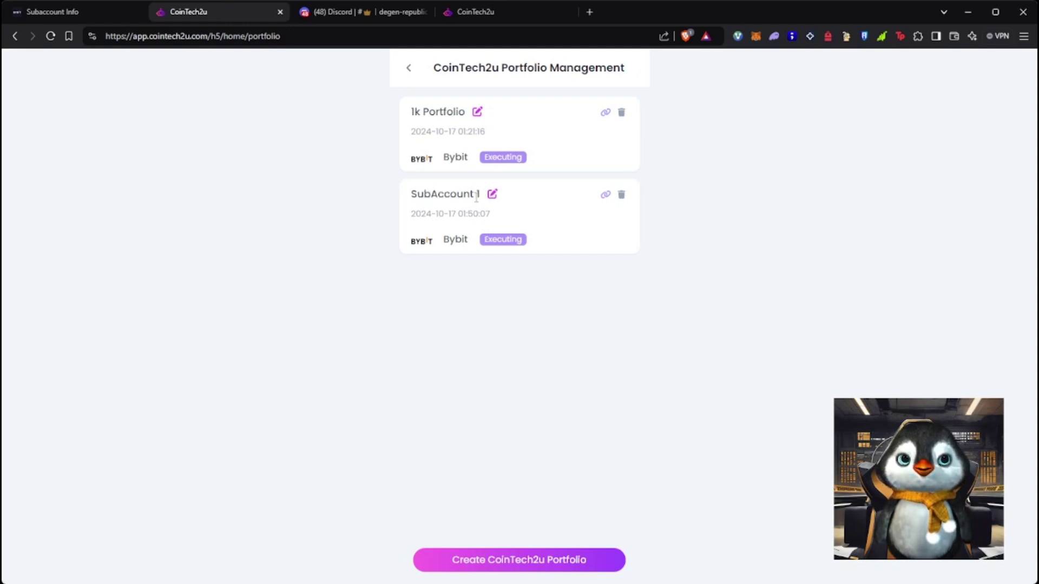
# Create a portfolio named 'Tutorial' on Bybit up to the API key step, then return to the Bybit subaccount
pyautogui.click(517, 563)
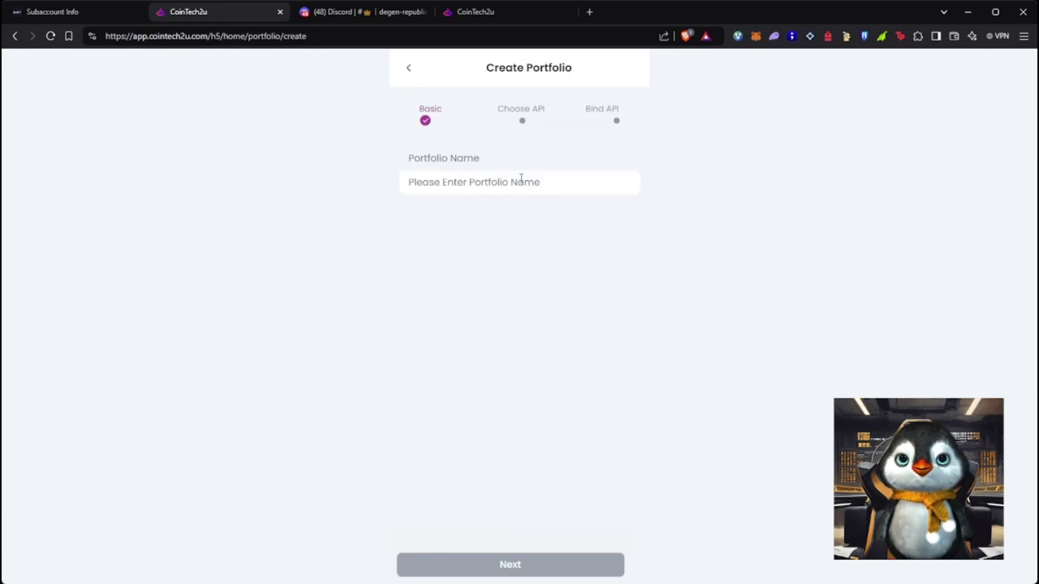
pyautogui.write('Tuit')
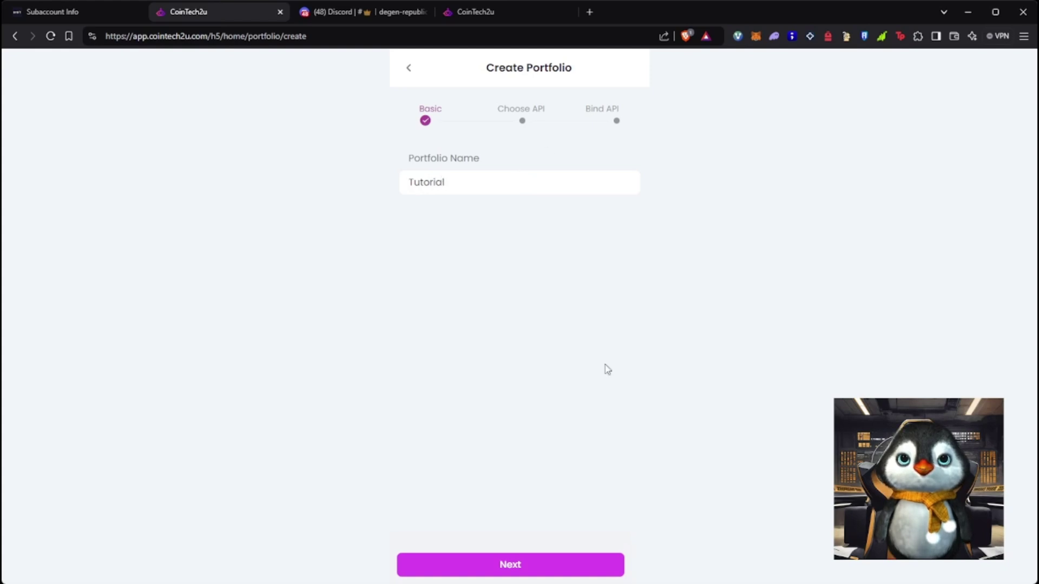
pyautogui.click(601, 567)
pyautogui.click(479, 204)
pyautogui.click(591, 574)
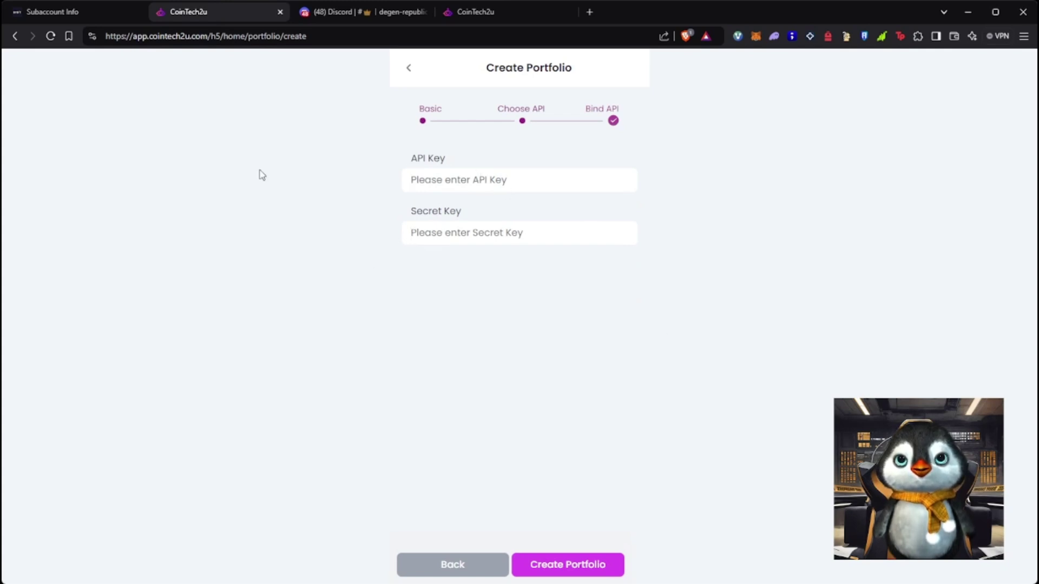
pyautogui.click(96, 18)
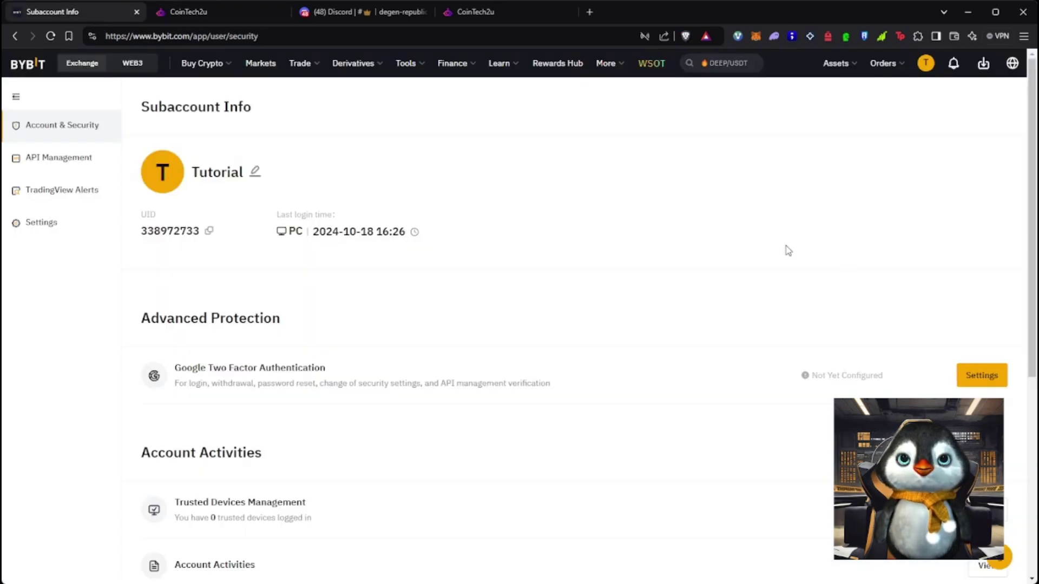
pyautogui.click(76, 164)
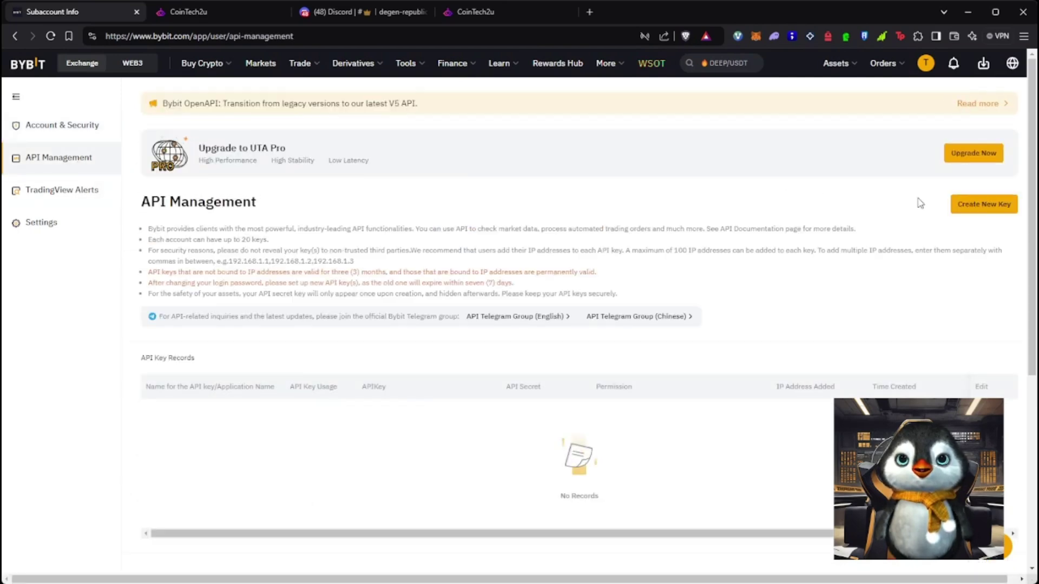
# Try creating a new API key, then begin the required Google 2FA setup from security settings
pyautogui.click(980, 205)
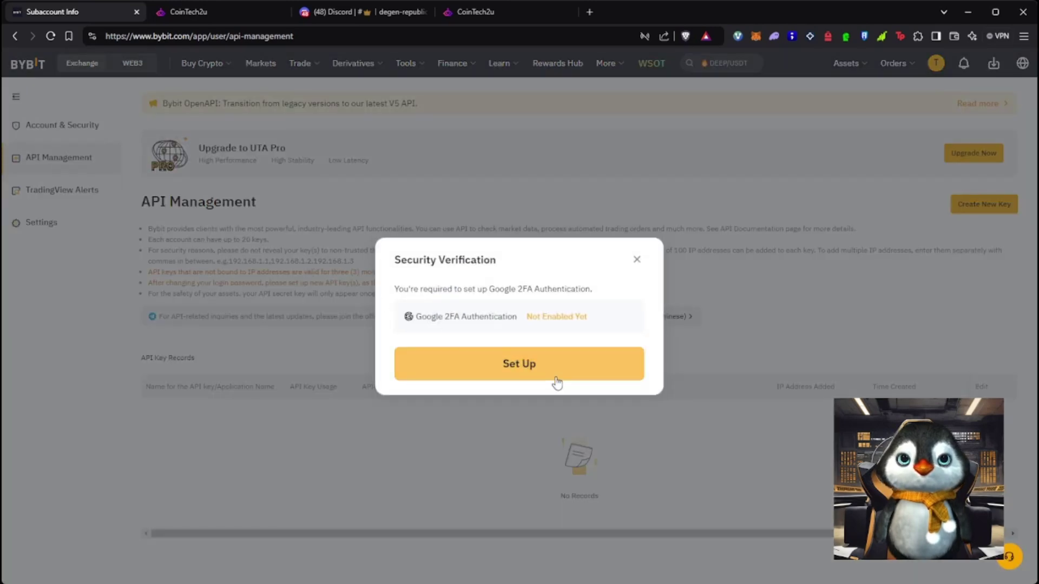
pyautogui.click(547, 367)
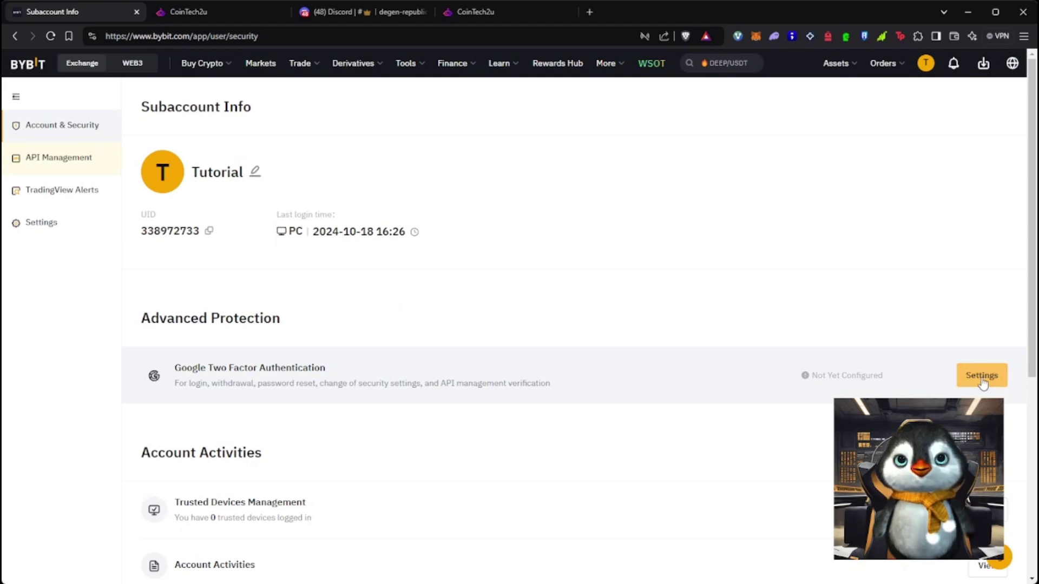
pyautogui.click(982, 381)
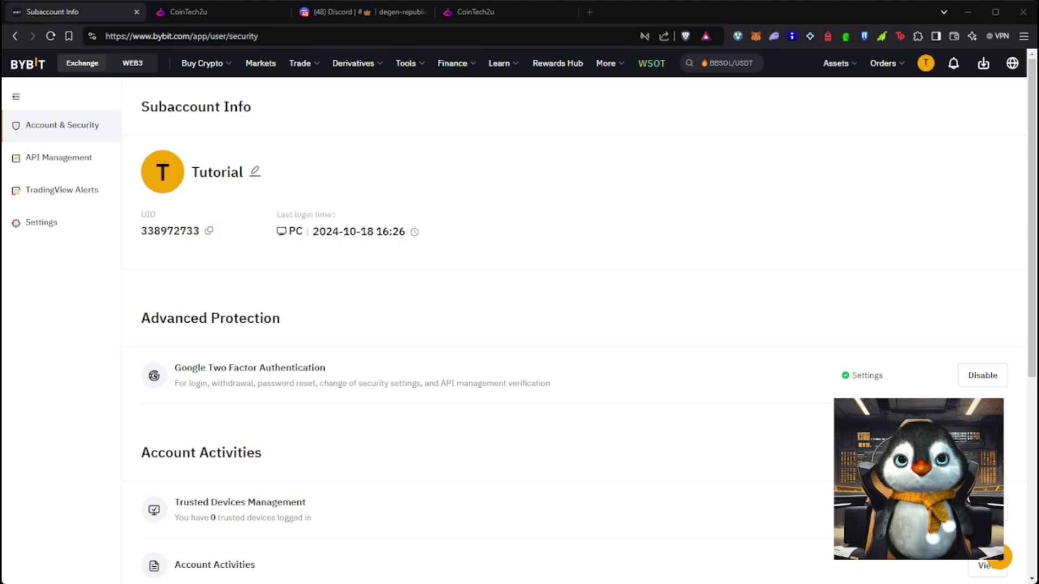
# Start a system-generated API key for the third-party application CoinTech2u
pyautogui.click(76, 158)
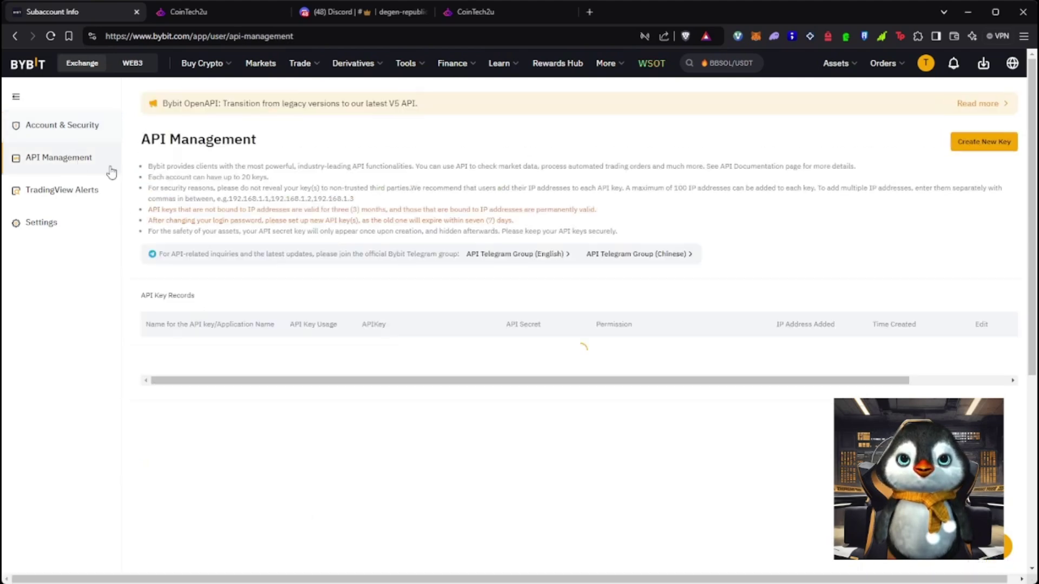
pyautogui.click(975, 206)
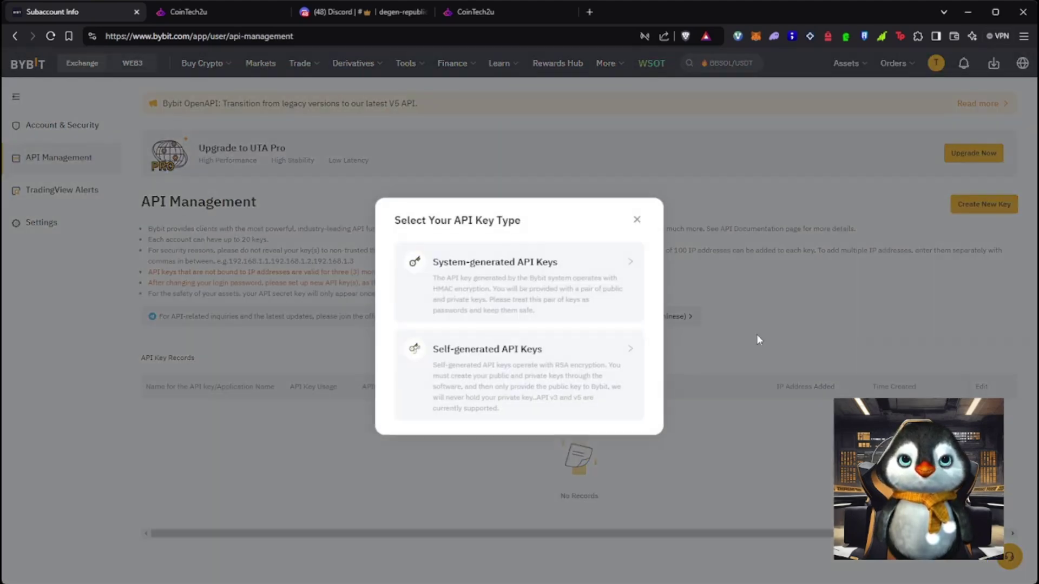
pyautogui.click(577, 286)
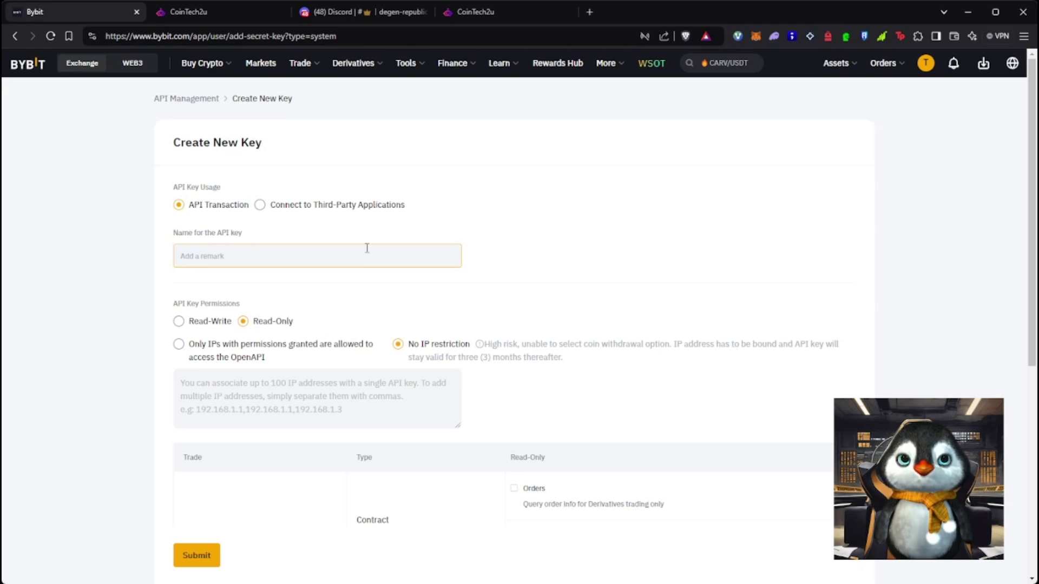
pyautogui.click(390, 211)
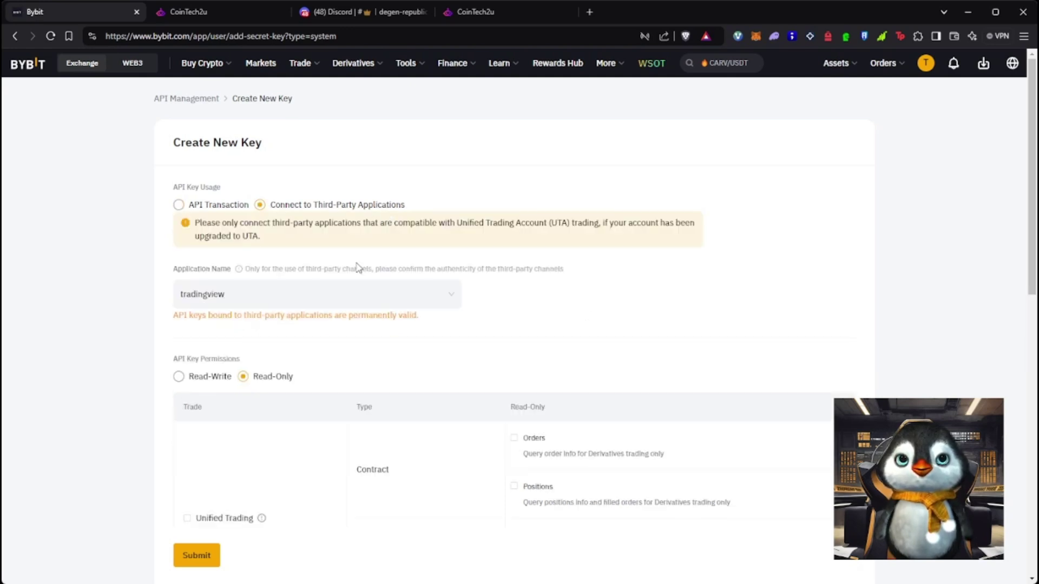
pyautogui.click(348, 295)
pyautogui.write('coins')
pyautogui.press('BackSpace')
pyautogui.write('t')
pyautogui.press('Return')
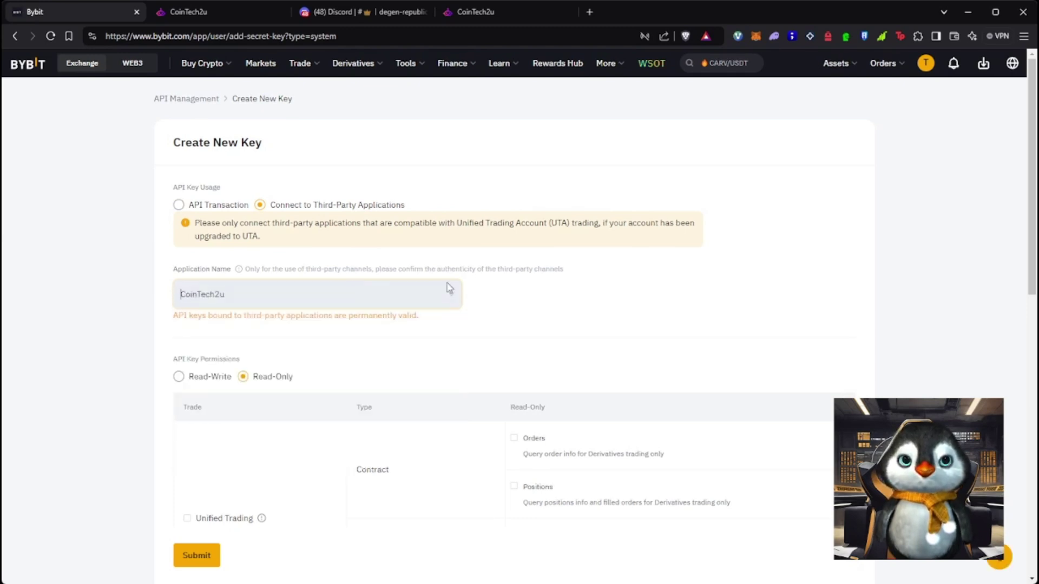
# Make the key Read-Write and grant Unified Trading permissions except USDC Derivatives and SPOT Trade
pyautogui.scroll(-2, 373, 330)
pyautogui.click(180, 258)
pyautogui.scroll(-1, 370, 339)
pyautogui.click(186, 339)
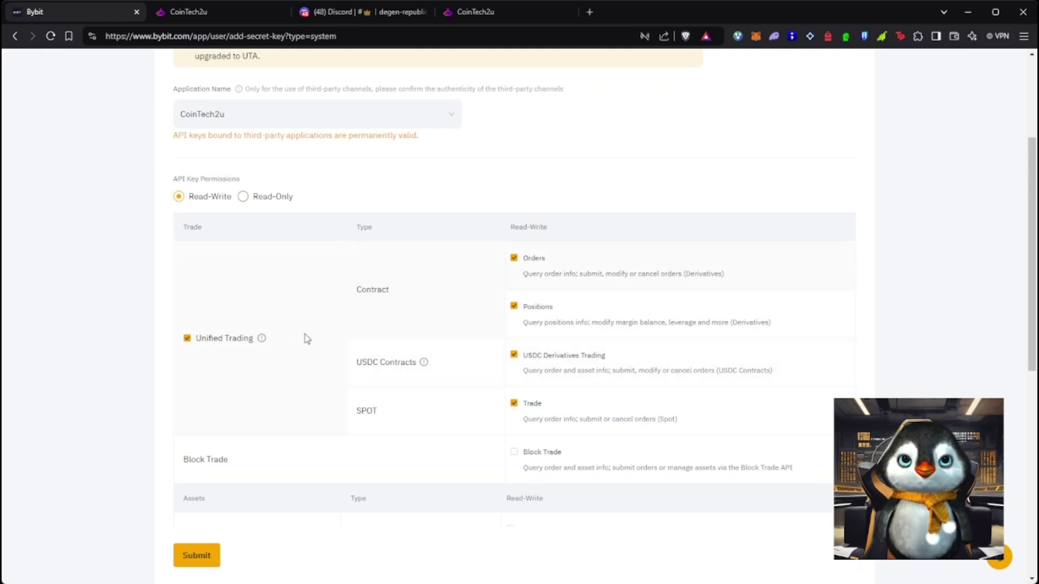
pyautogui.click(514, 356)
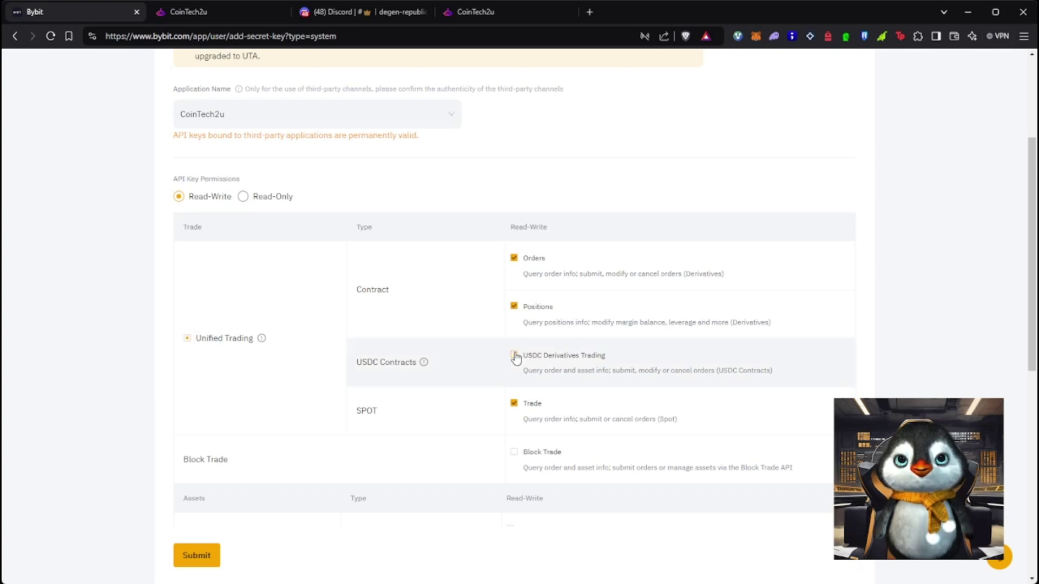
pyautogui.click(514, 403)
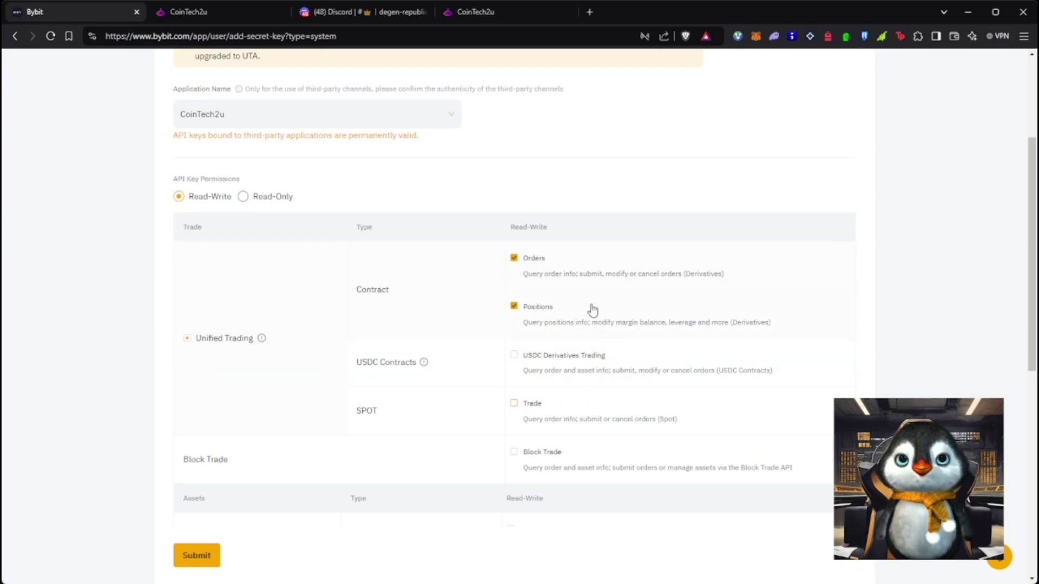
# Reset Unified Trading permissions to only contract Orders and Positions, then submit the key
pyautogui.scroll(-3, 271, 466)
pyautogui.scroll(2, 173, 246)
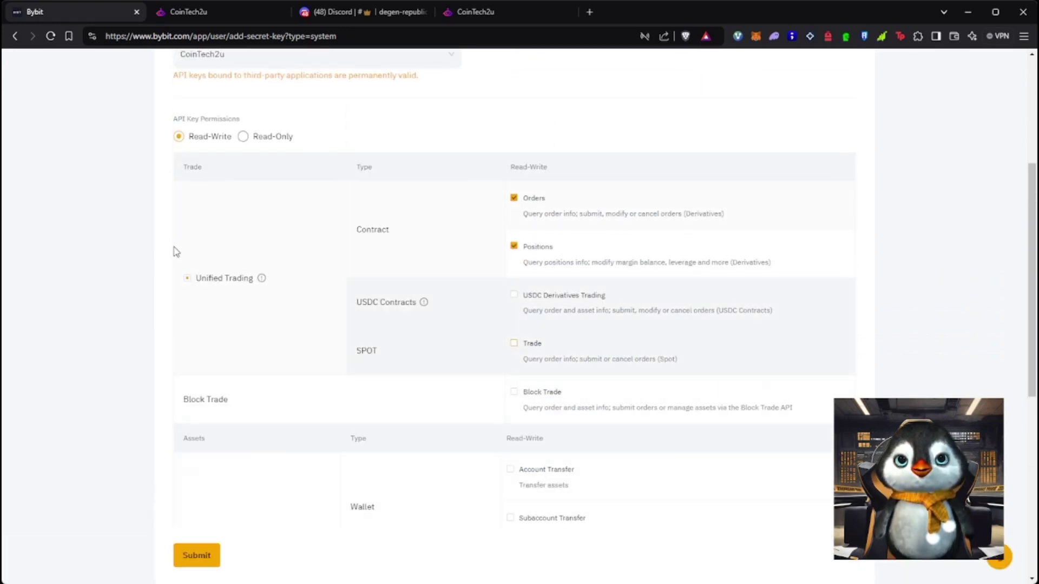
pyautogui.click(187, 278)
pyautogui.click(187, 278)
pyautogui.click(188, 278)
pyautogui.click(514, 295)
pyautogui.click(514, 343)
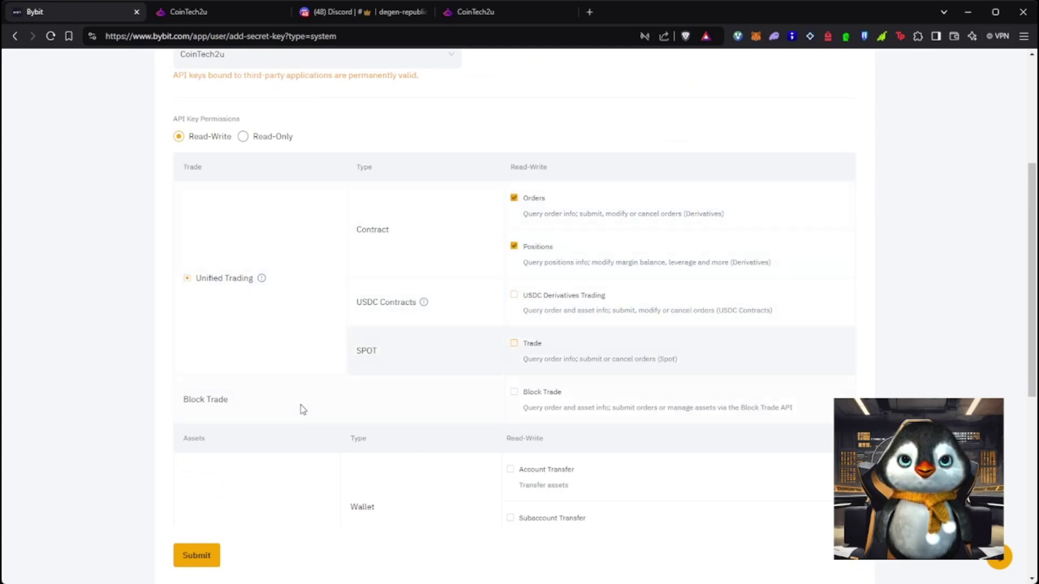
pyautogui.scroll(-1, 251, 520)
pyautogui.scroll(-2, 251, 520)
pyautogui.click(203, 518)
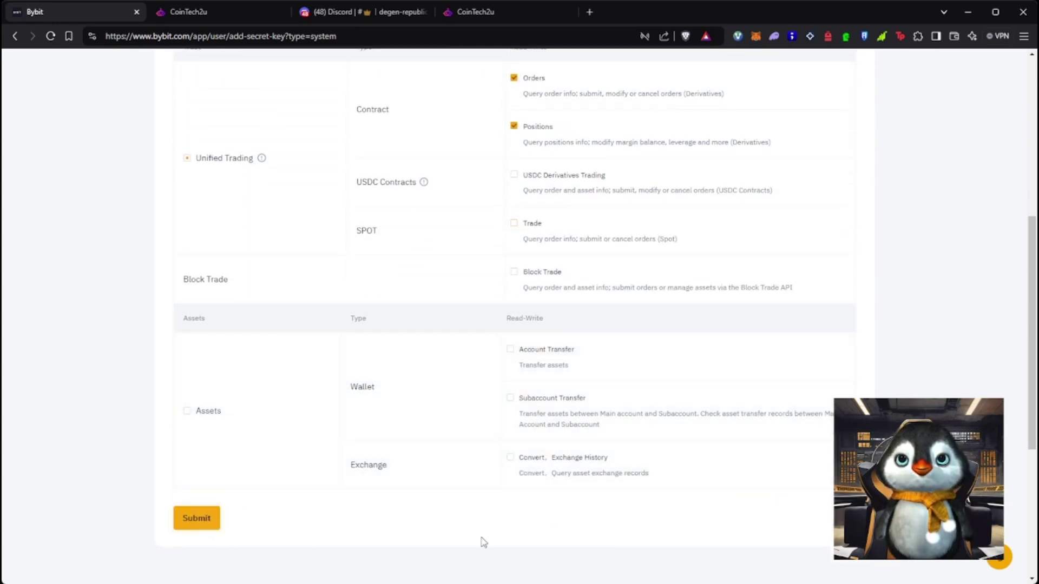
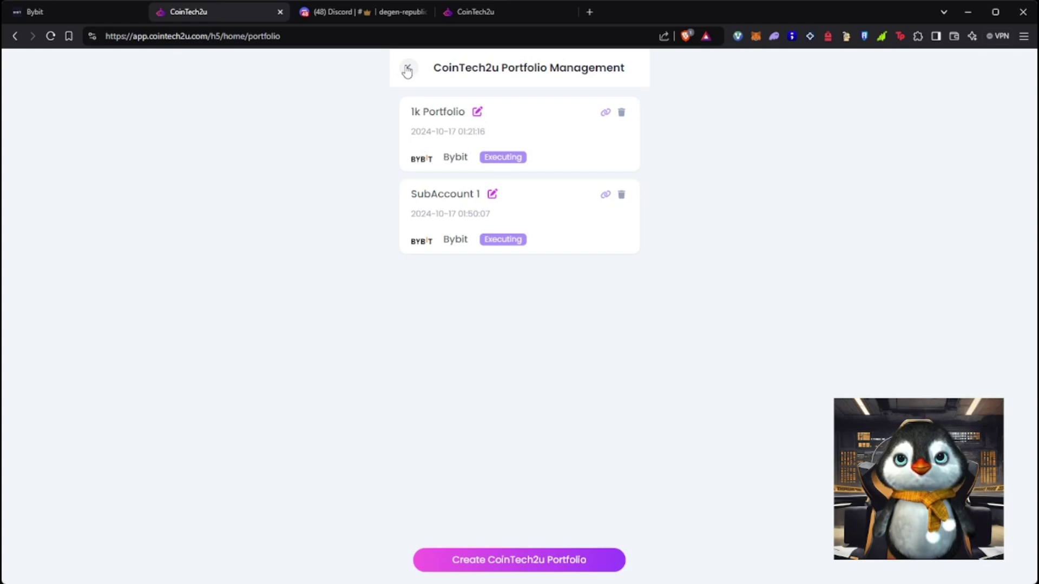
# Leave Portfolio Management for the CoinTech2u home page
pyautogui.click(407, 70)
# Start a new CoinTech2u portfolio named Tutorial with Bybit as its exchange
pyautogui.click(435, 225)
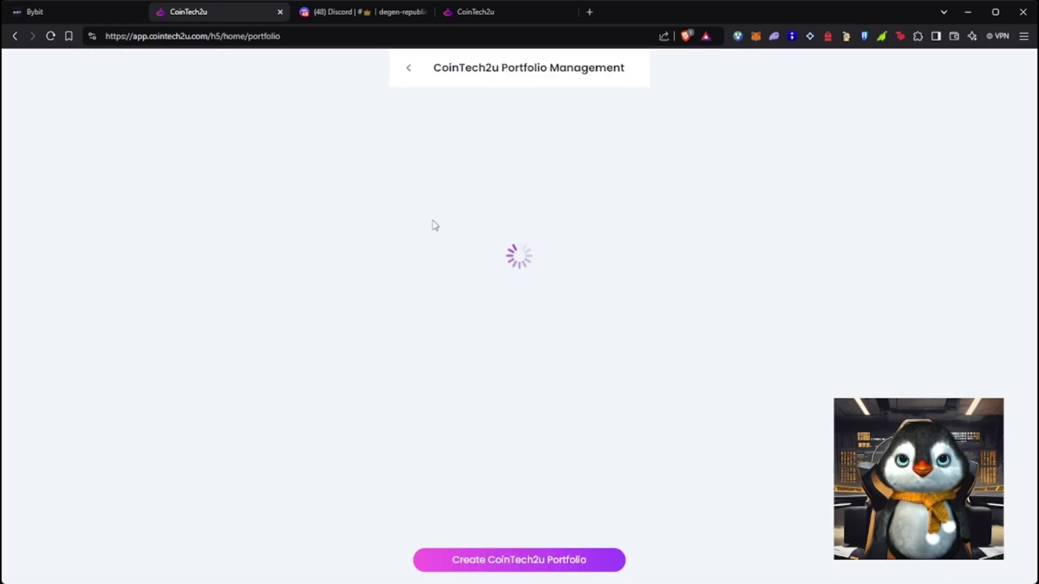
pyautogui.click(540, 561)
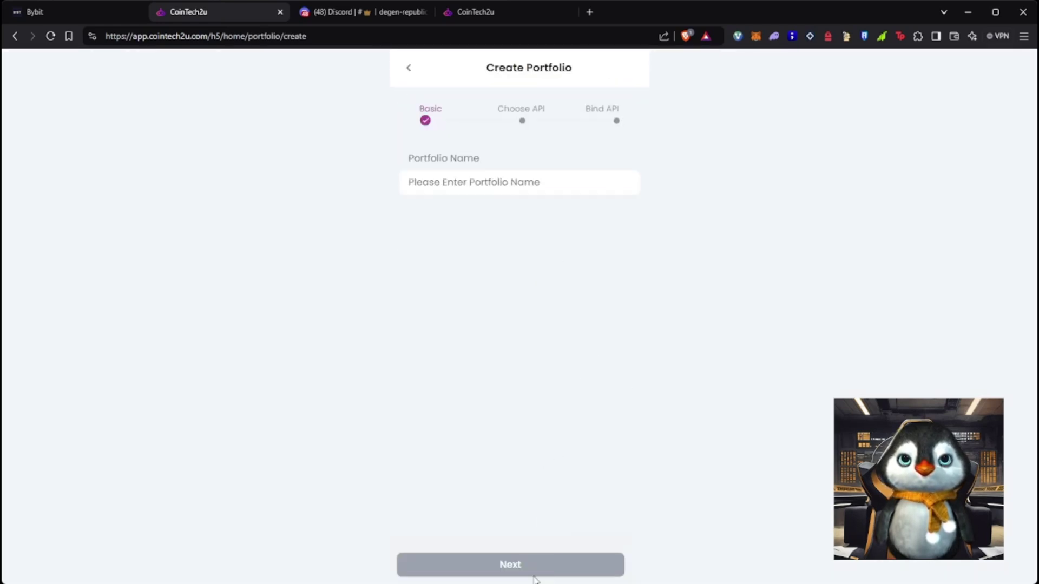
pyautogui.write('Tutorial')
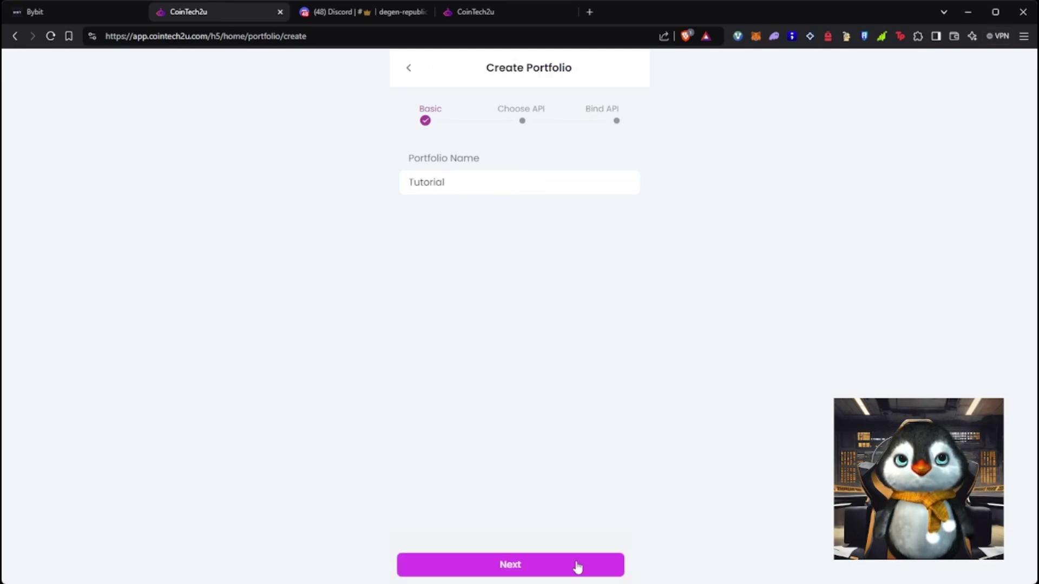
pyautogui.click(575, 564)
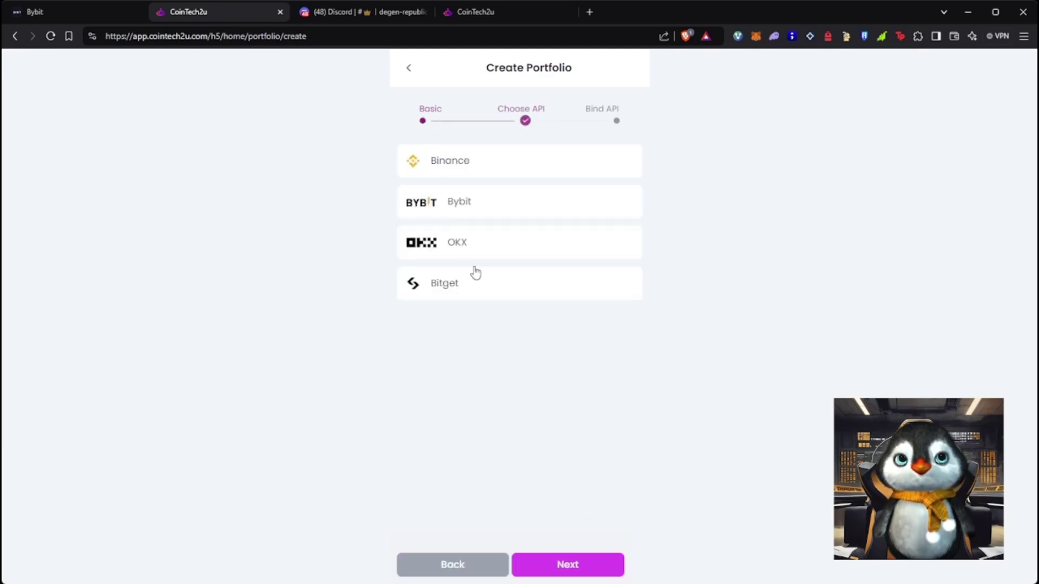
pyautogui.click(460, 209)
pyautogui.click(582, 569)
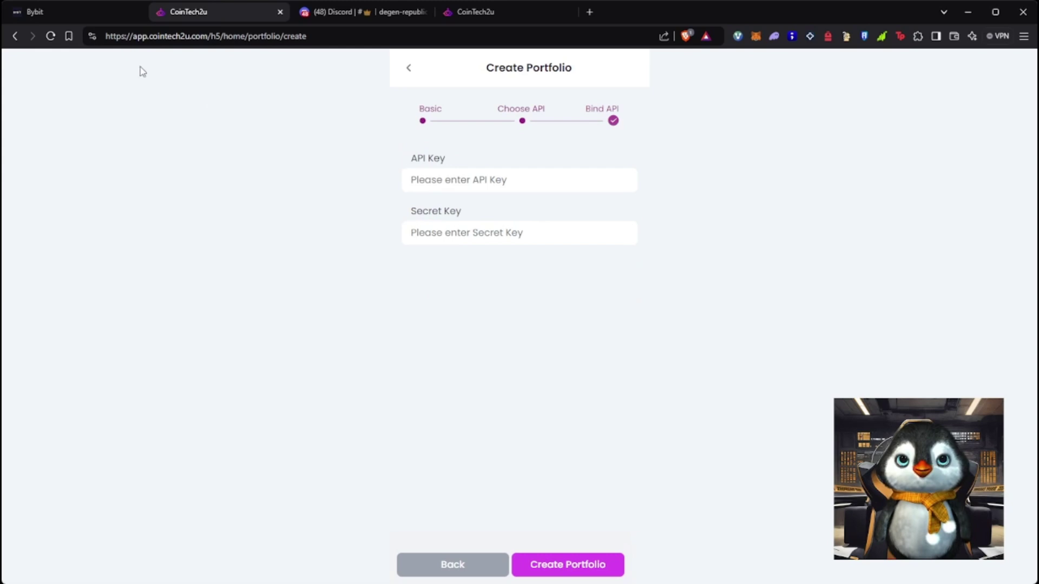
# Copy the new Bybit API key and secret into the portfolio form's fields
pyautogui.click(32, 11)
pyautogui.click(628, 329)
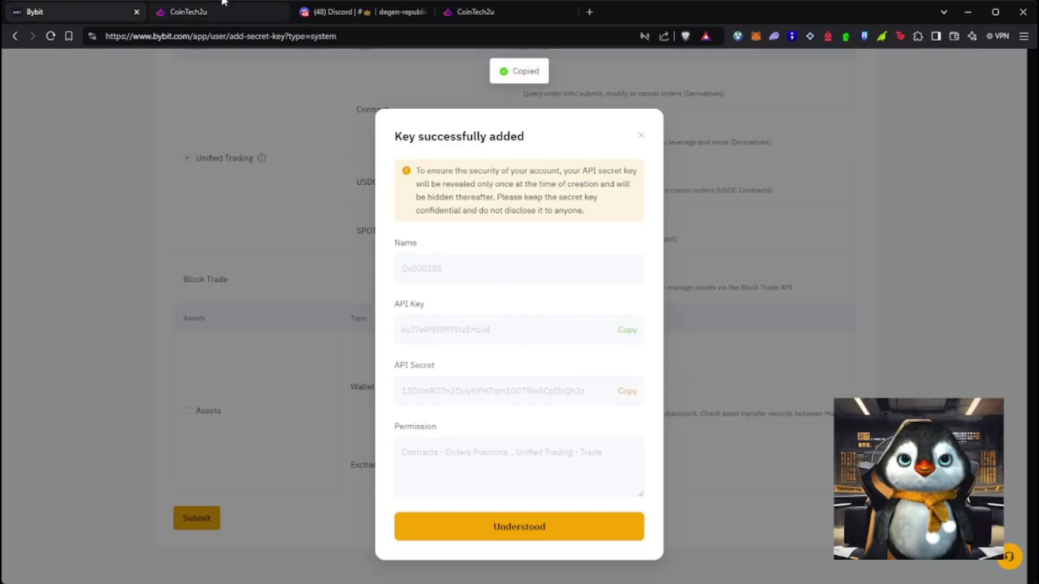
pyautogui.click(189, 11)
pyautogui.hotkey('ctrl', 'v')
pyautogui.click(87, 12)
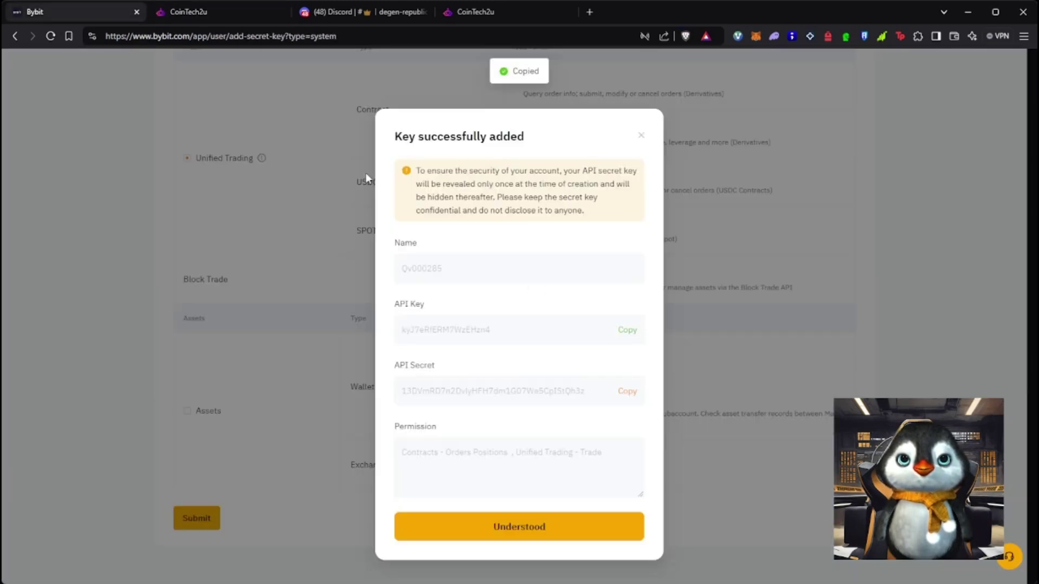
pyautogui.click(626, 391)
pyautogui.click(168, 12)
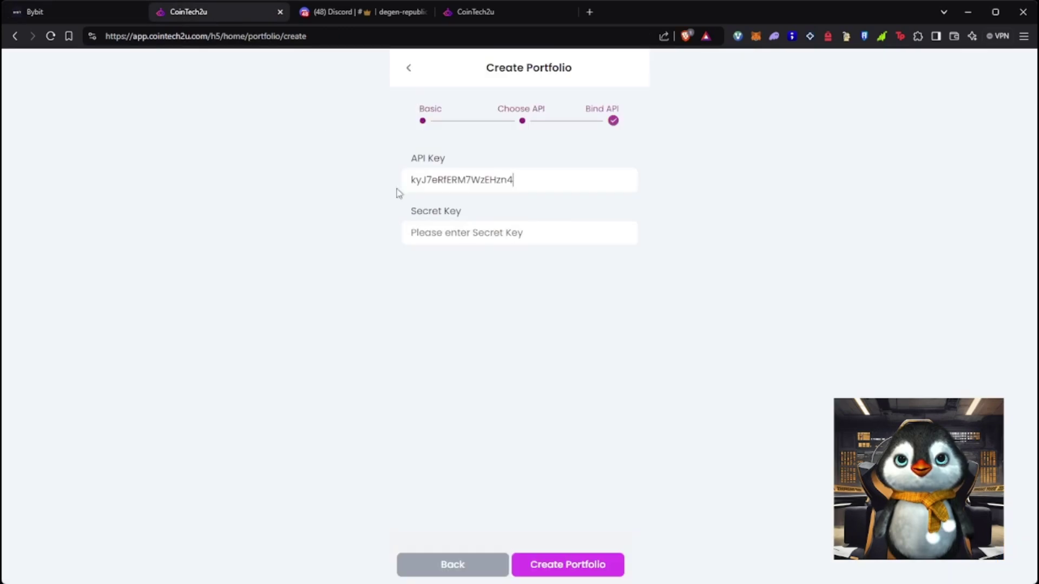
pyautogui.click(476, 232)
pyautogui.hotkey('ctrl', 'v')
# Create the Tutorial portfolio and return to the home dashboard
pyautogui.click(560, 565)
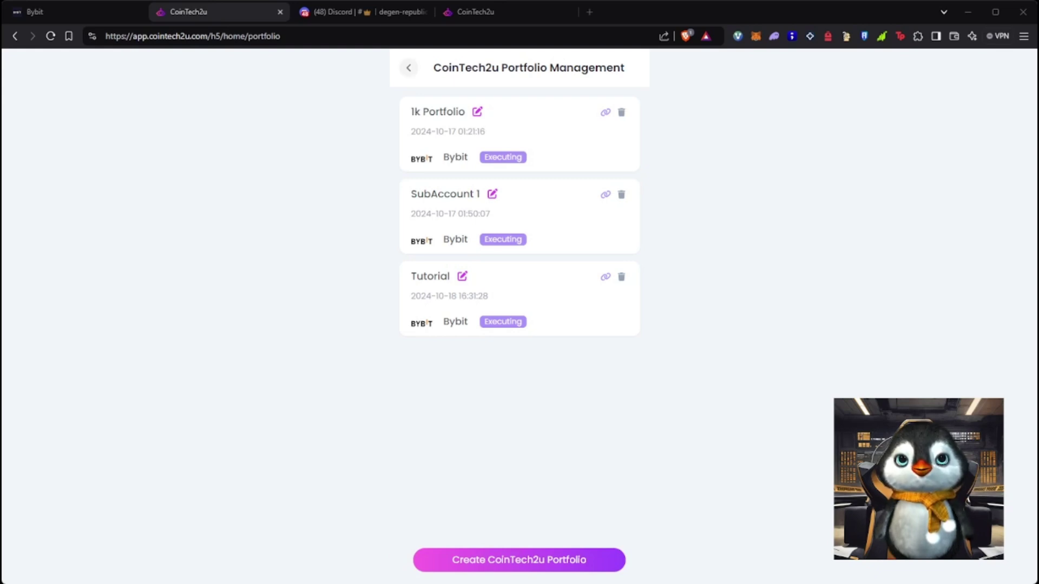
pyautogui.click(408, 68)
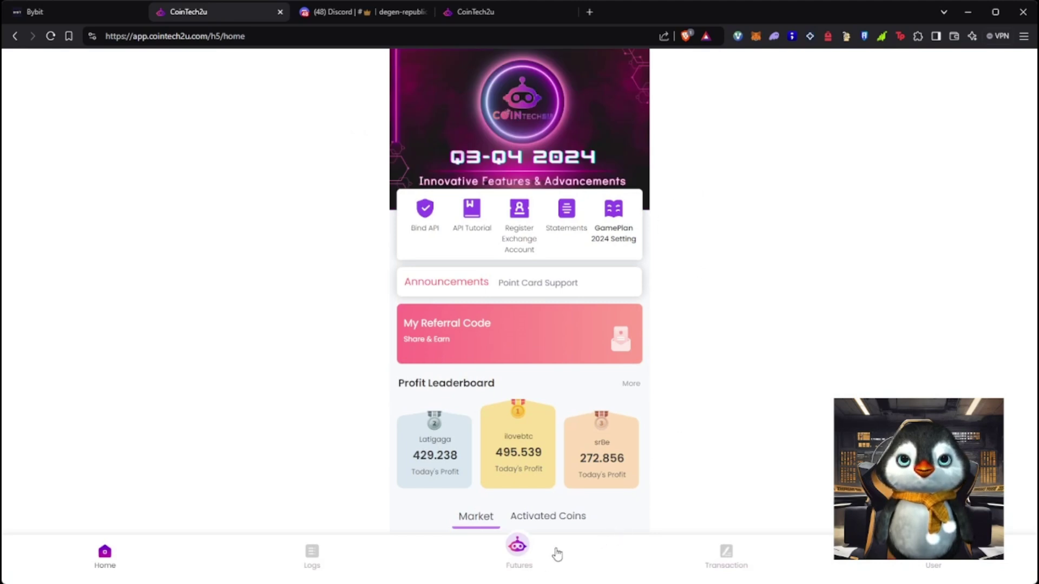
pyautogui.click(80, 16)
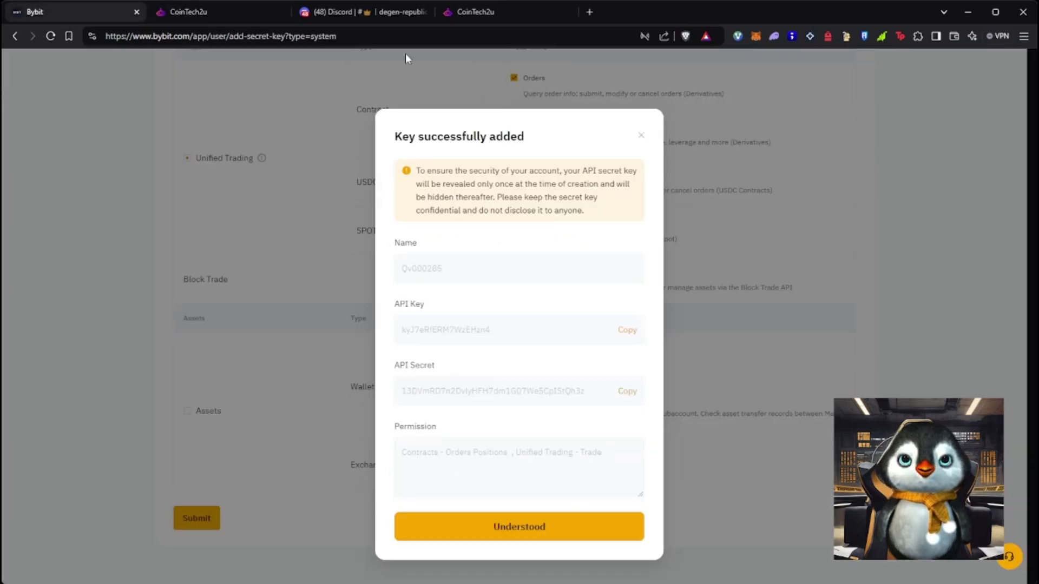
# Dismiss the key-added notice and open the Unified Trading account's transfer form
pyautogui.click(572, 534)
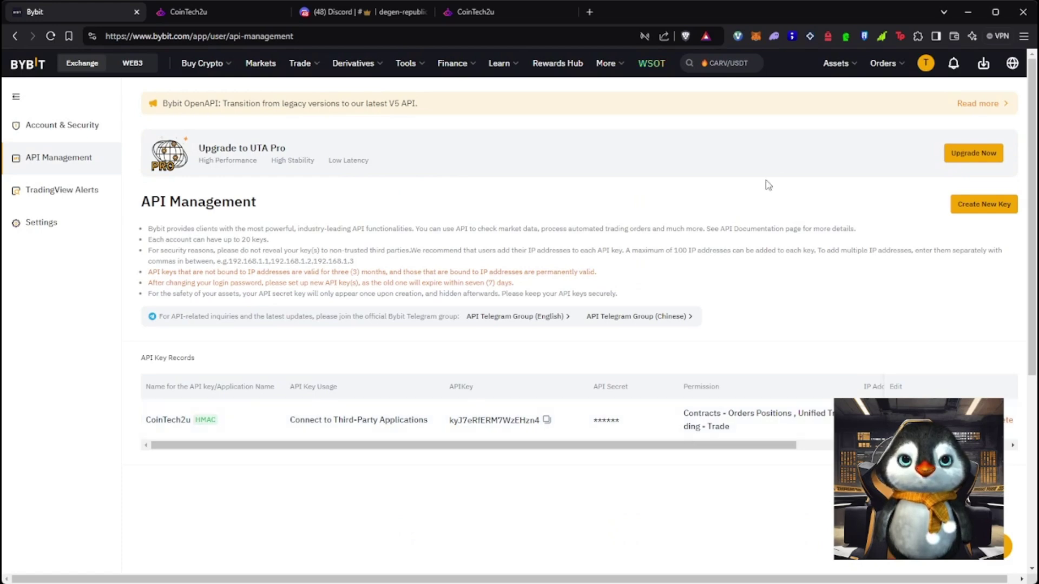
pyautogui.moveTo(836, 63)
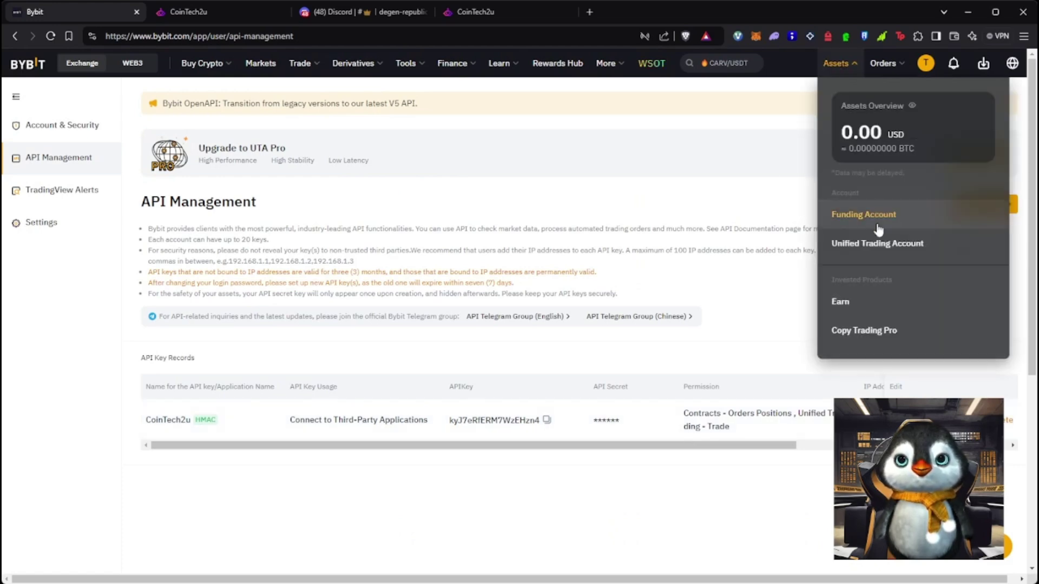
pyautogui.click(863, 243)
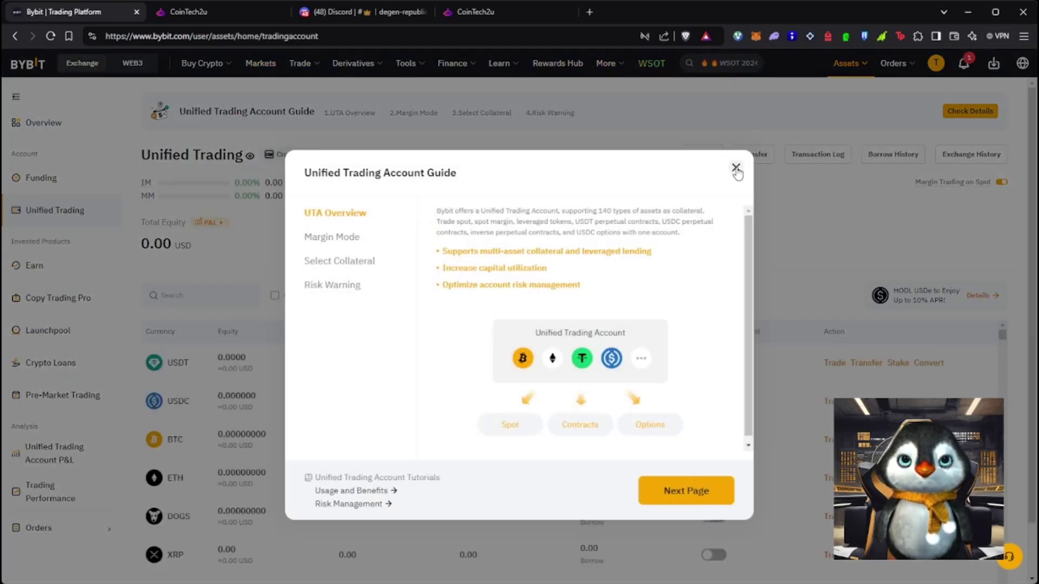
pyautogui.click(736, 169)
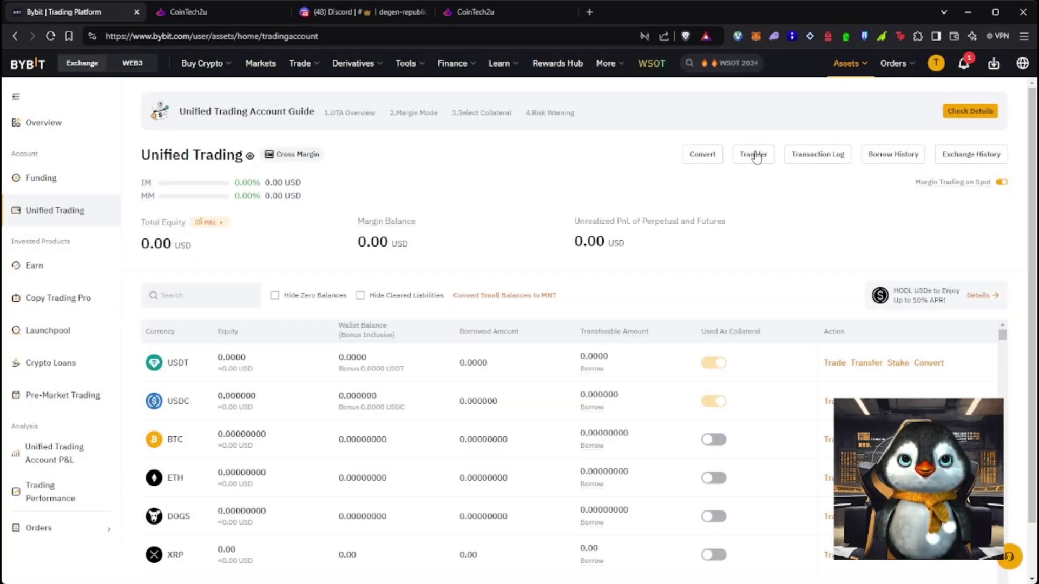
pyautogui.click(753, 154)
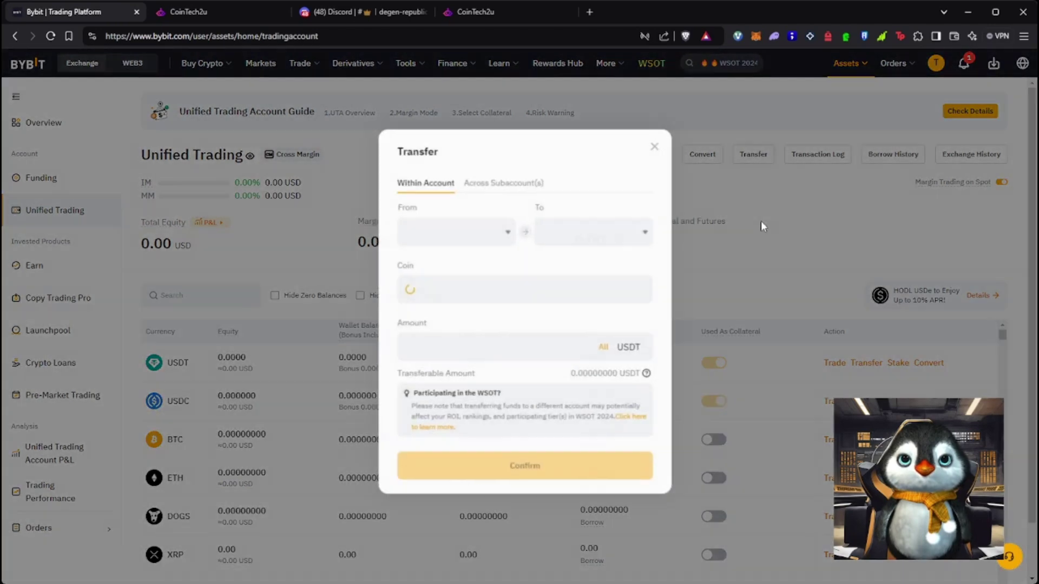
# Transfer all 450 USDT across subaccounts from main Unified Trading to Tutorial's Unified Trading
pyautogui.click(496, 186)
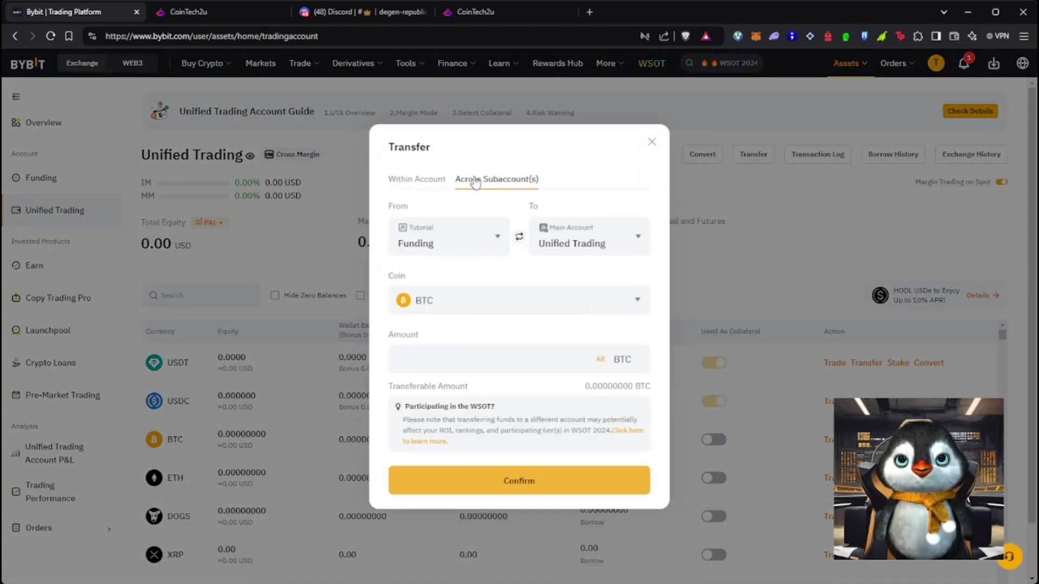
pyautogui.click(494, 250)
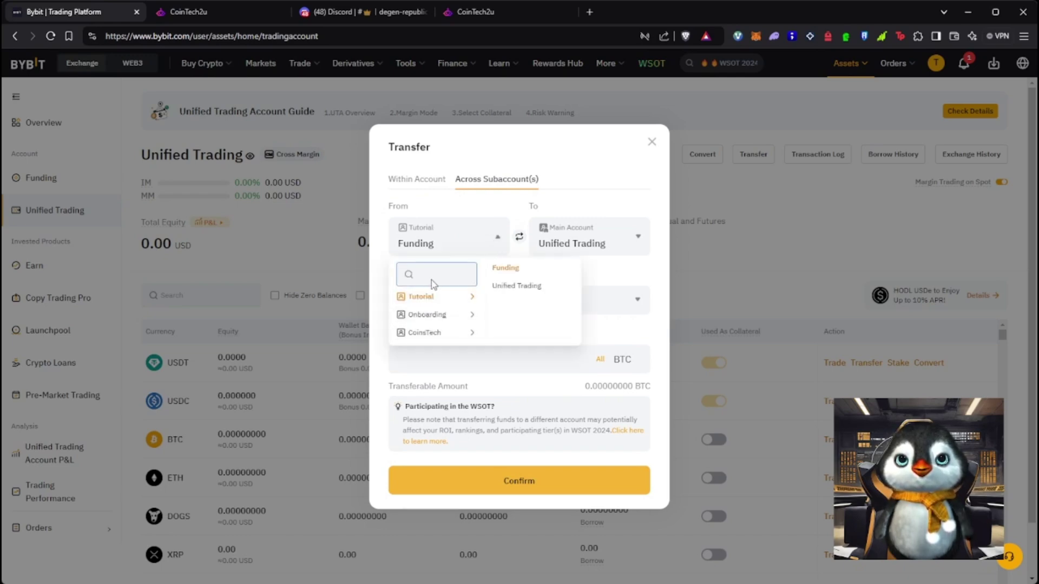
pyautogui.click(520, 237)
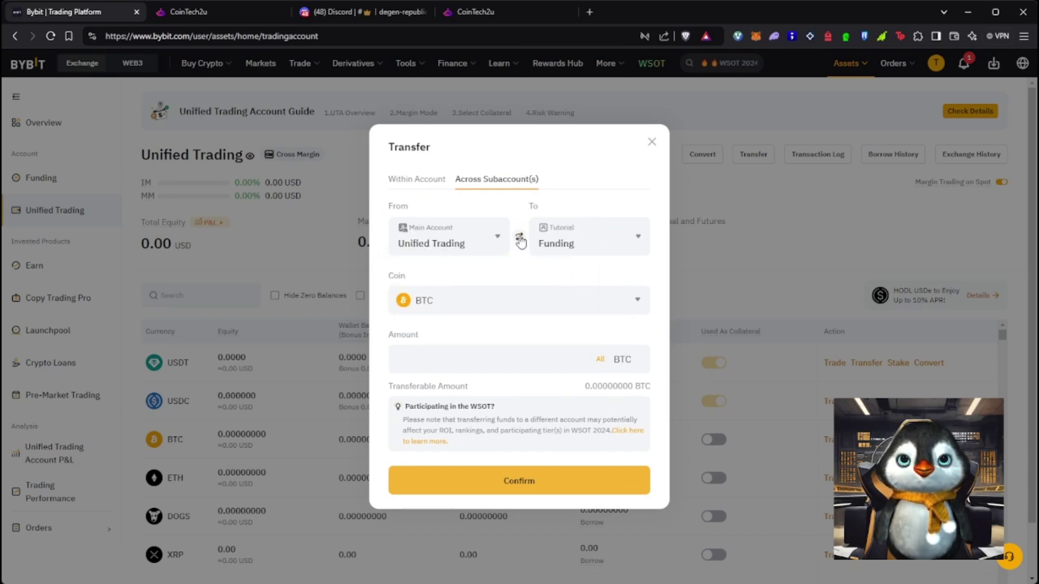
pyautogui.click(611, 241)
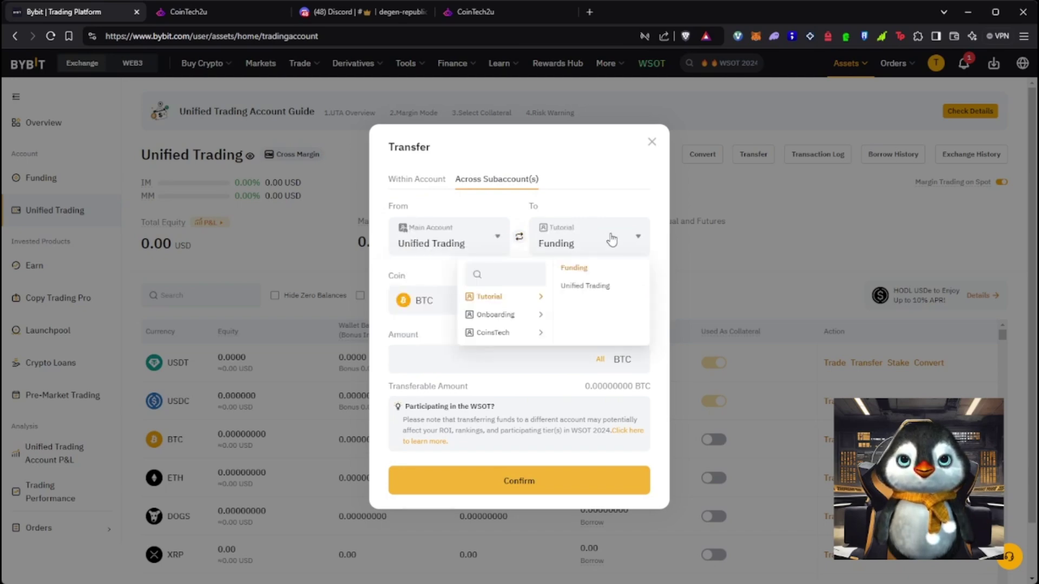
pyautogui.click(598, 287)
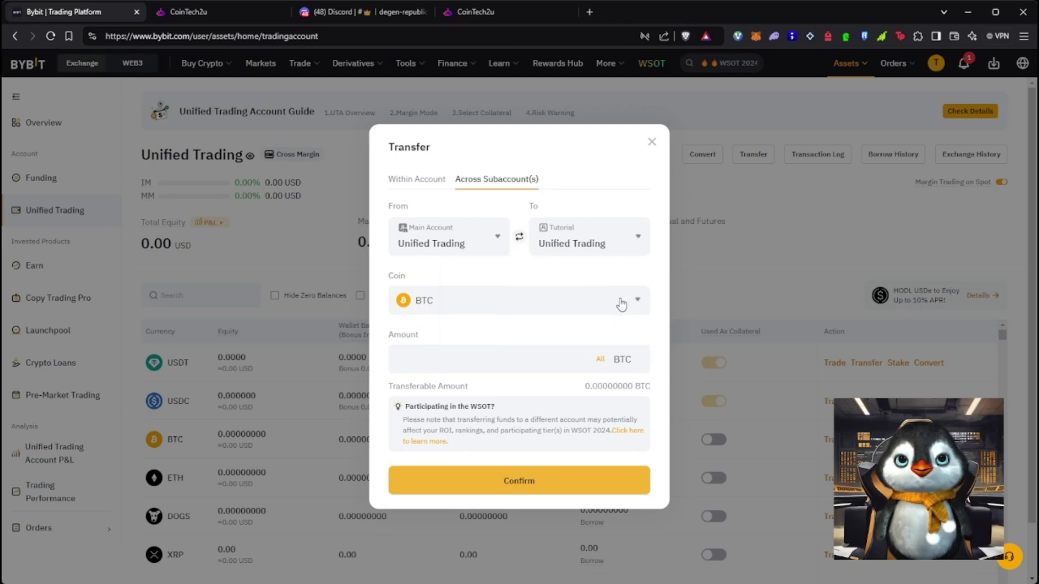
pyautogui.click(611, 307)
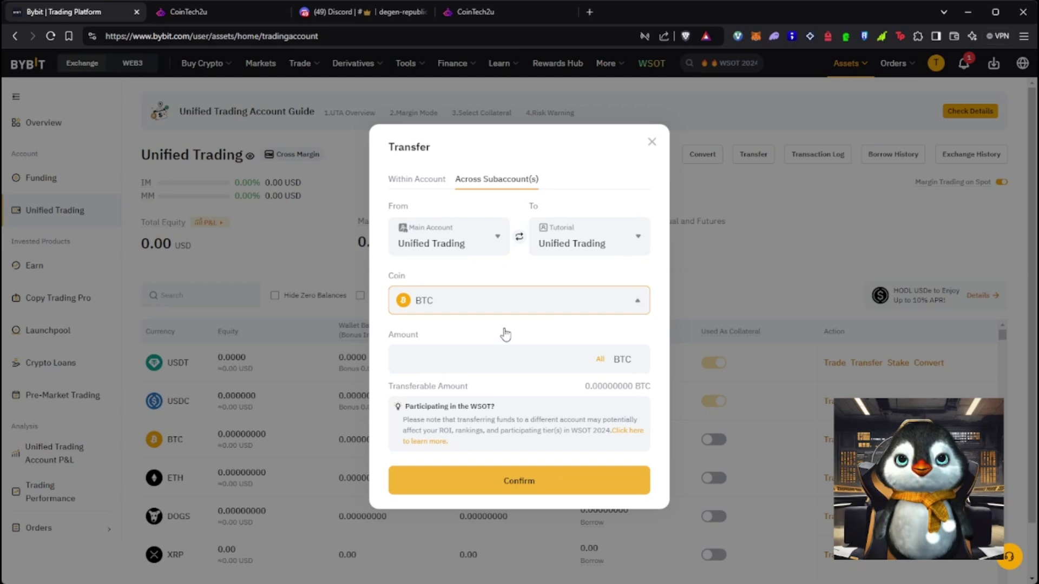
pyautogui.click(507, 360)
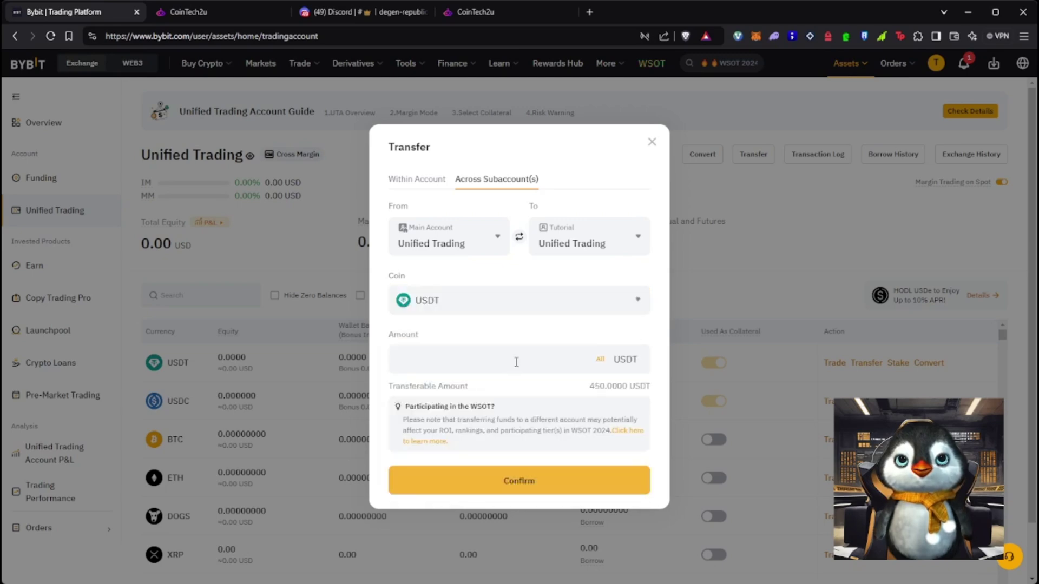
pyautogui.click(600, 360)
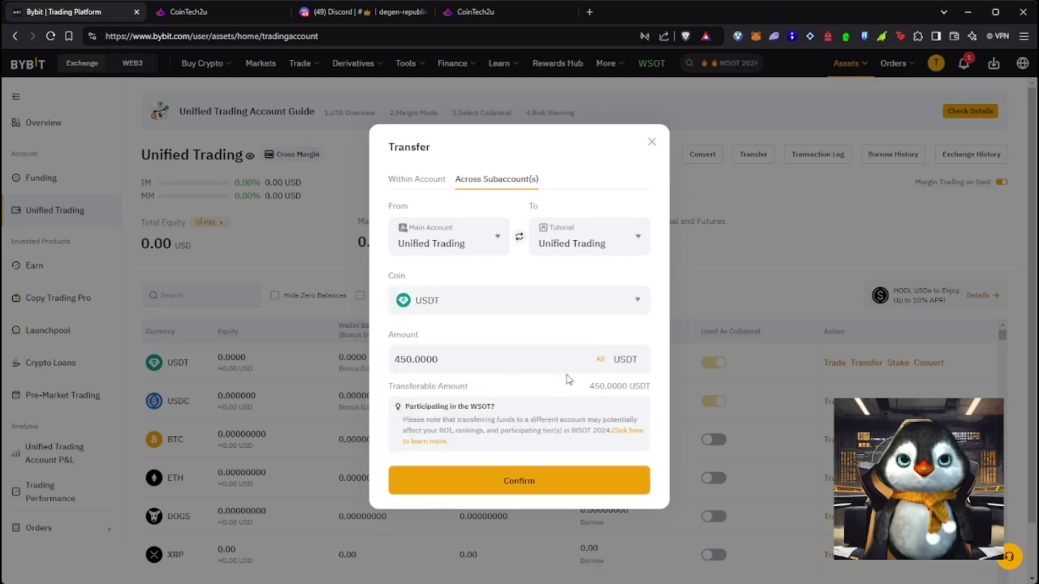
pyautogui.click(556, 484)
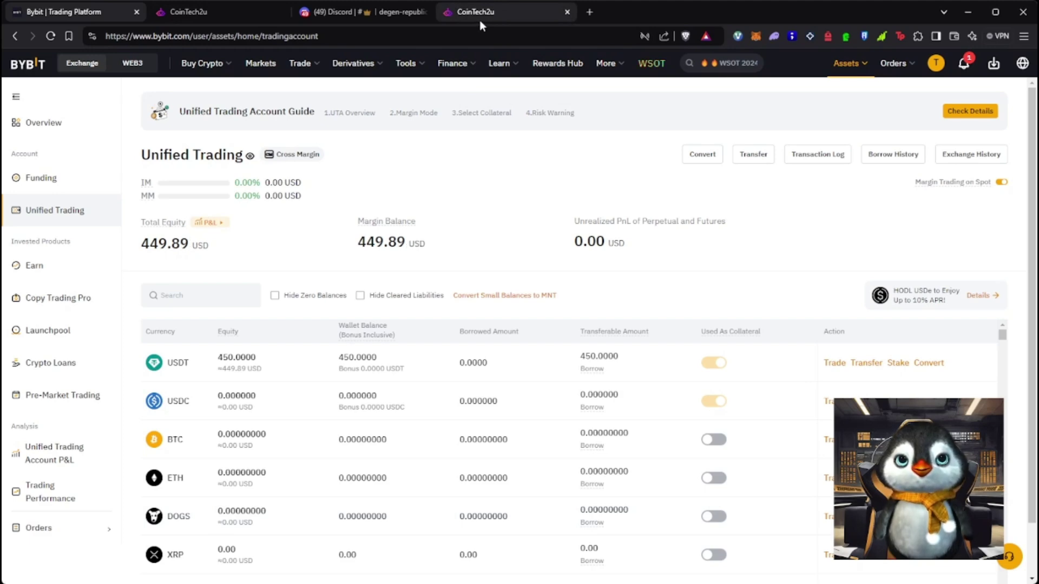
# Open the API tutorial image in a second tab, then return to CoinTech2u
pyautogui.click(199, 10)
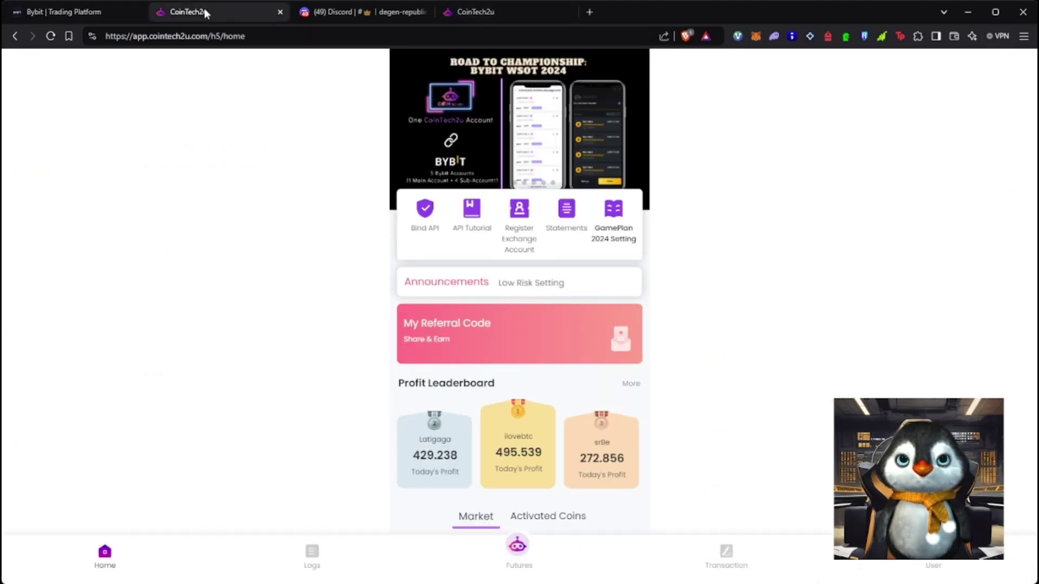
pyautogui.click(475, 214)
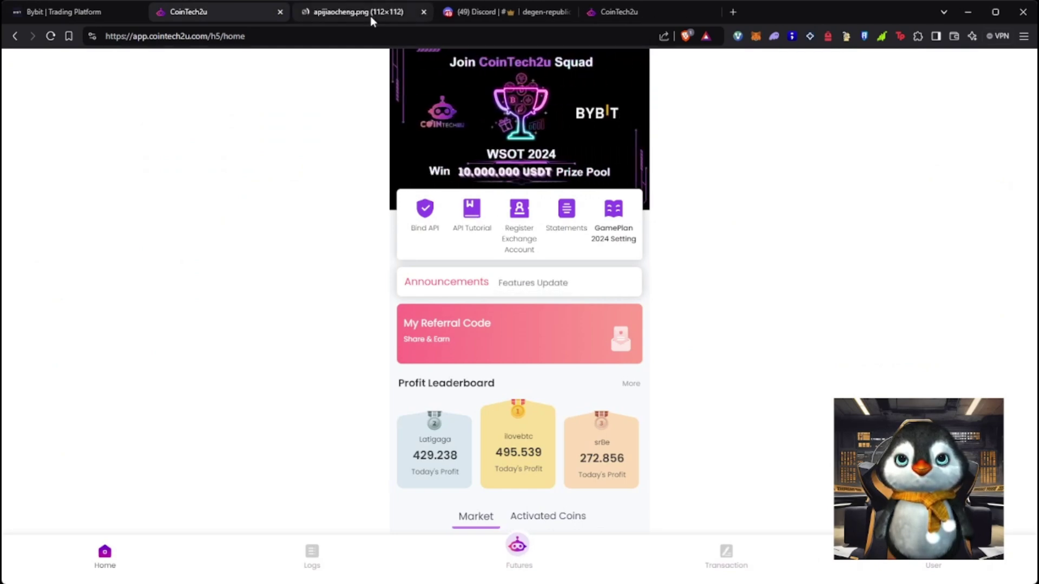
pyautogui.moveTo(370, 15); pyautogui.dragTo(269, 18)
pyautogui.click(340, 16)
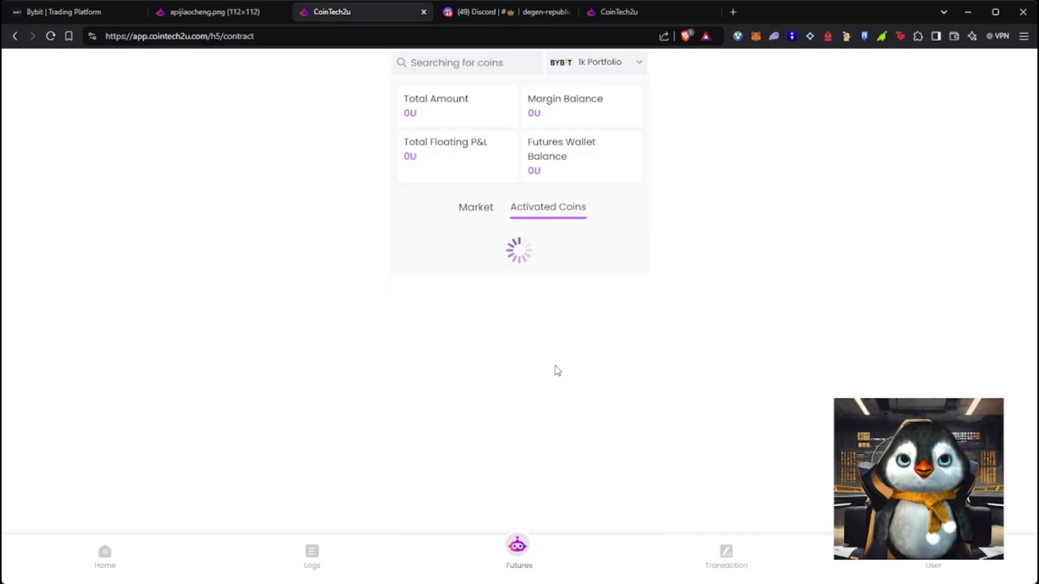
# View the Tutorial portfolio's balances, showing 450U margin and futures wallet balance
pyautogui.click(597, 67)
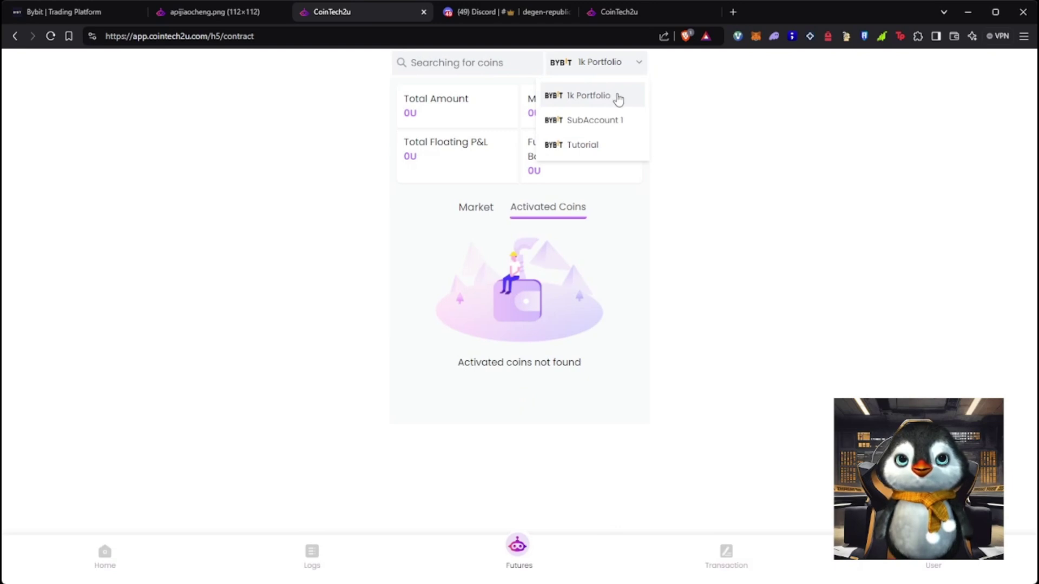
pyautogui.click(630, 152)
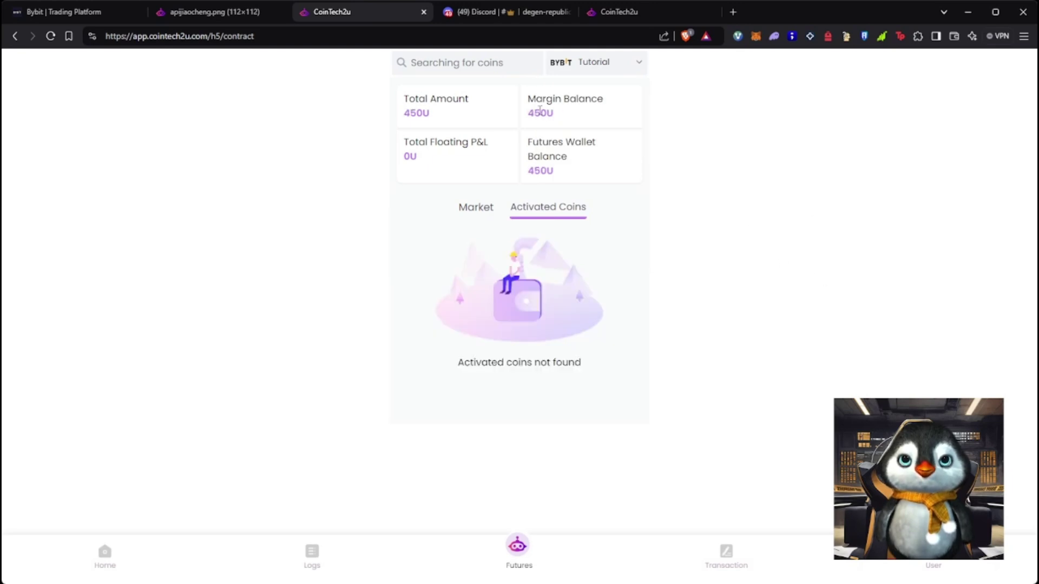
pyautogui.doubleClick(540, 112)
pyautogui.doubleClick(540, 171)
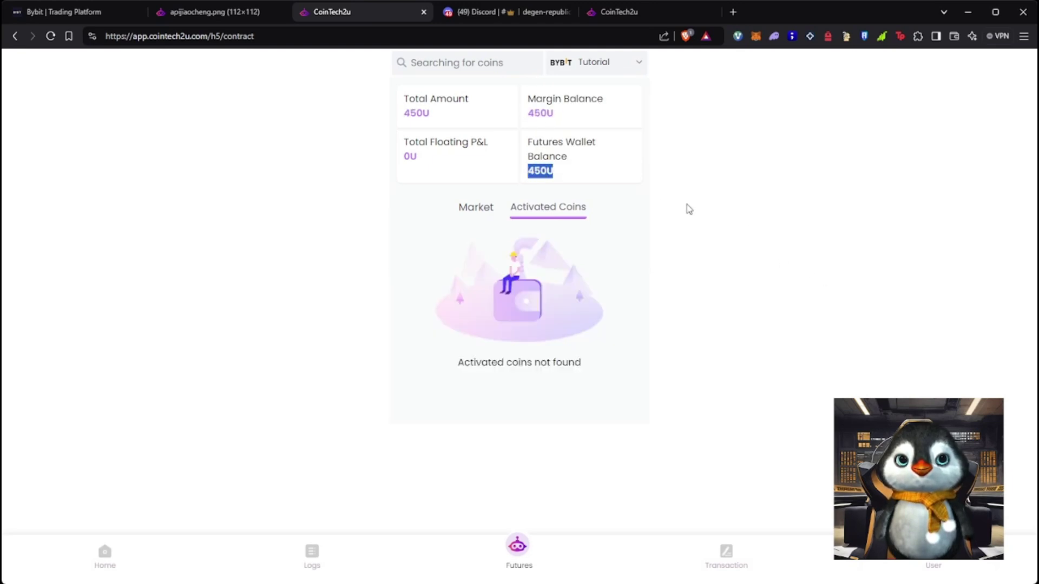
pyautogui.click(690, 209)
# Check the minimum order size list, then show the Market coin list
pyautogui.click(476, 211)
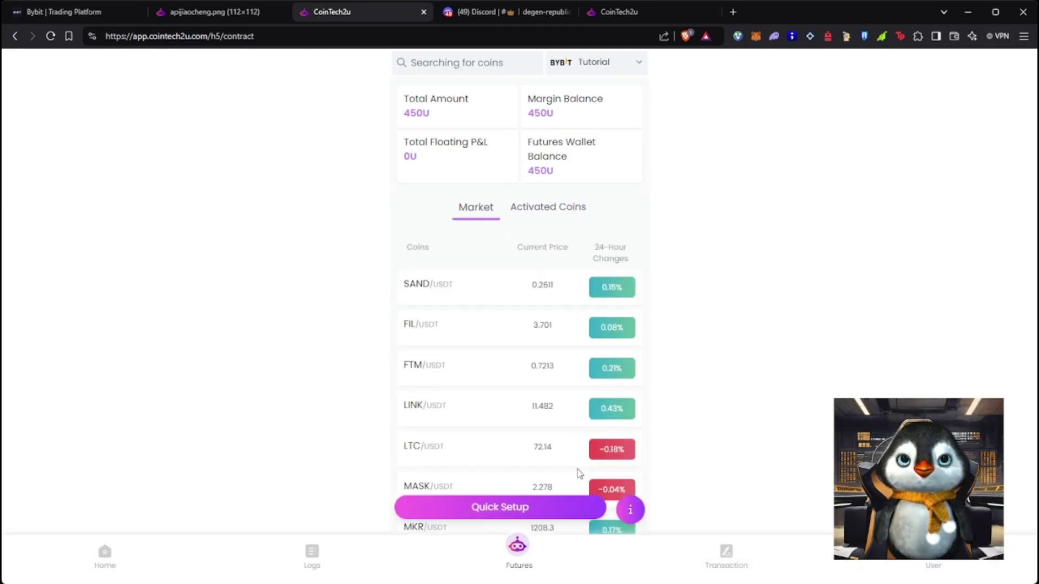
pyautogui.click(628, 512)
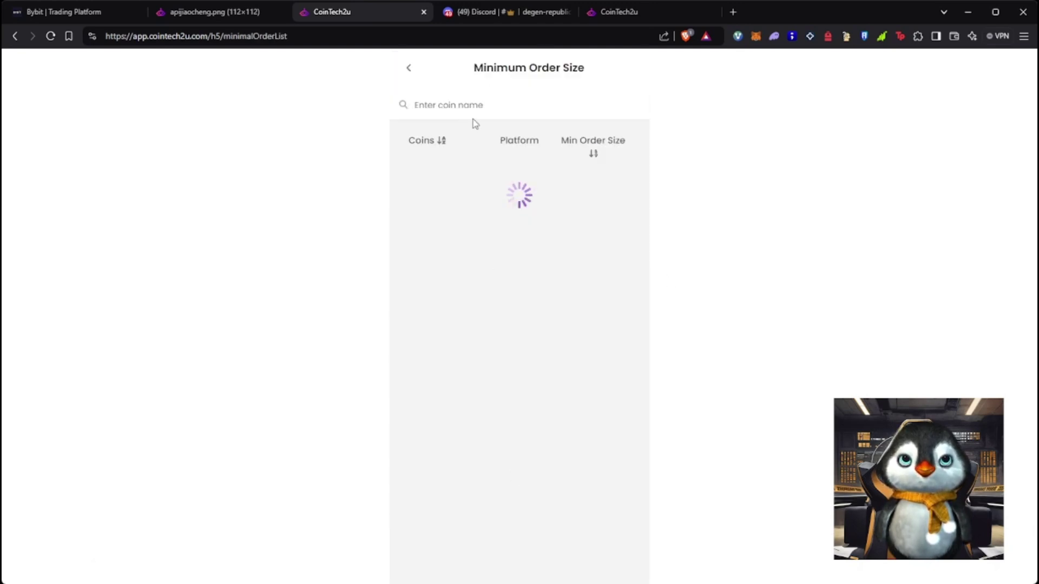
pyautogui.click(409, 67)
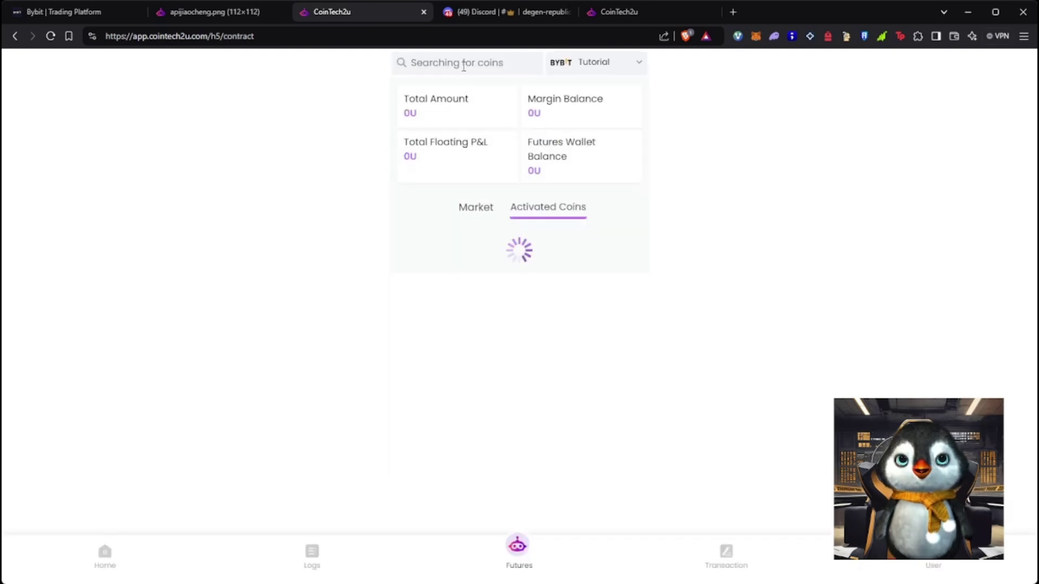
pyautogui.click(476, 207)
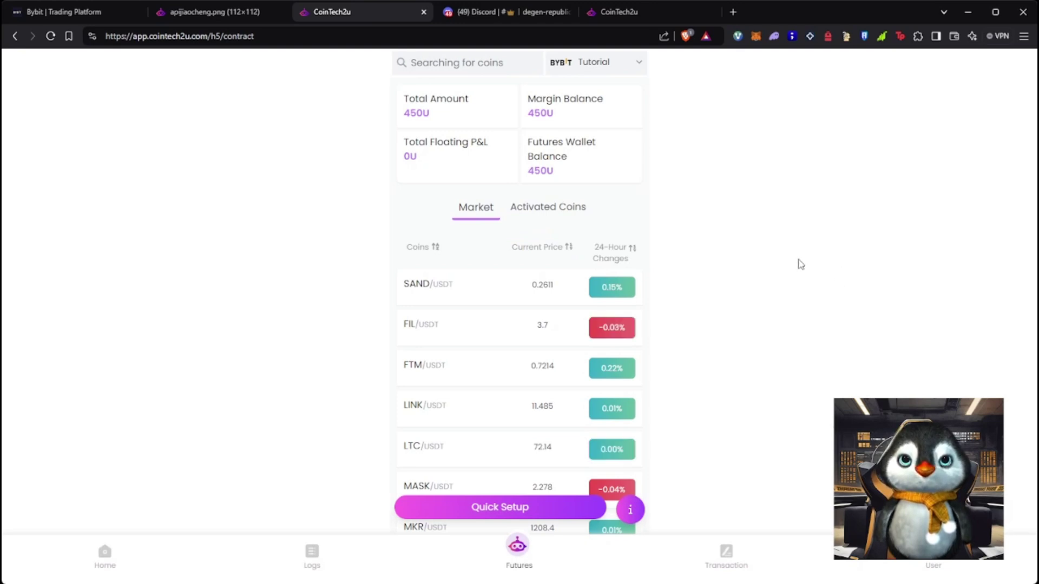
# Search for SOL and open the SOL/USDT bot details page
pyautogui.click(445, 64)
pyautogui.write('SOL')
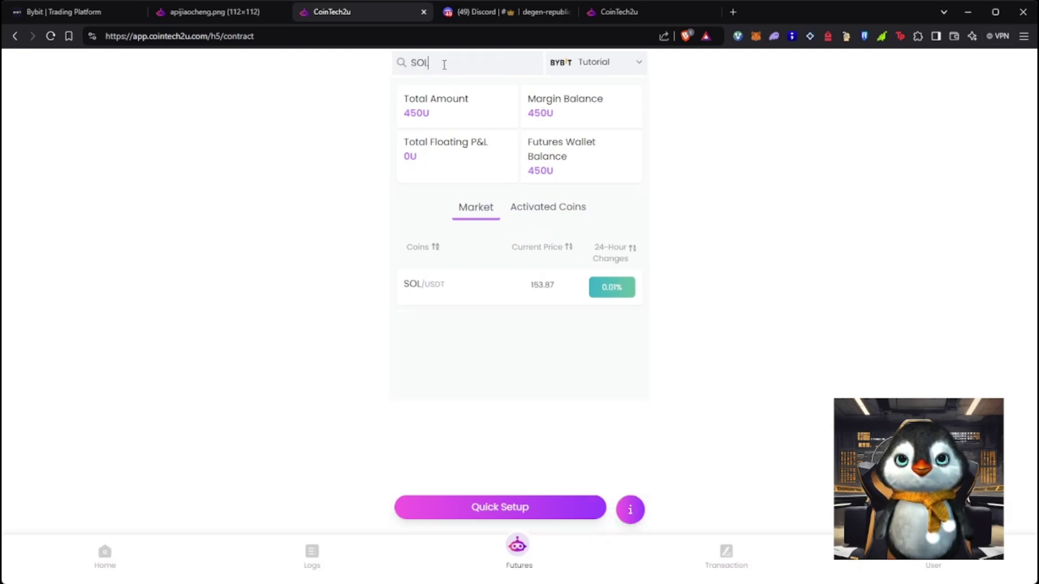
pyautogui.click(491, 284)
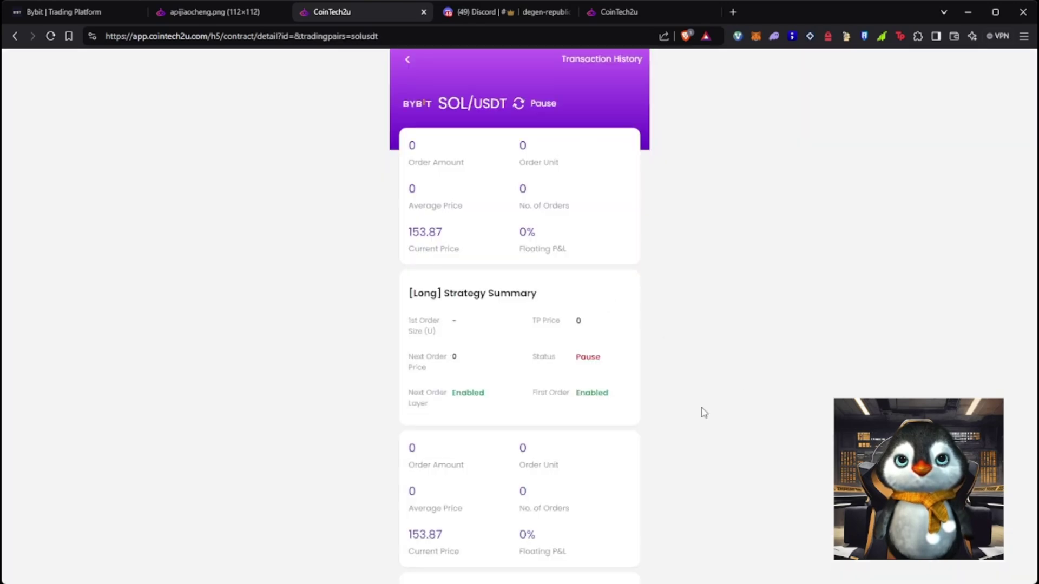
pyautogui.scroll(-4, 706, 412)
pyautogui.scroll(-3, 706, 411)
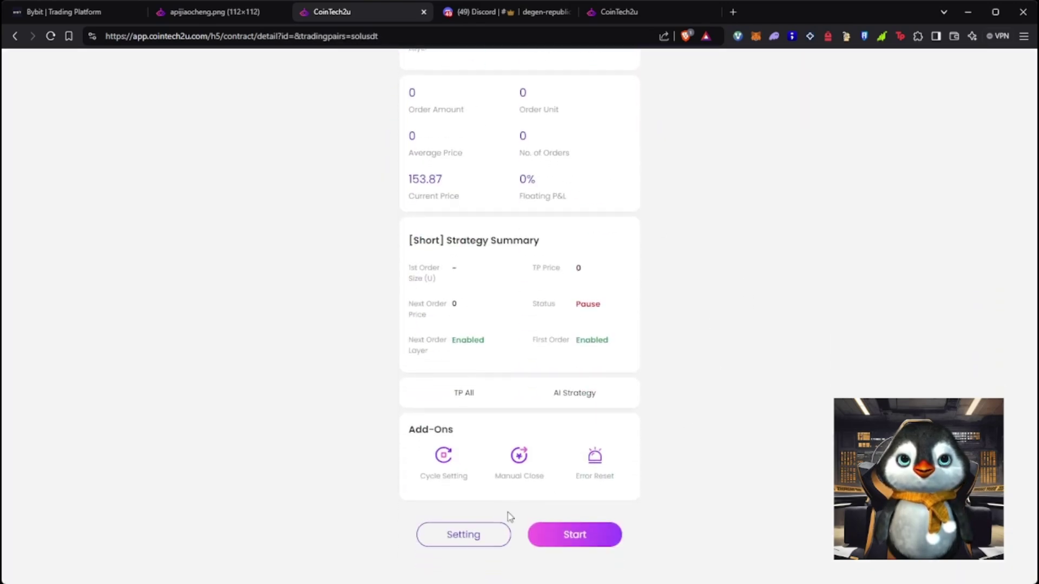
# Look at the SOL/USDT bot settings, then bring up the apijiaocheng.png image tab
pyautogui.click(504, 543)
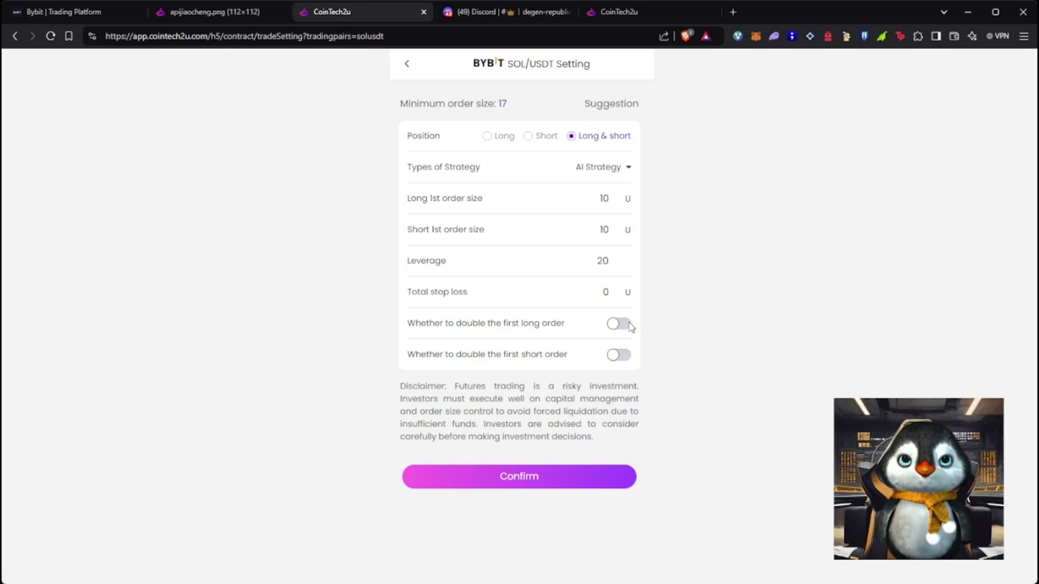
pyautogui.click(416, 75)
pyautogui.scroll(-5, 635, 476)
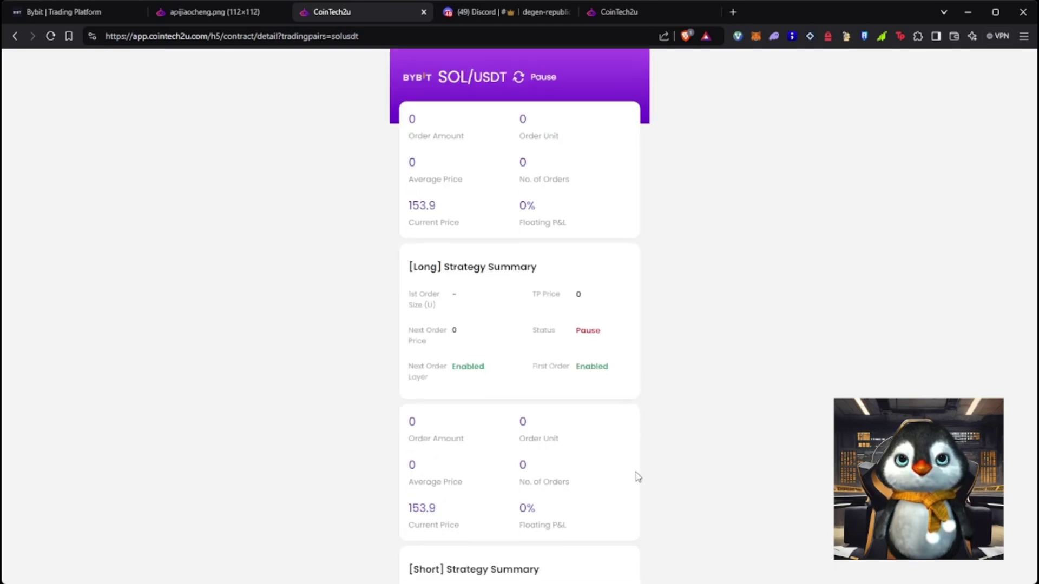
pyautogui.scroll(5, 473, 375)
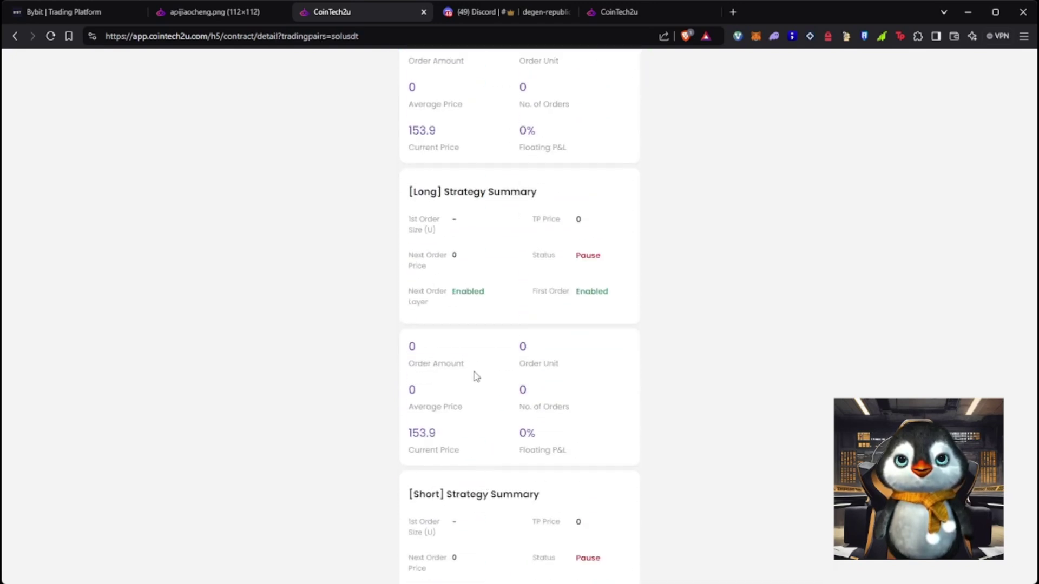
pyautogui.click(208, 12)
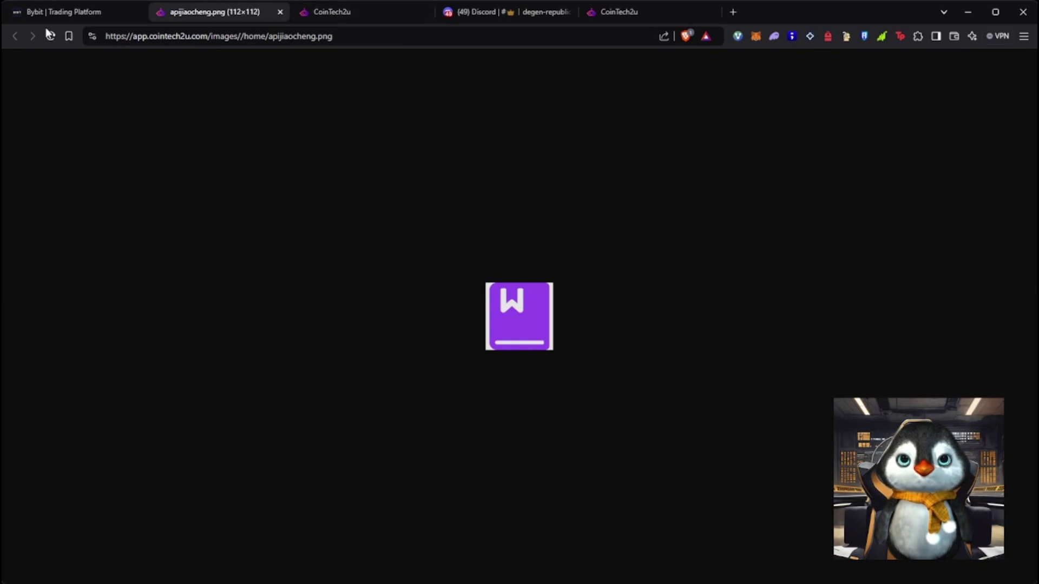
# Load CoinTech2u from the address bar and go to the home dashboard
pyautogui.click(246, 34)
pyautogui.write('coins')
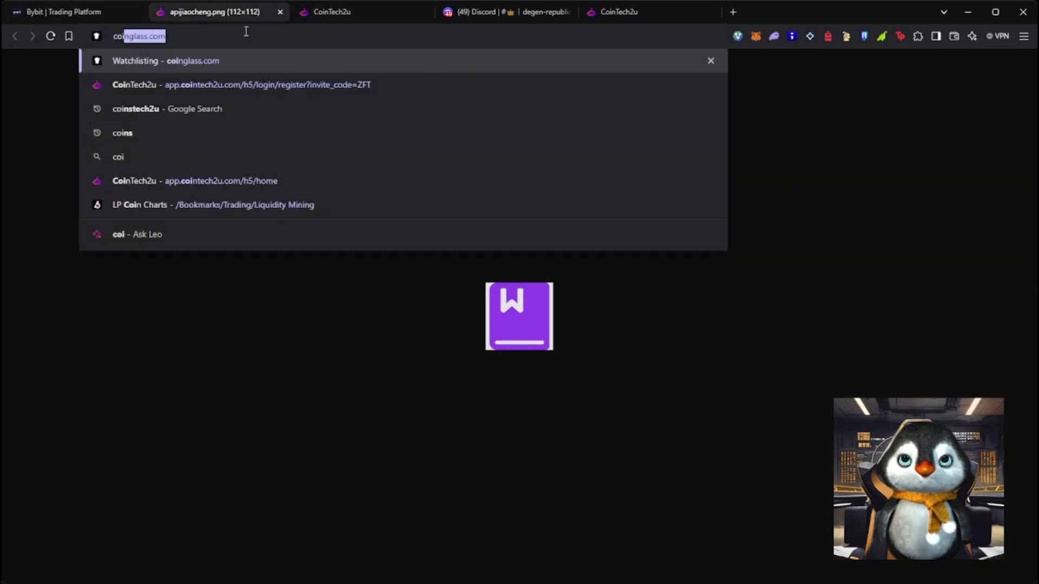
pyautogui.press('Down')
pyautogui.press('Return')
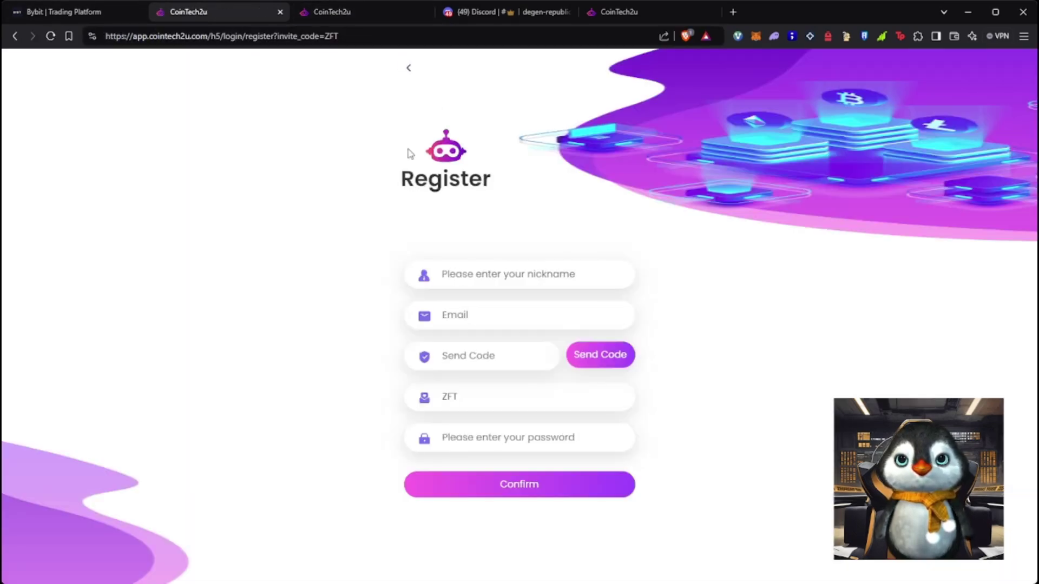
pyautogui.click(410, 67)
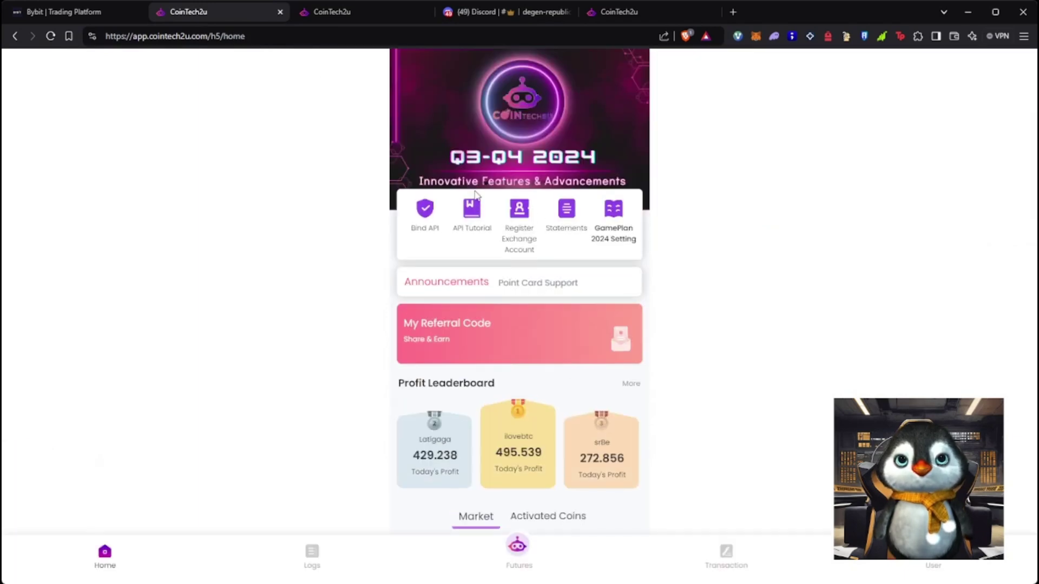
# Open the API tutorial's Bybit automated trading guide and scroll through to its GamePlan link
pyautogui.click(472, 215)
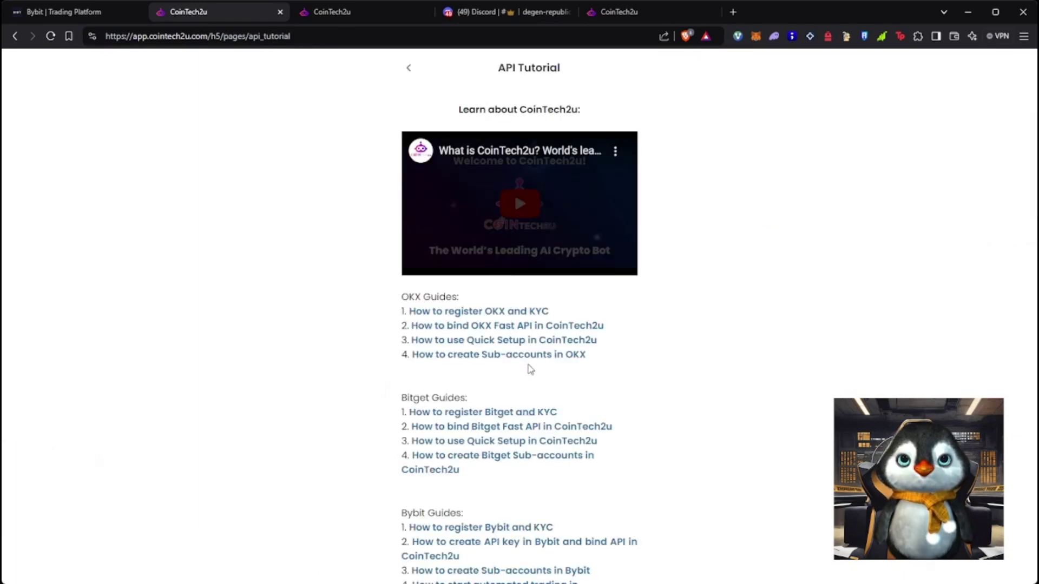
pyautogui.scroll(-3, 525, 370)
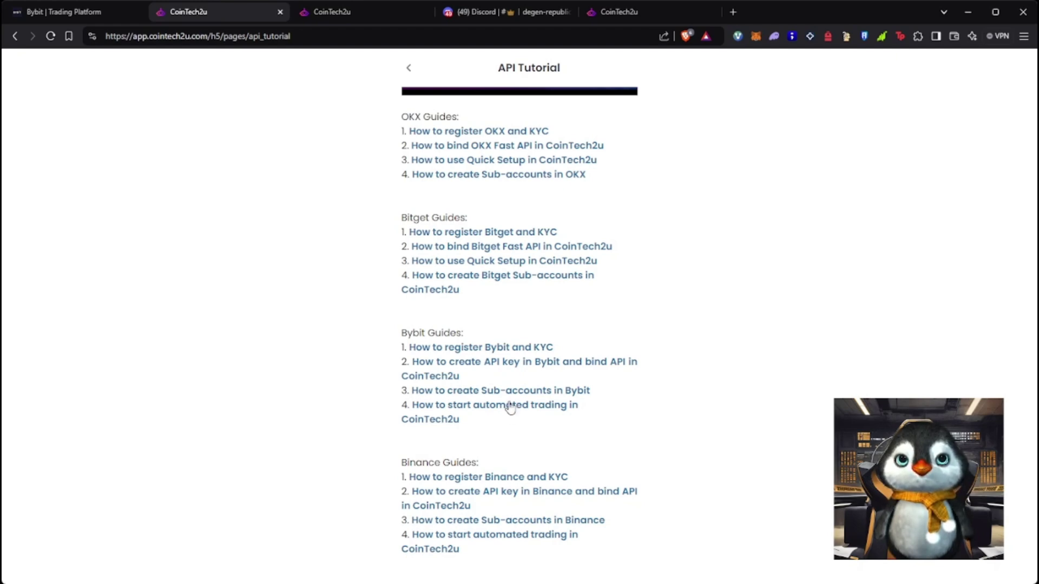
pyautogui.click(509, 410)
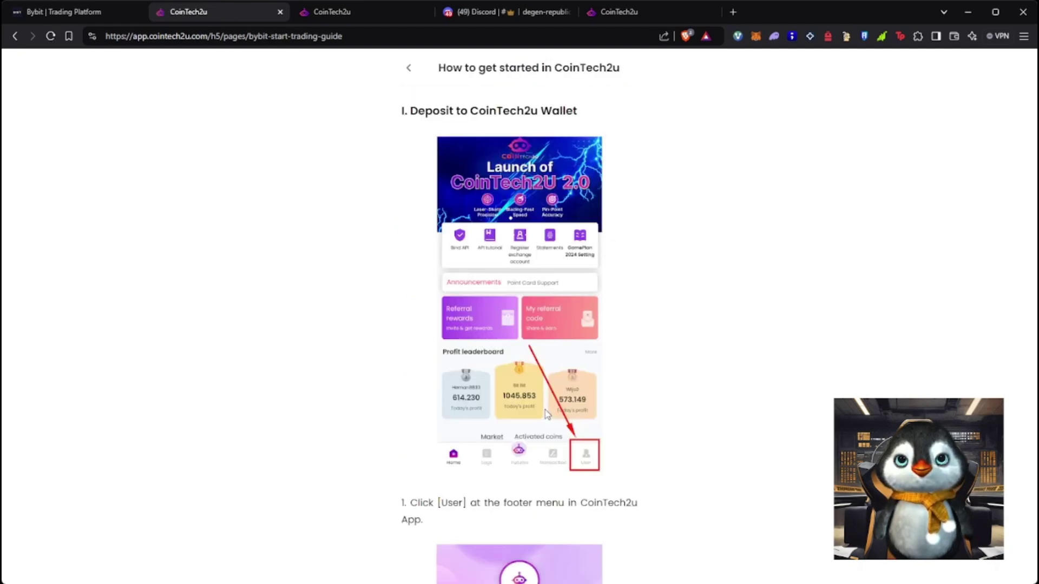
pyautogui.scroll(-8, 545, 410)
pyautogui.scroll(-20, 550, 403)
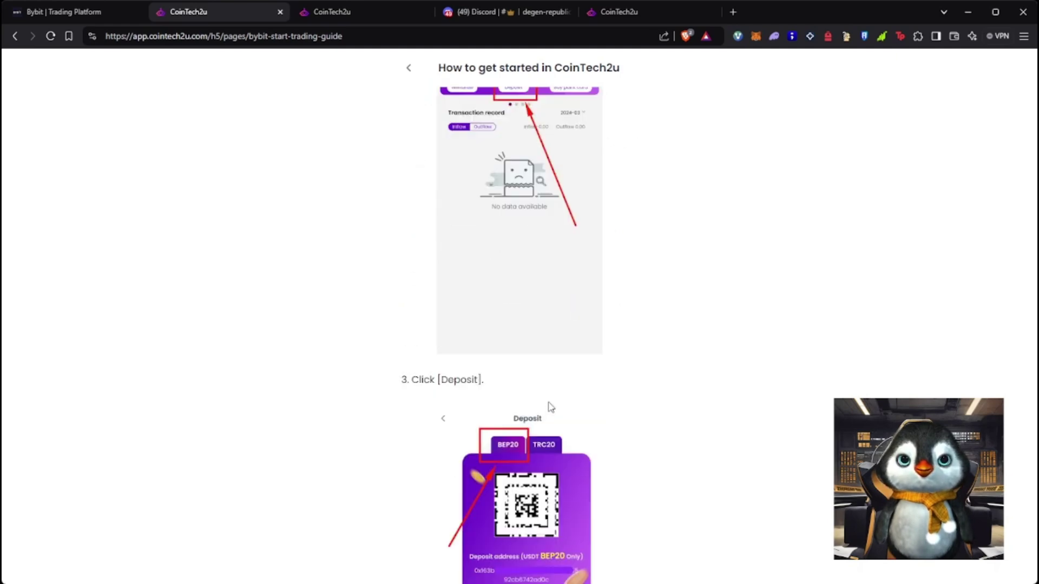
pyautogui.scroll(-20, 532, 438)
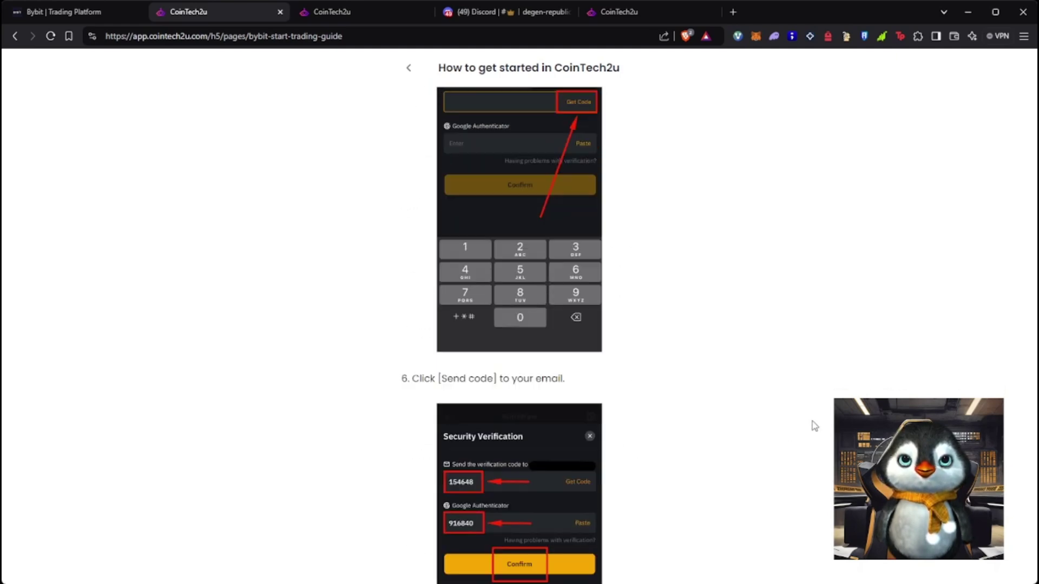
pyautogui.scroll(-20, 848, 394)
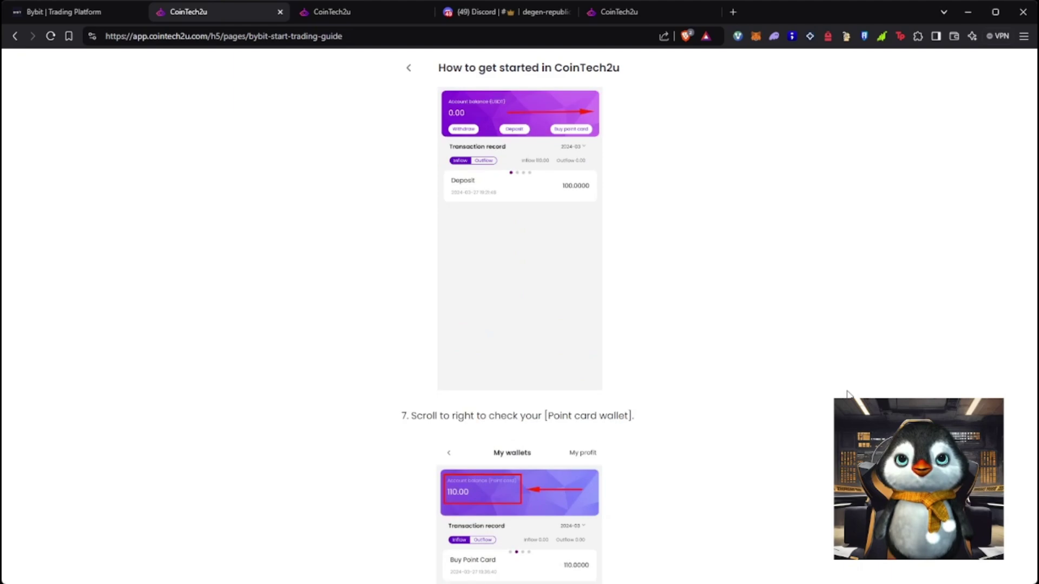
pyautogui.scroll(-20, 839, 393)
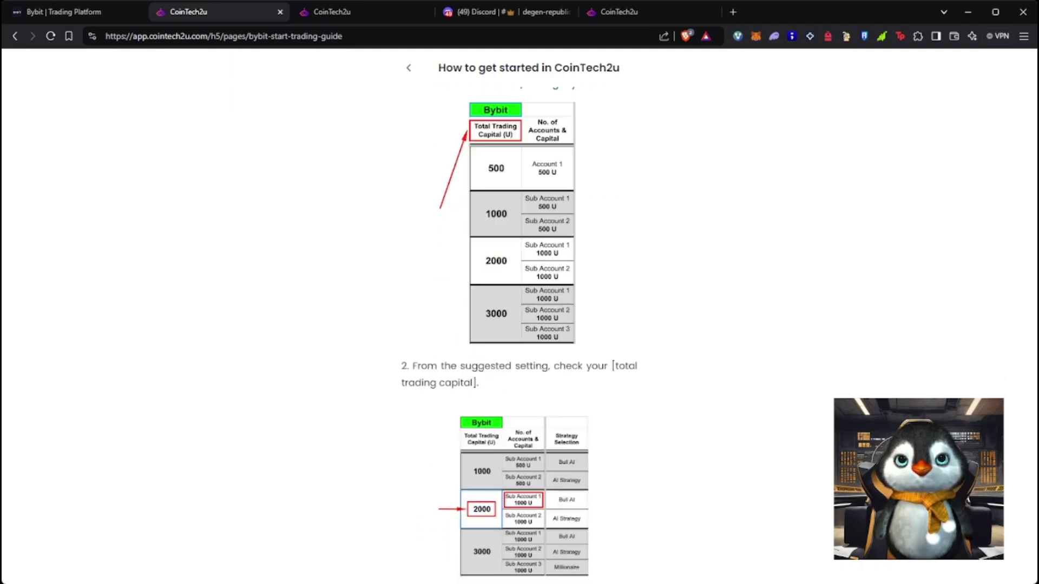
pyautogui.scroll(15, 840, 393)
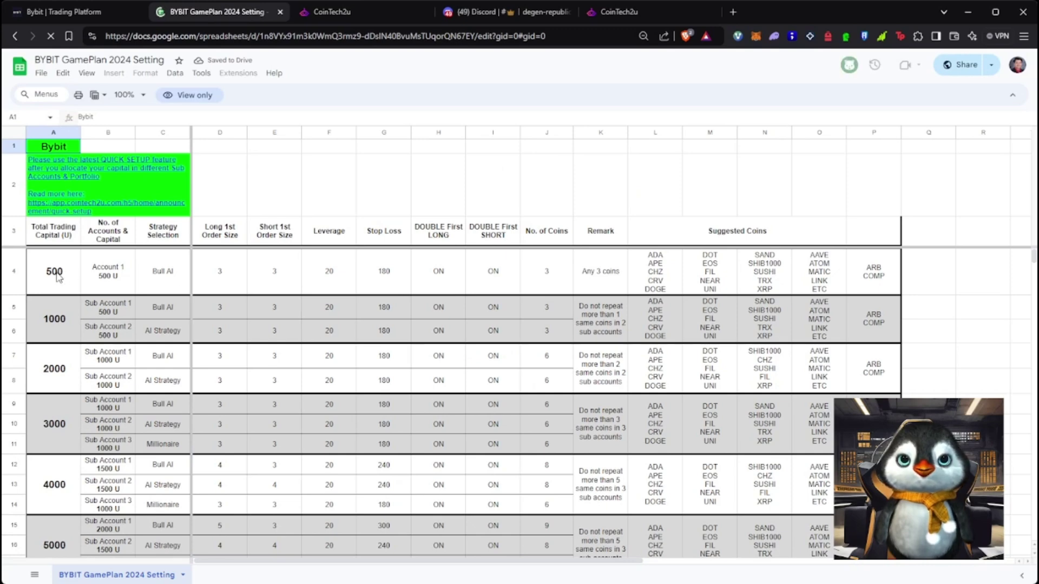
# Read the 500 U plan's account split and Bull AI strategy, then reopen the SOL/USDT bot settings
pyautogui.click(235, 306)
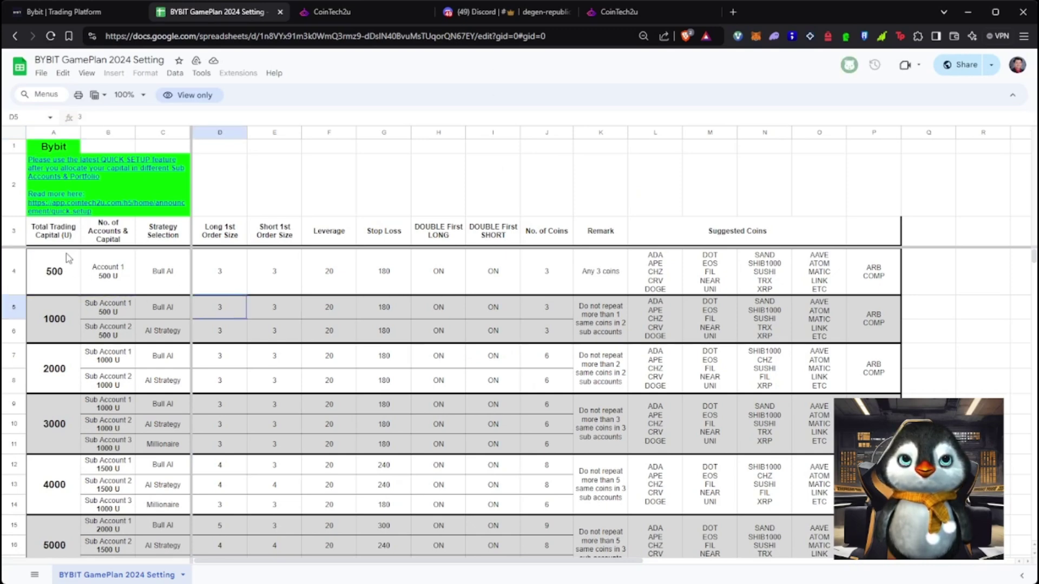
pyautogui.click(67, 258)
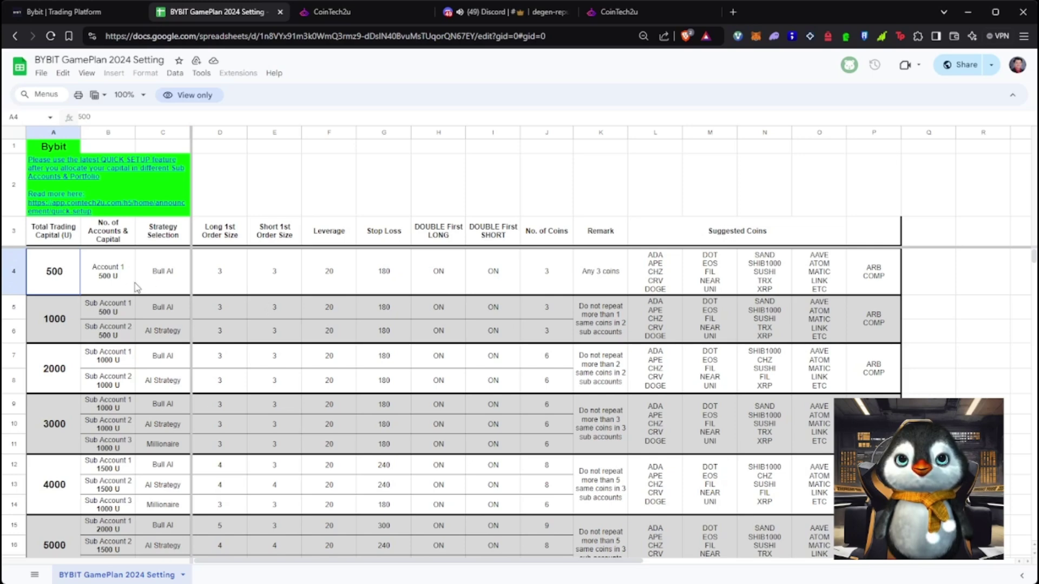
pyautogui.click(88, 269)
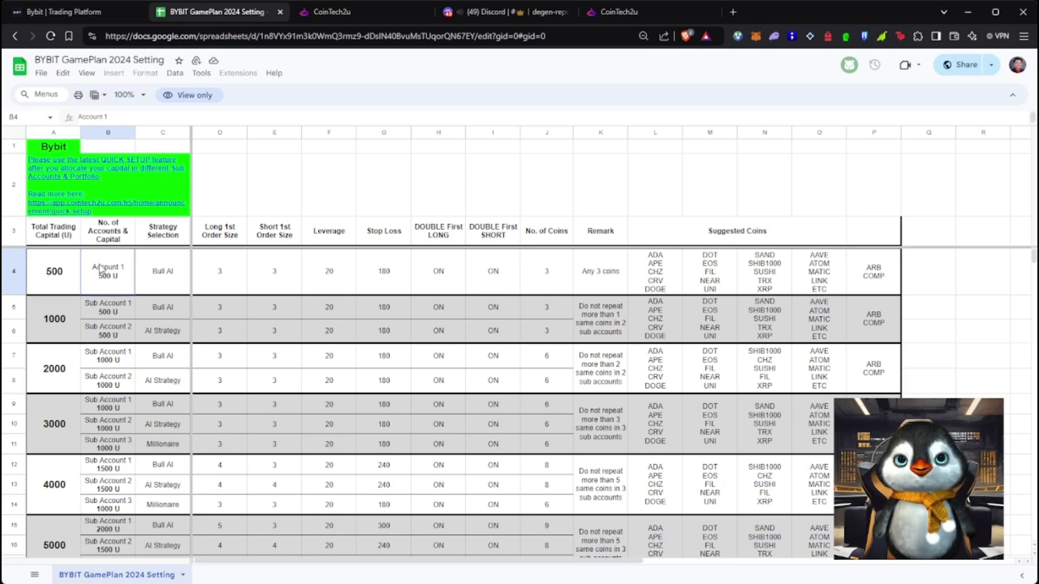
pyautogui.click(155, 282)
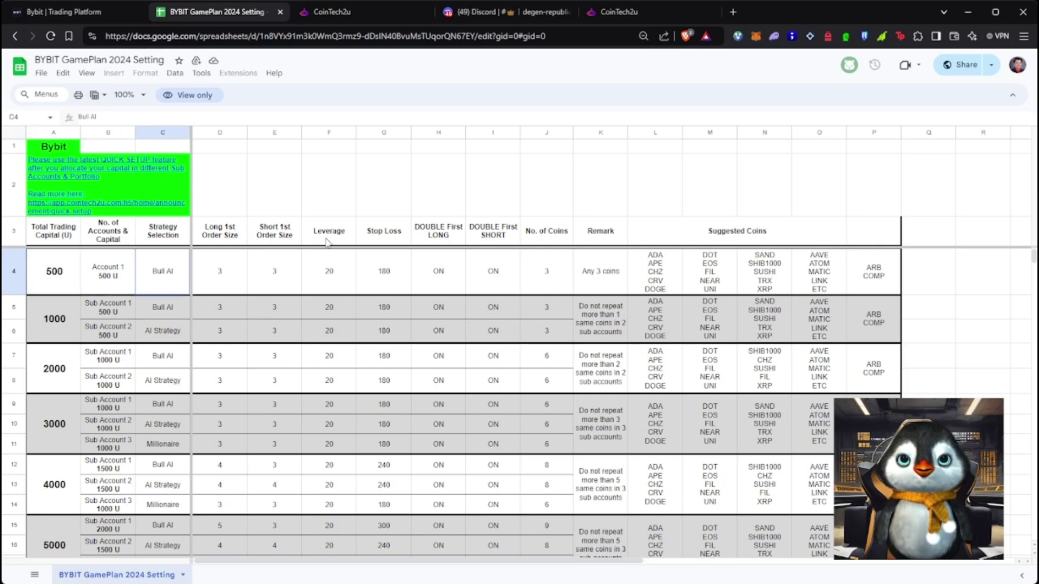
pyautogui.click(348, 11)
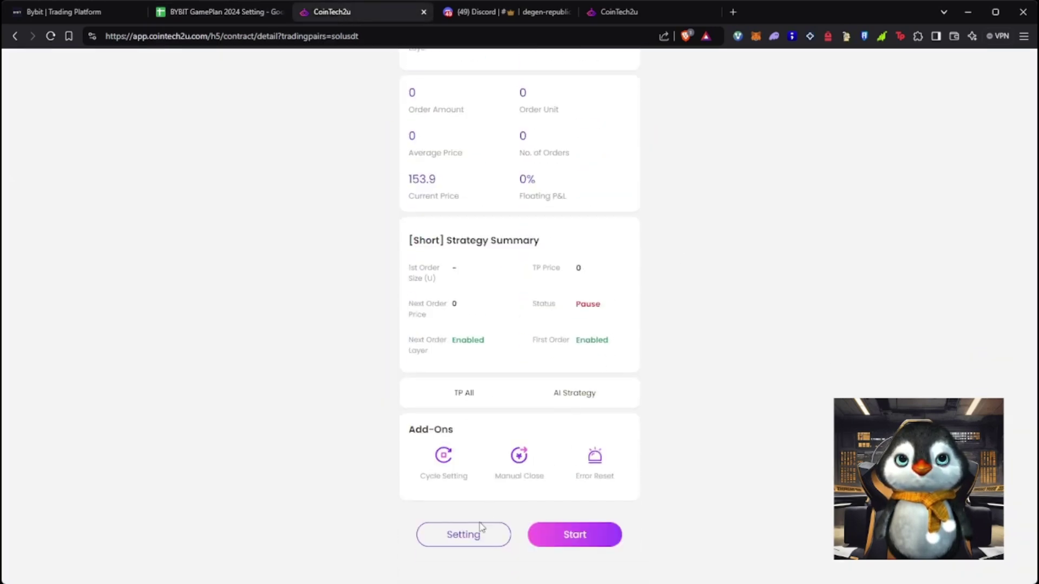
pyautogui.click(470, 534)
# Set the SOL/USDT bot's strategy type to Bull AI
pyautogui.click(606, 167)
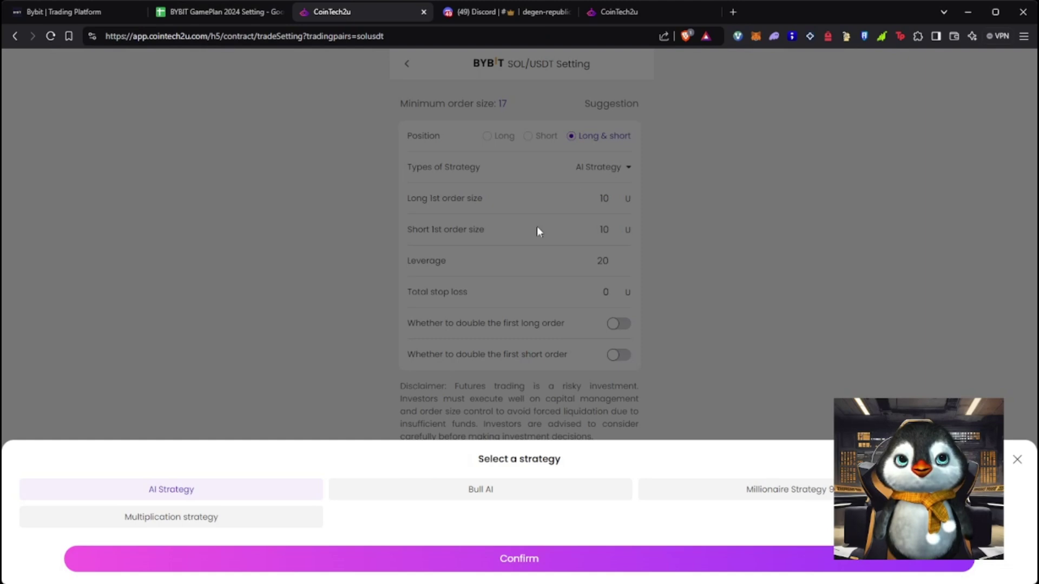
pyautogui.click(509, 559)
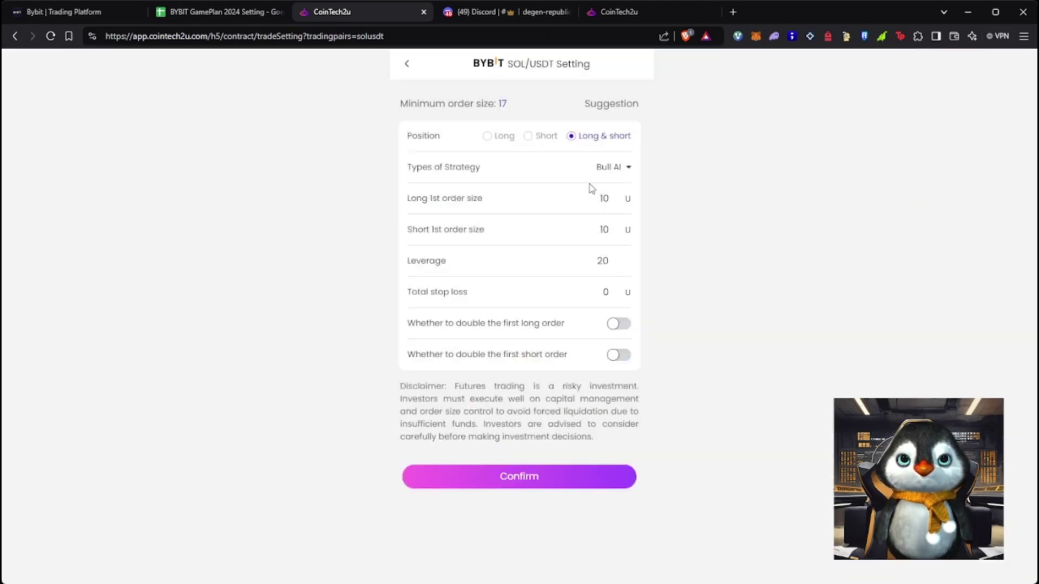
pyautogui.click(238, 12)
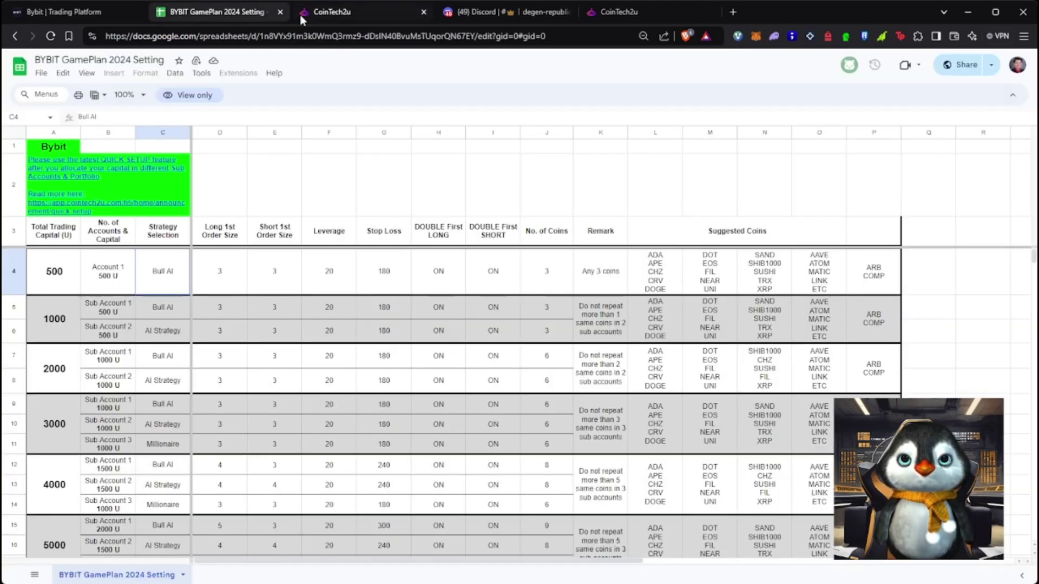
# Check the 500 U plan's long and short first order sizes and set the first order size to 3 U
pyautogui.click(221, 272)
pyautogui.click(275, 277)
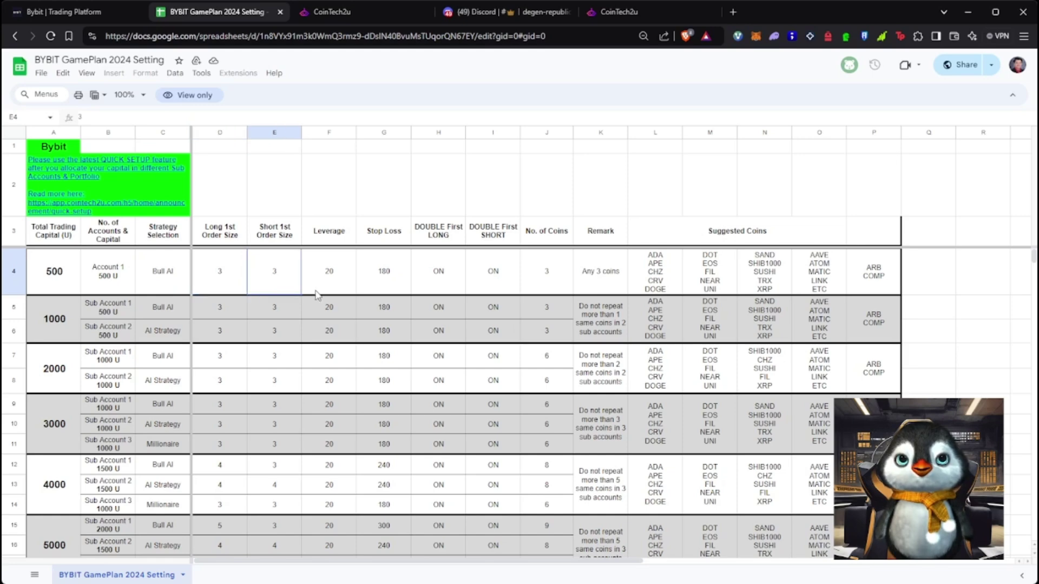
pyautogui.click(373, 14)
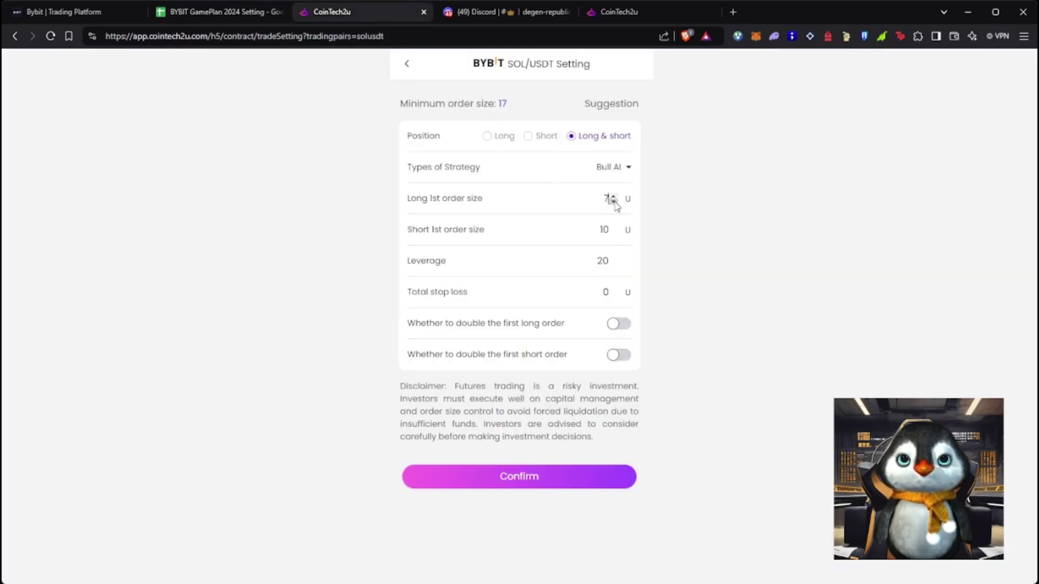
pyautogui.click(613, 233)
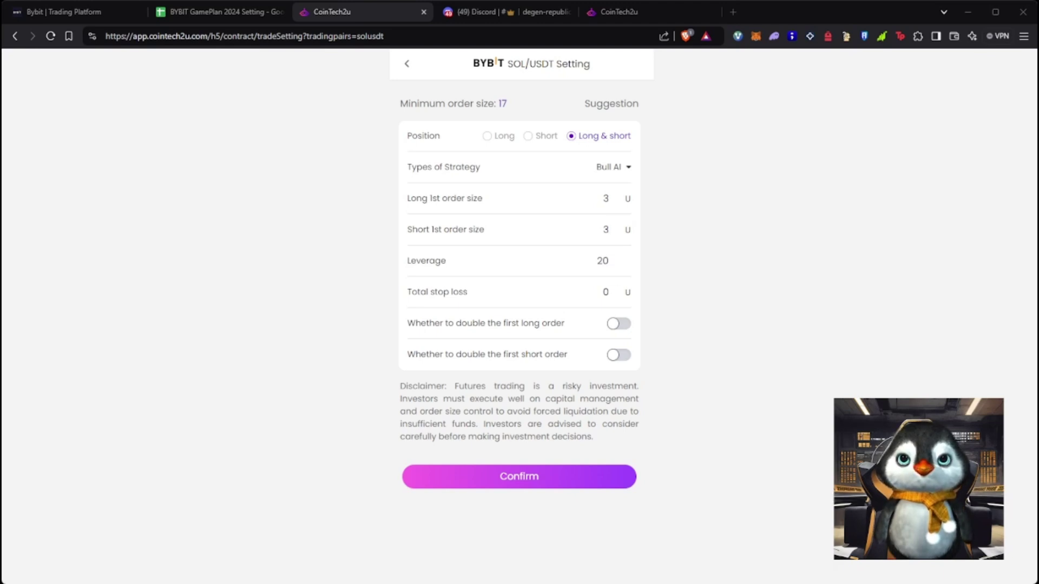
pyautogui.click(222, 12)
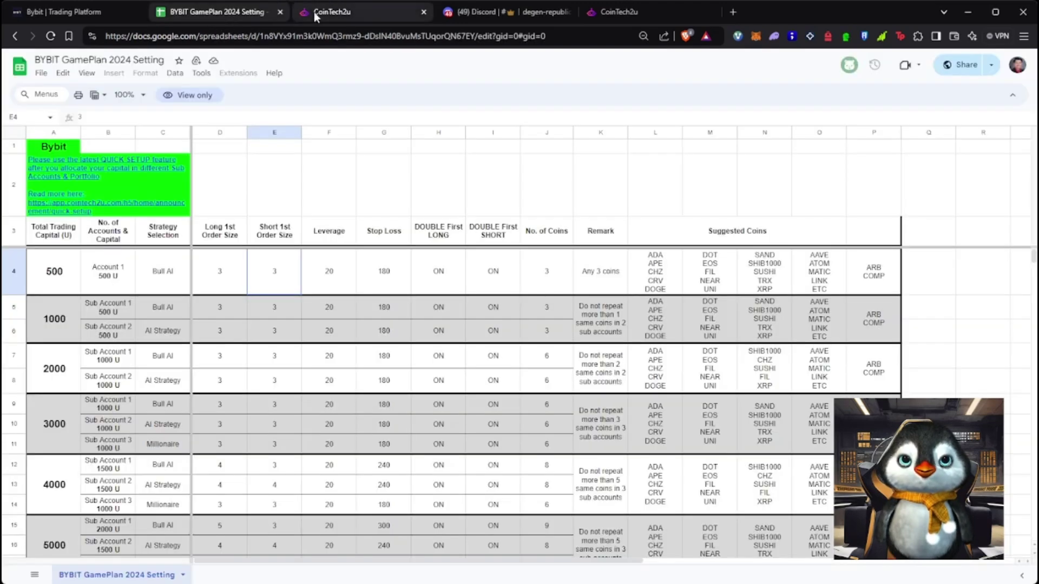
pyautogui.click(382, 14)
# Turn on doubling for both long and short first orders and set the first order sizes to 17 U
pyautogui.click(619, 354)
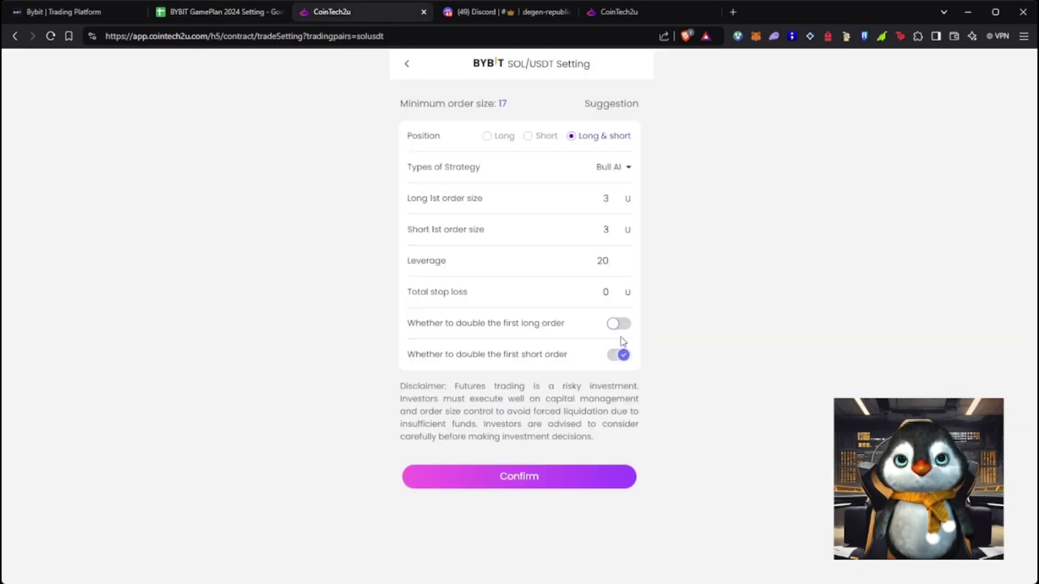
pyautogui.click(618, 323)
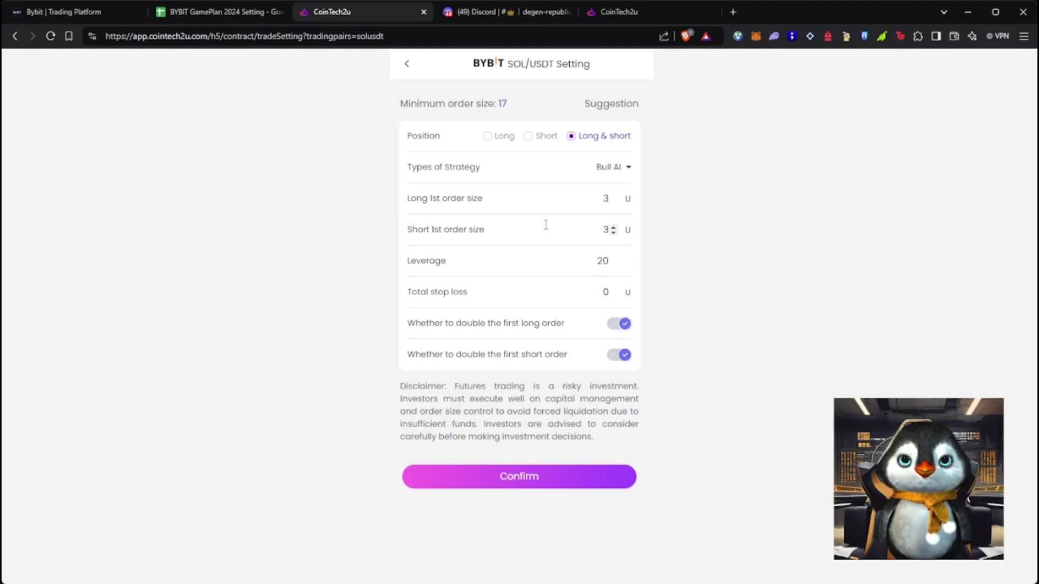
pyautogui.click(605, 487)
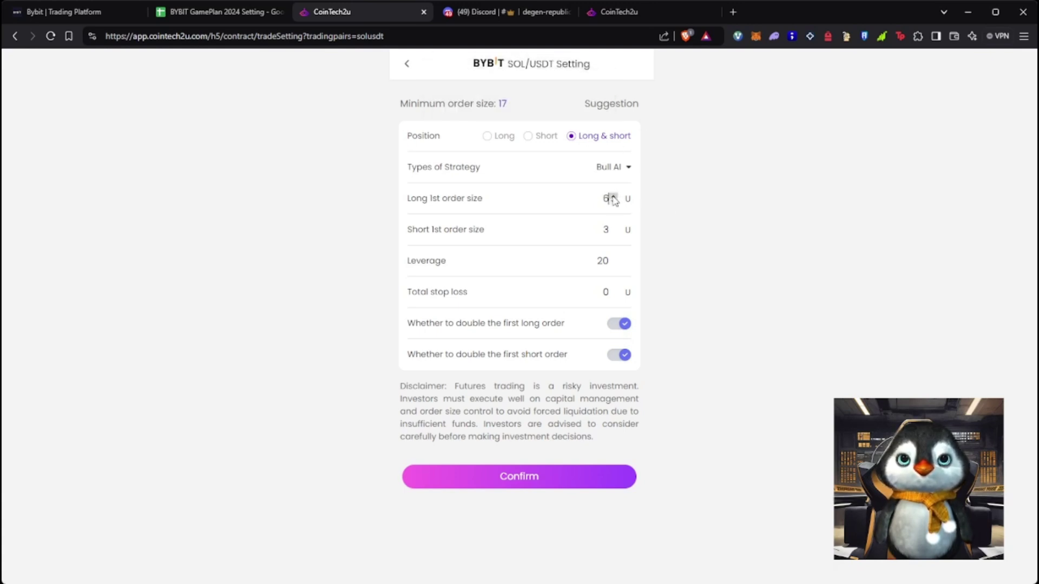
pyautogui.moveTo(605, 197); pyautogui.dragTo(629, 231)
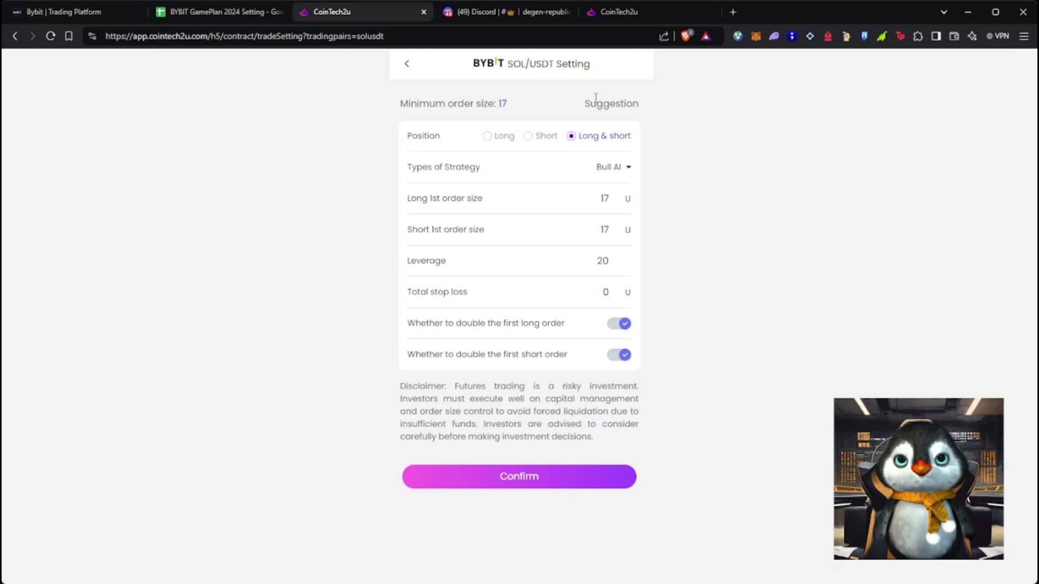
# Reselect Bull AI as the strategy type and check the 17 U minimum order size
pyautogui.click(627, 169)
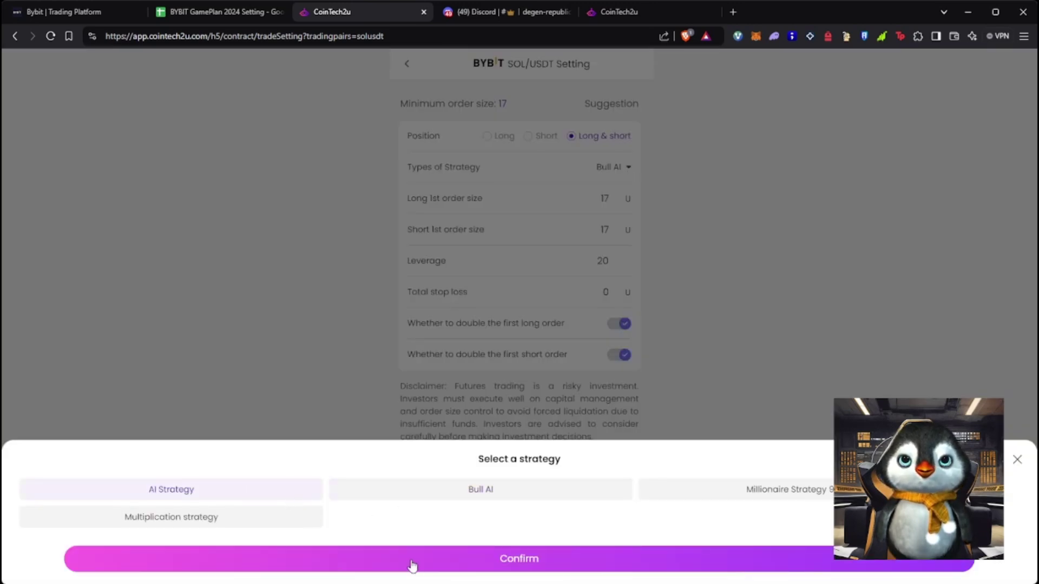
pyautogui.click(409, 562)
pyautogui.click(606, 167)
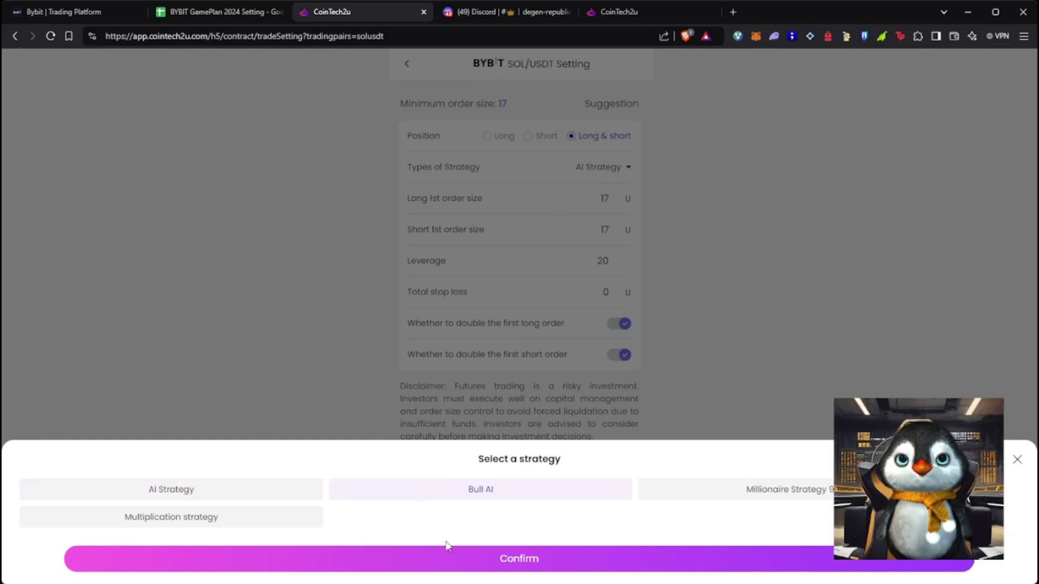
pyautogui.click(454, 557)
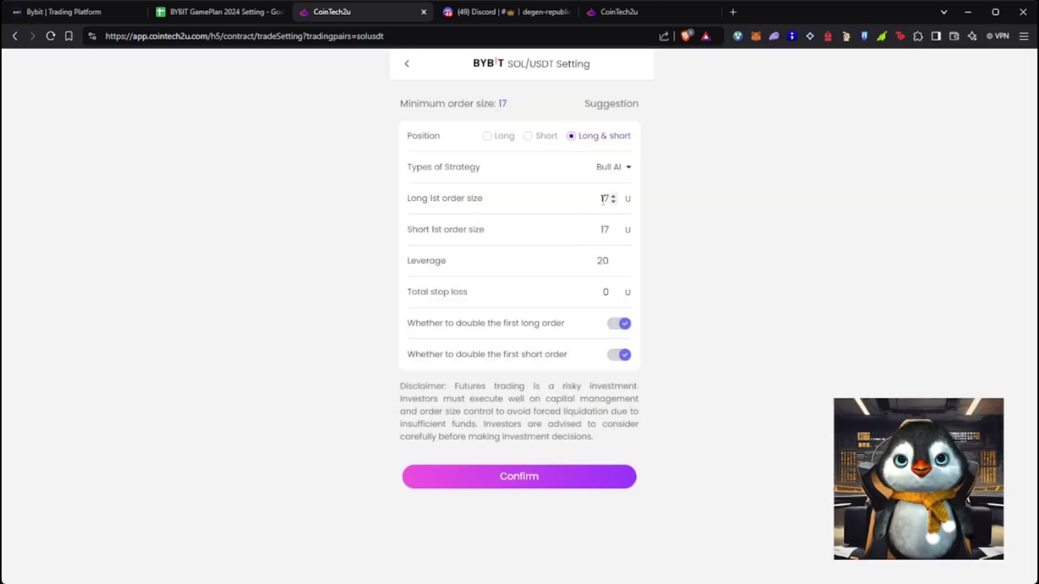
pyautogui.moveTo(502, 105); pyautogui.dragTo(496, 140)
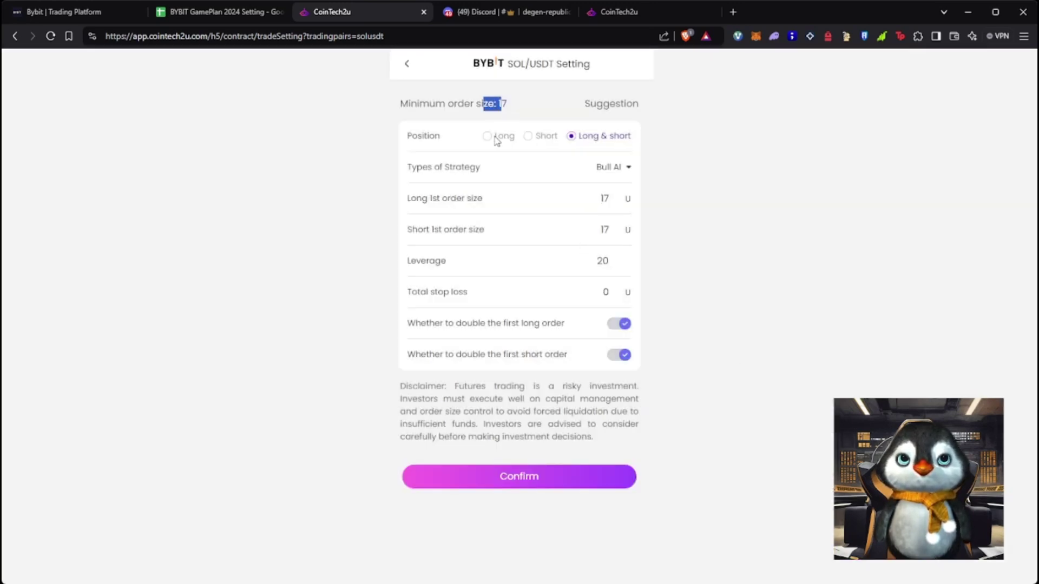
pyautogui.click(728, 242)
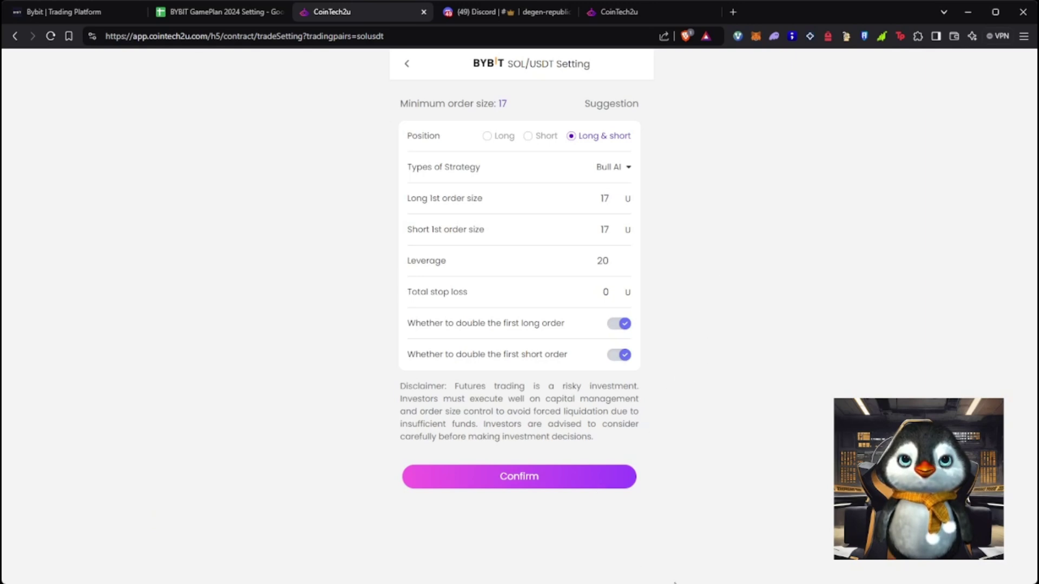
# Start the SOL/USDT bot and confirm the start
pyautogui.scroll(-4, 638, 470)
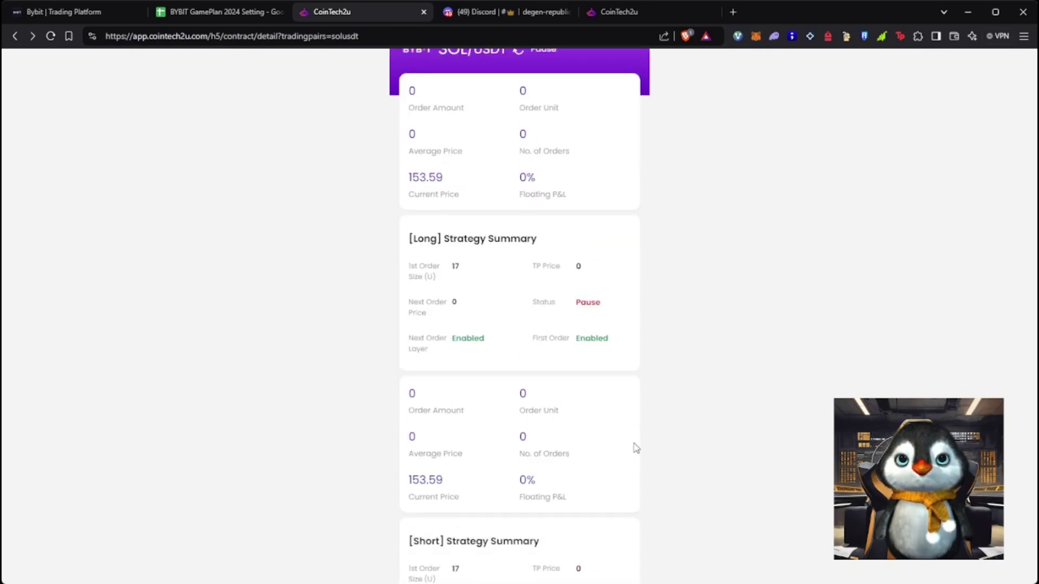
pyautogui.scroll(-2, 638, 462)
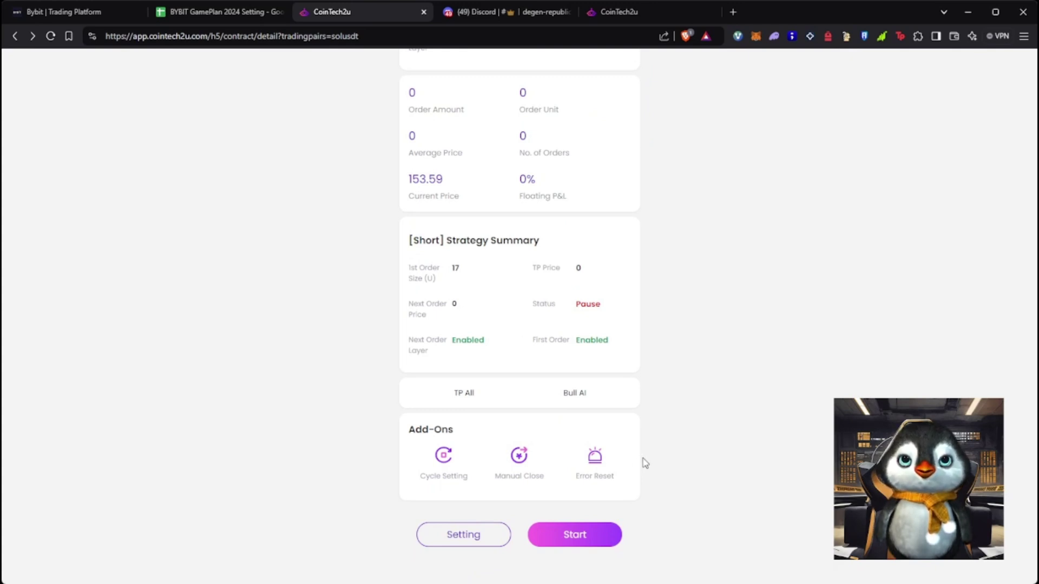
pyautogui.scroll(6, 644, 459)
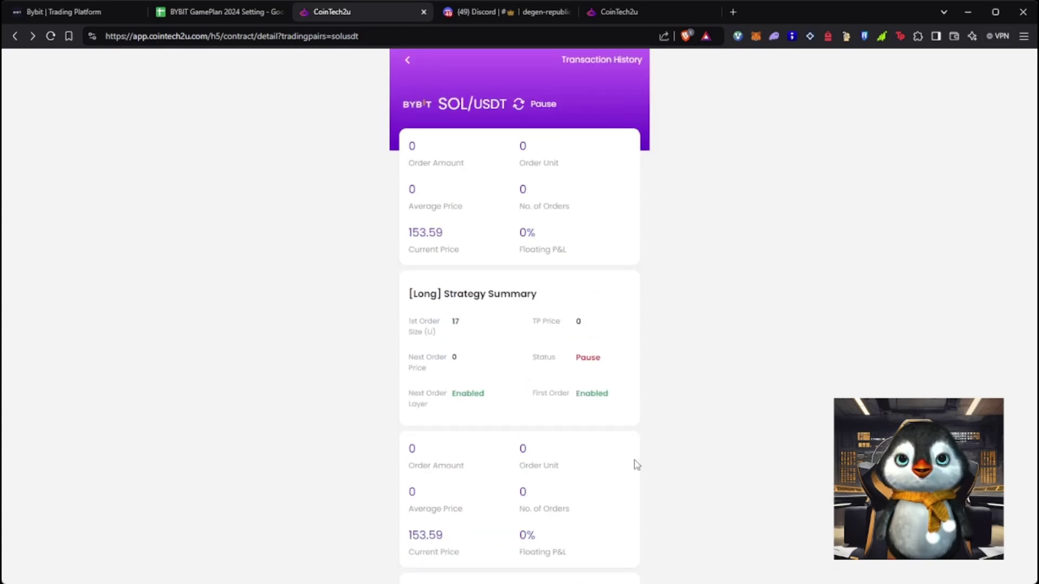
pyautogui.scroll(-6, 637, 464)
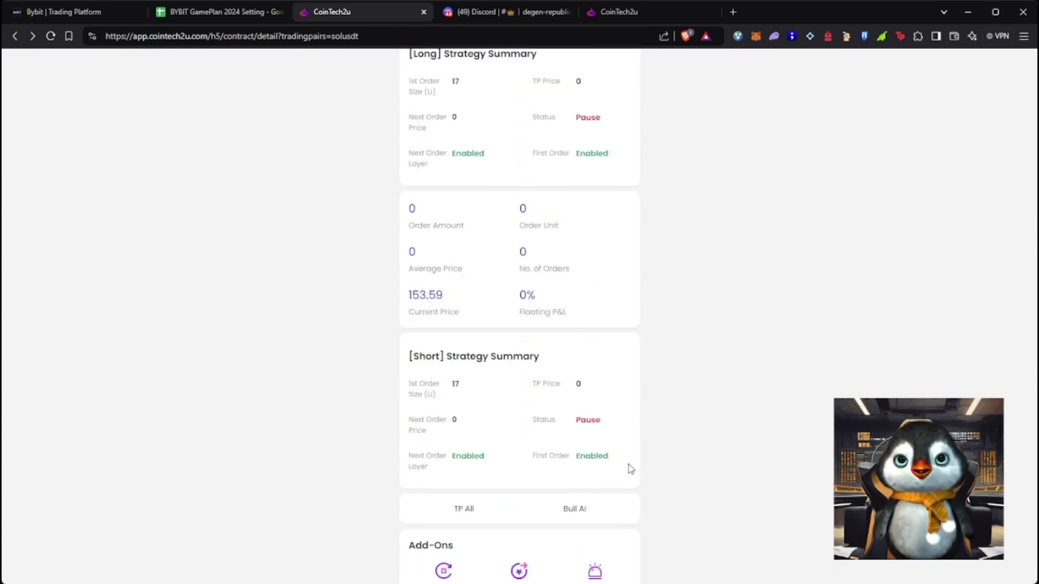
pyautogui.scroll(3, 652, 480)
pyautogui.scroll(3, 654, 476)
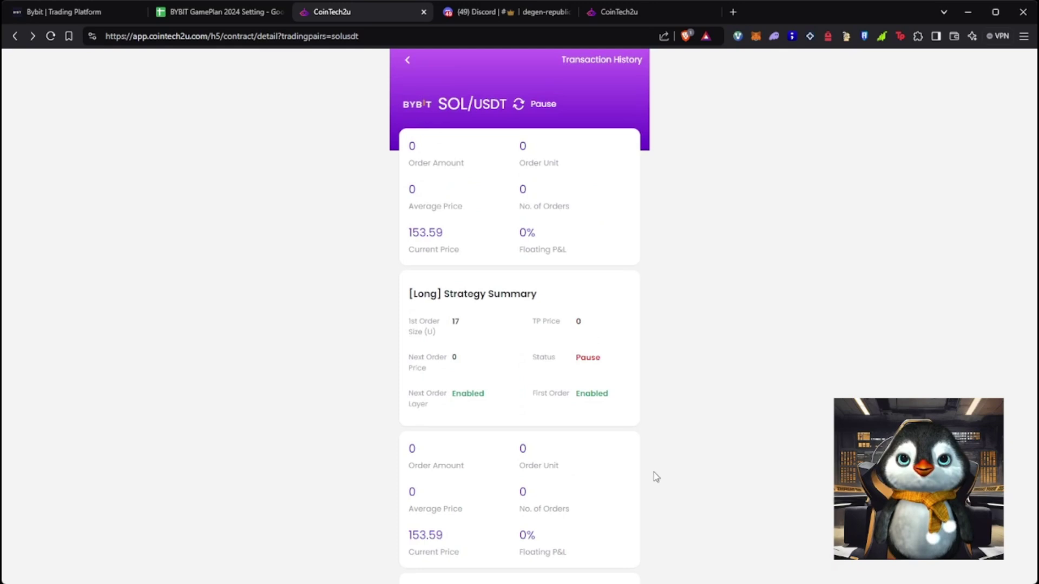
pyautogui.scroll(-6, 654, 476)
pyautogui.click(591, 541)
pyautogui.click(567, 333)
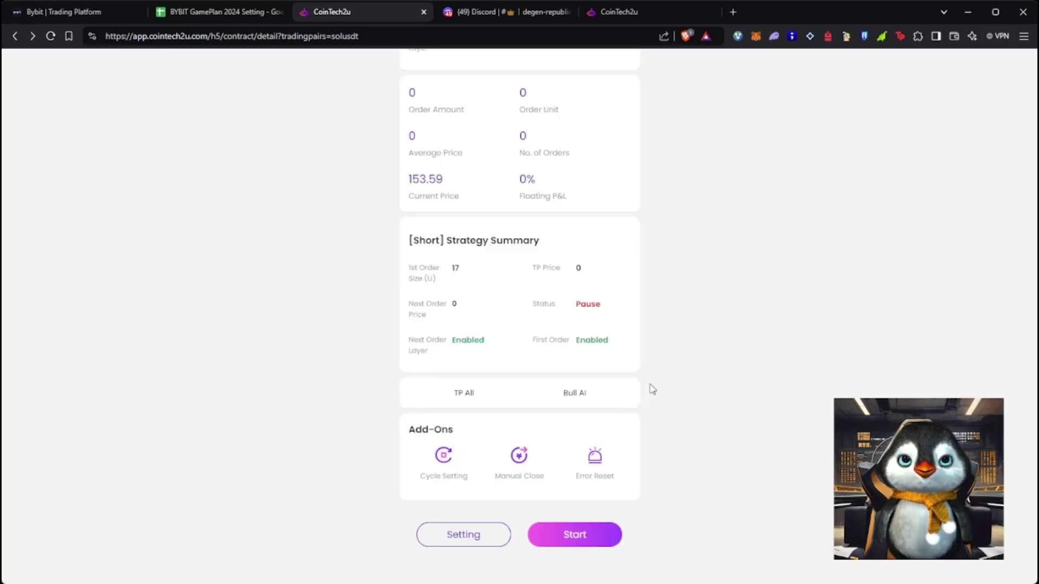
# Verify both strategies show Running, then return to the Futures overview
pyautogui.scroll(2, 746, 435)
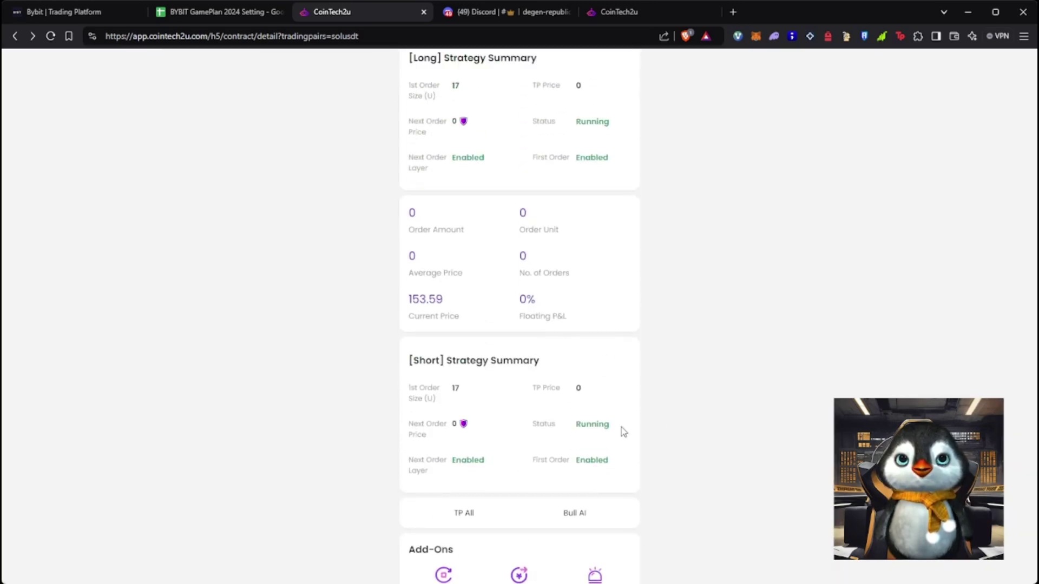
pyautogui.moveTo(623, 431); pyautogui.dragTo(583, 460)
pyautogui.moveTo(511, 468); pyautogui.dragTo(408, 458)
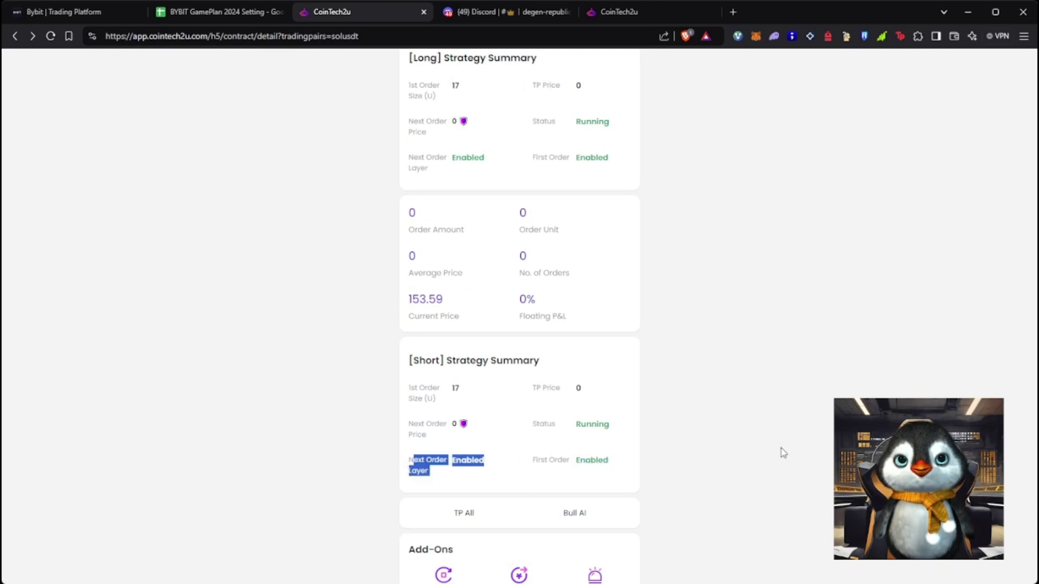
pyautogui.scroll(4, 784, 444)
pyautogui.moveTo(565, 366); pyautogui.dragTo(675, 379)
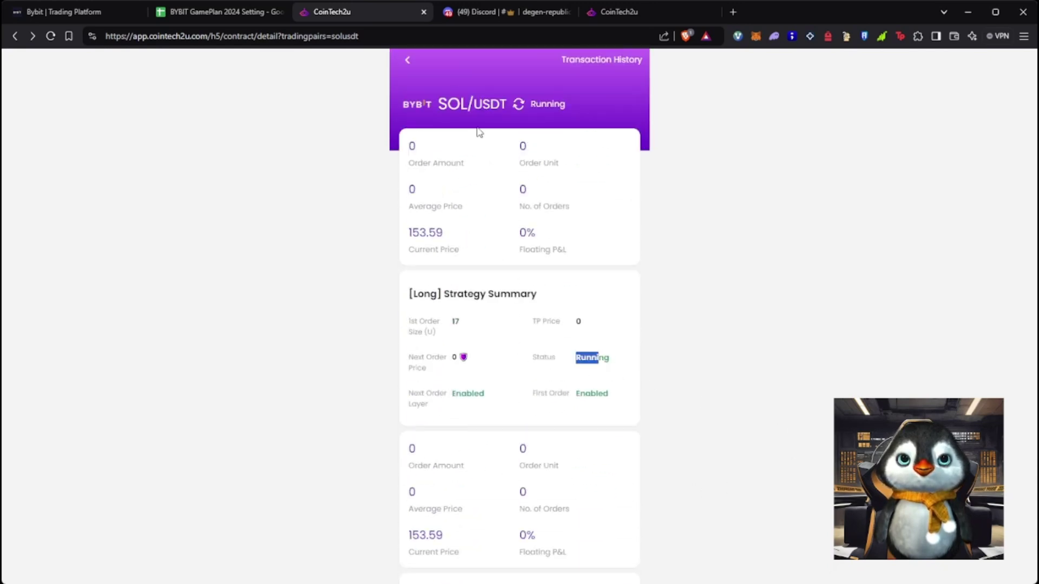
pyautogui.click(408, 59)
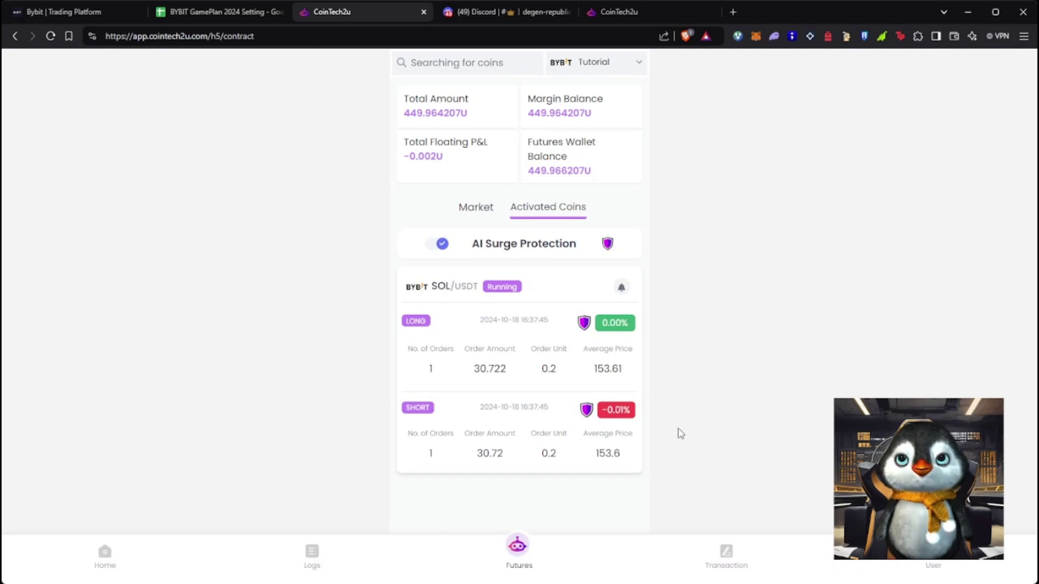
pyautogui.click(106, 14)
# Go from the Derivatives Portal to Bybit's derivatives trading page, dismissing the guide tip
pyautogui.moveTo(354, 65)
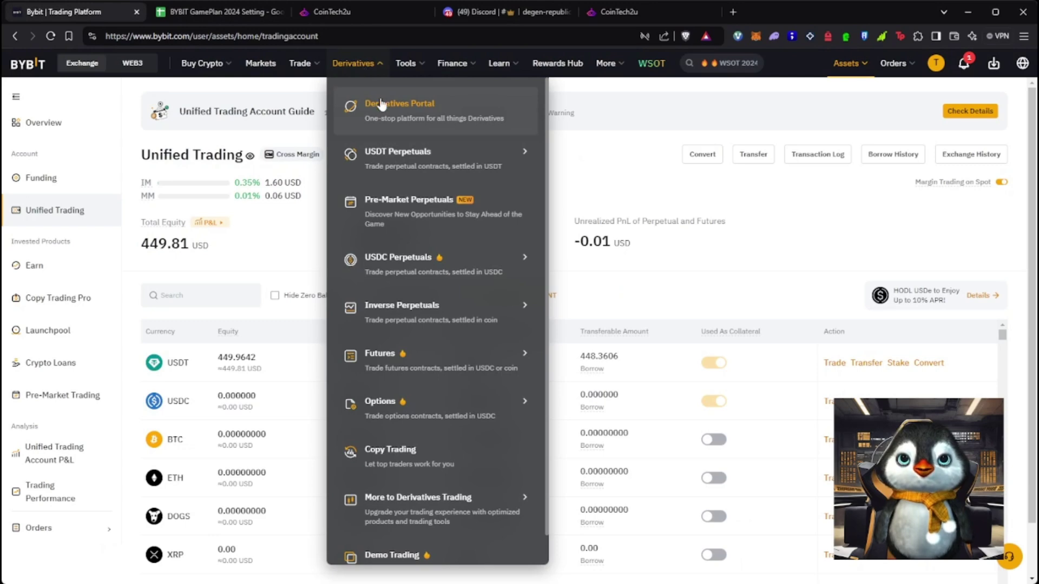
pyautogui.click(379, 105)
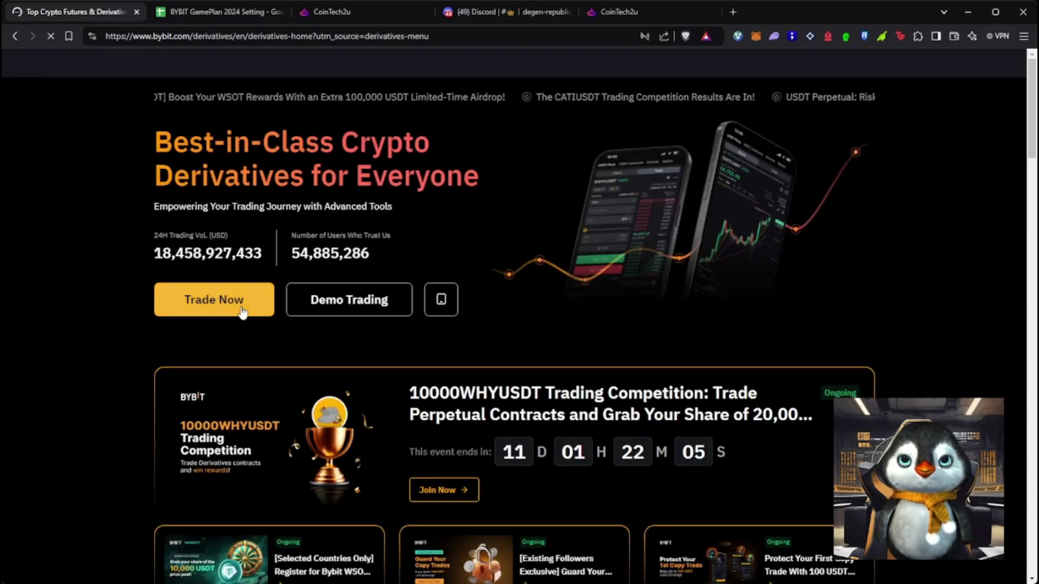
pyautogui.click(241, 310)
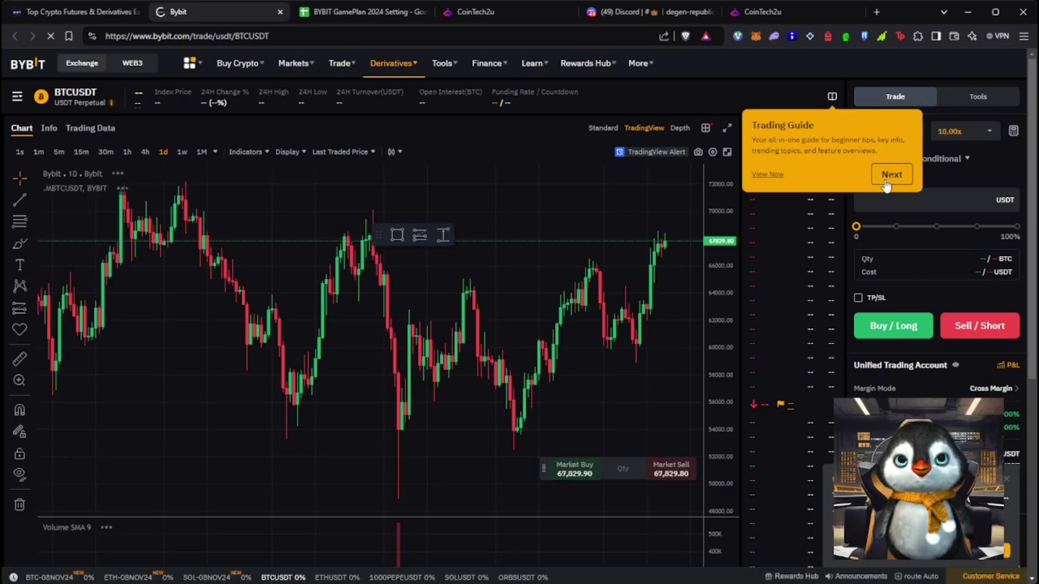
pyautogui.click(890, 172)
pyautogui.scroll(-5, 836, 559)
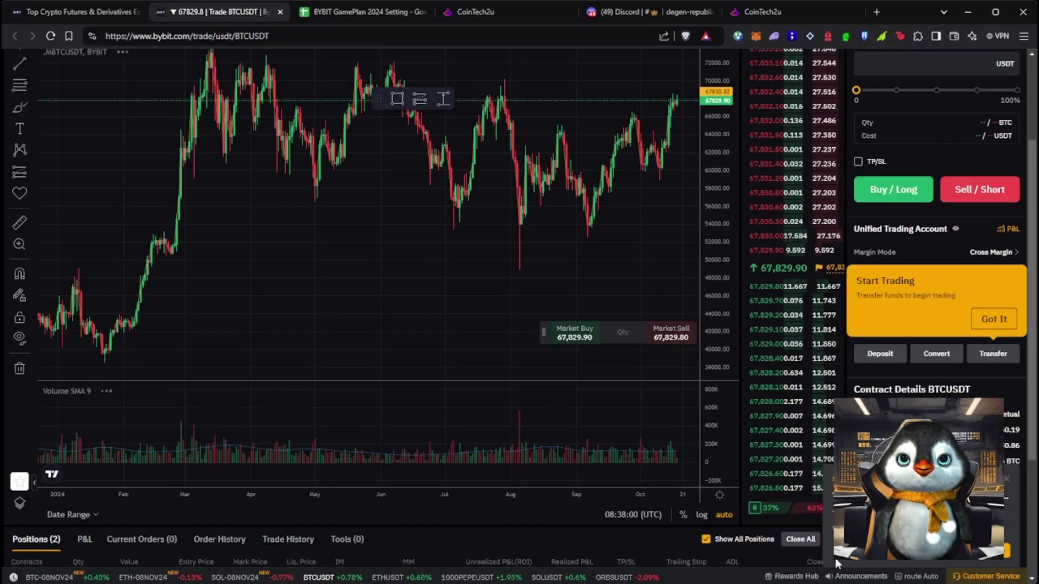
pyautogui.scroll(5, 790, 493)
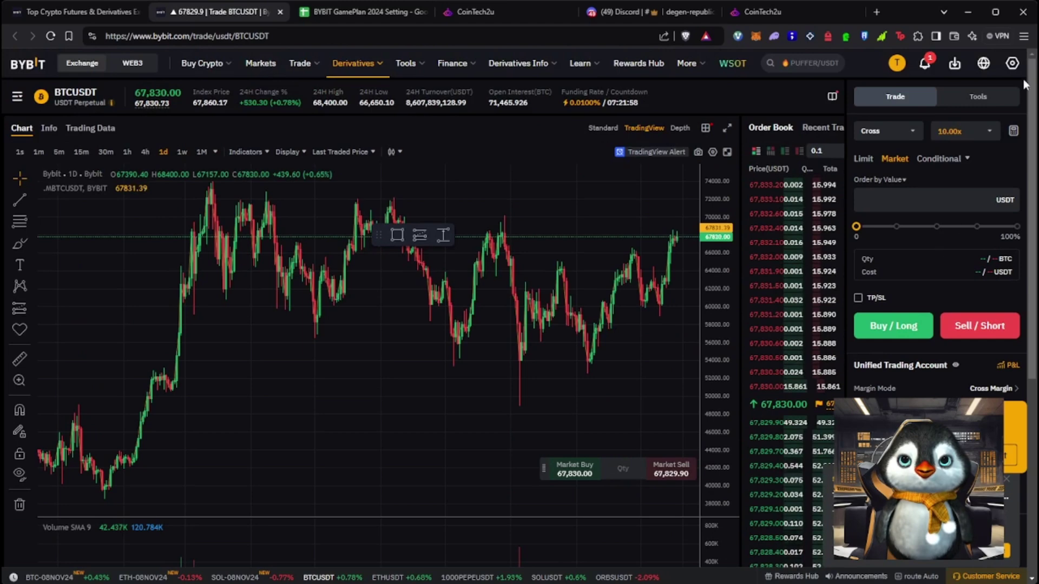
# In Preferences, set Position Mode to Hedge Mode for all USDT pairs, confirm, and verify
pyautogui.click(1013, 63)
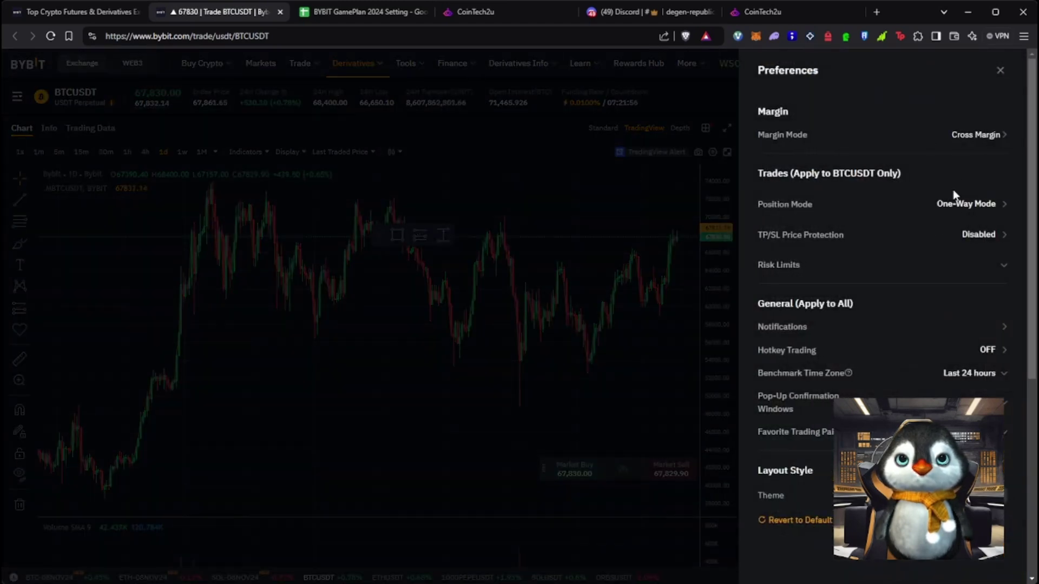
pyautogui.click(950, 207)
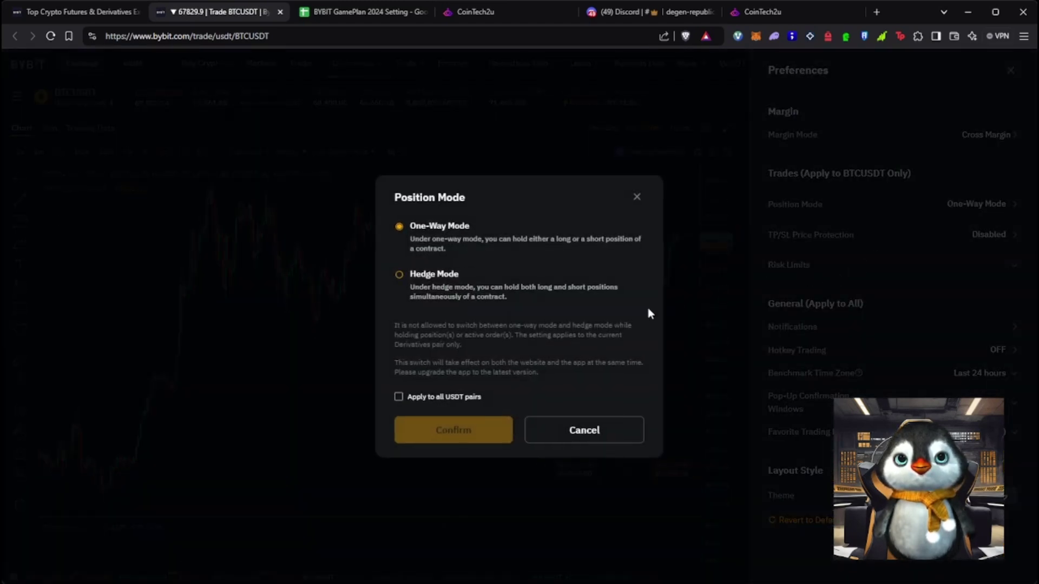
pyautogui.click(400, 275)
pyautogui.click(464, 435)
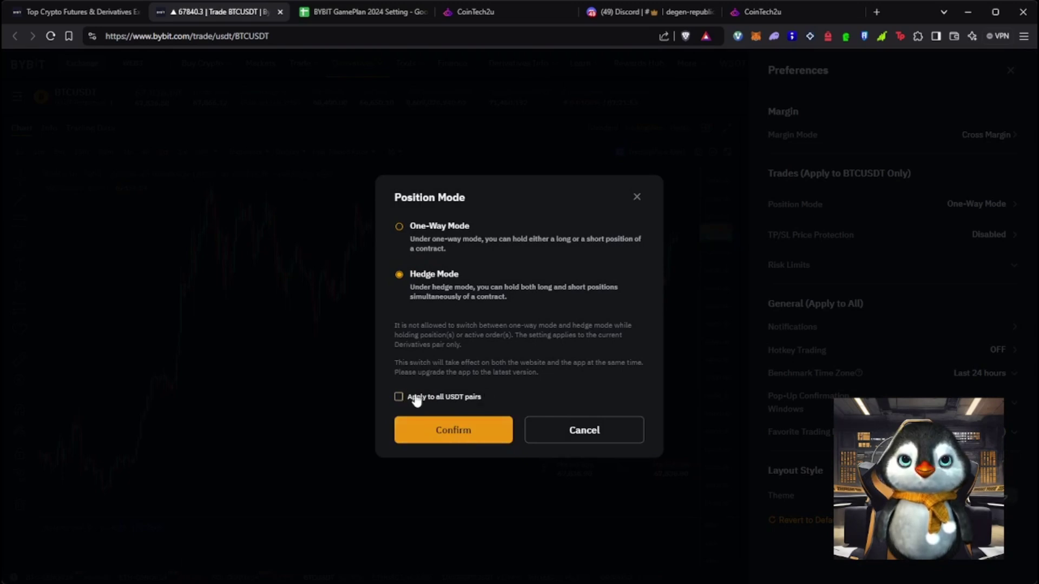
pyautogui.click(435, 399)
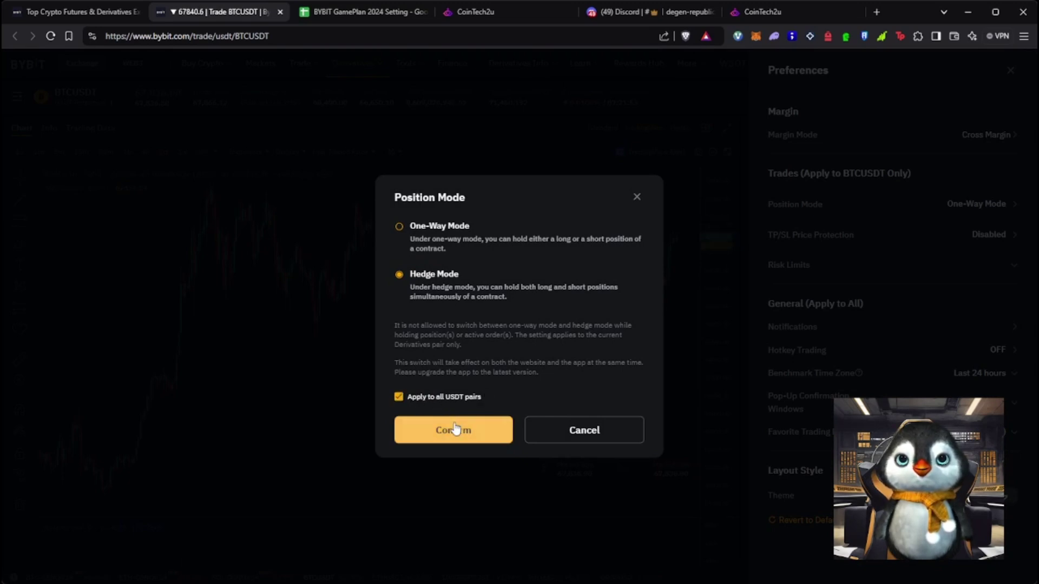
pyautogui.click(455, 429)
pyautogui.click(473, 353)
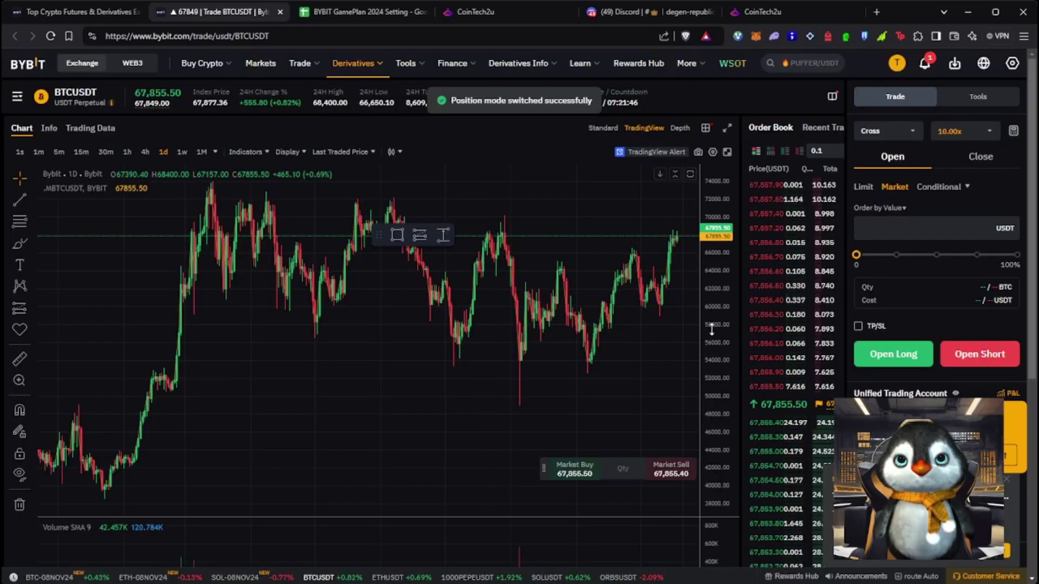
pyautogui.click(1011, 63)
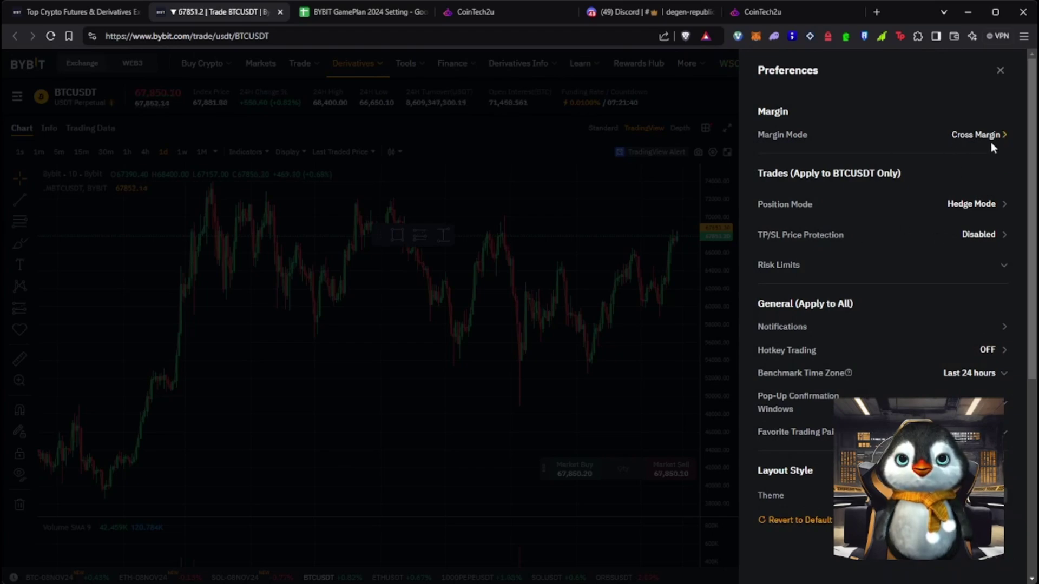
pyautogui.click(1000, 70)
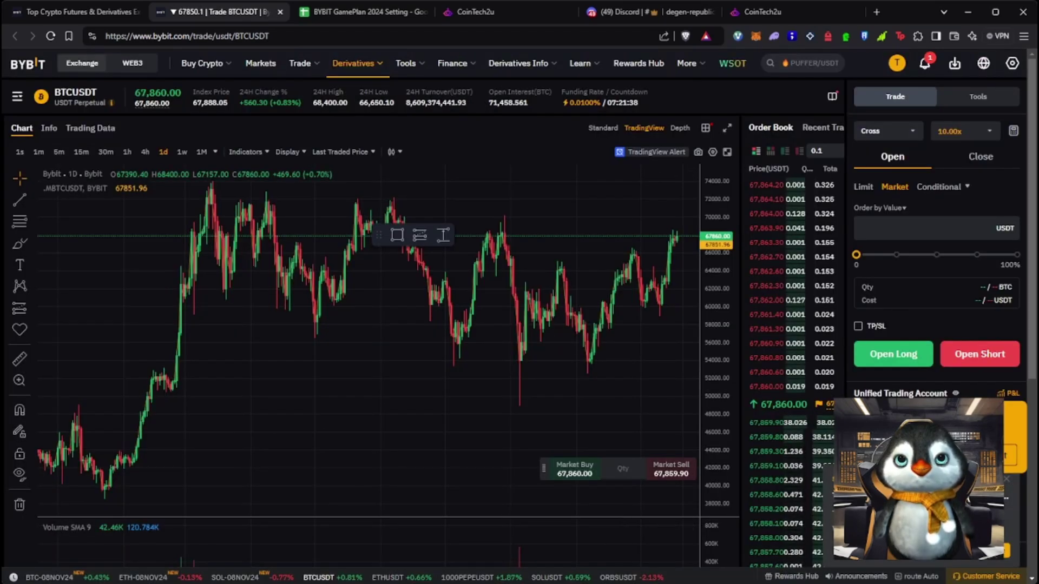
# Search 'SOL' to switch to the SOLUSDT perpetual and scroll to its two 0.2 SOL positions
pyautogui.scroll(-5, 447, 499)
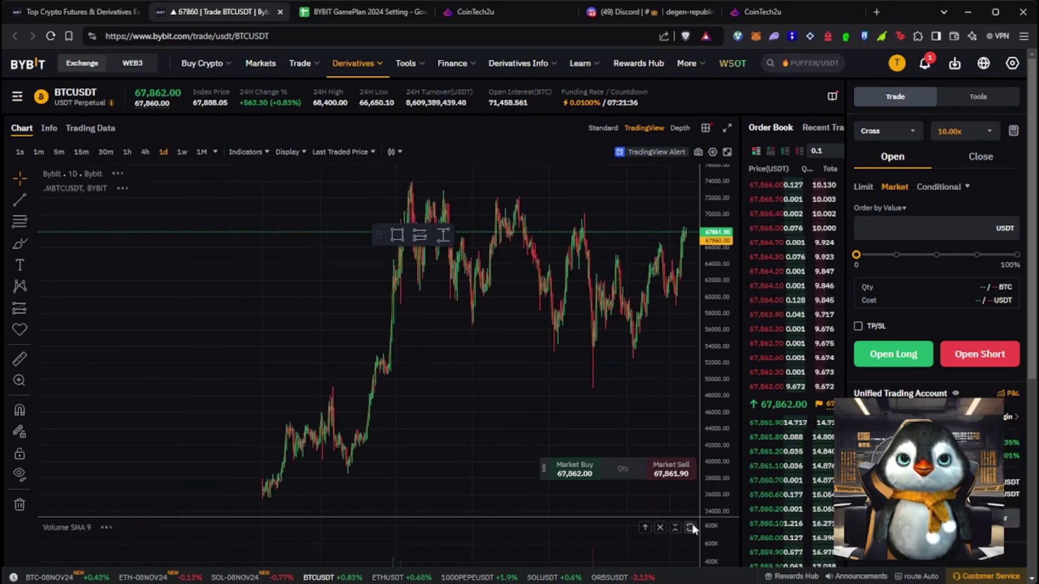
pyautogui.scroll(-5, 736, 518)
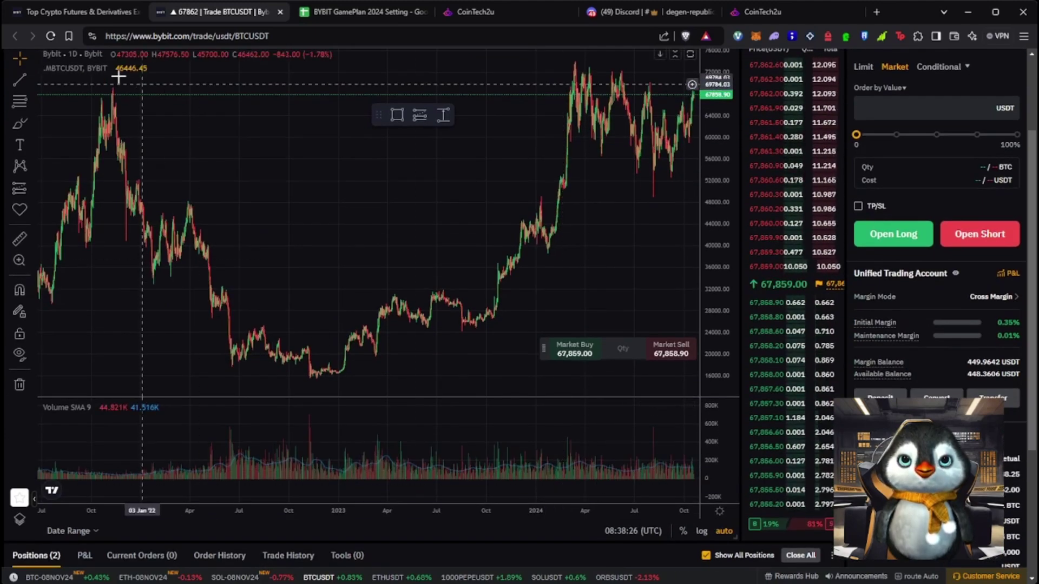
pyautogui.scroll(3, 497, 574)
pyautogui.click(76, 94)
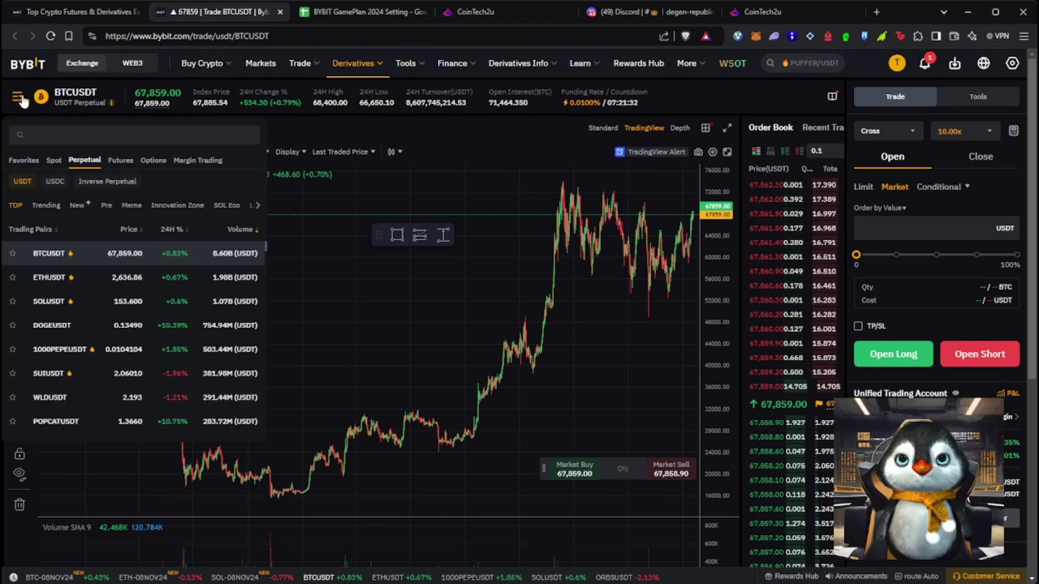
pyautogui.write('SOL')
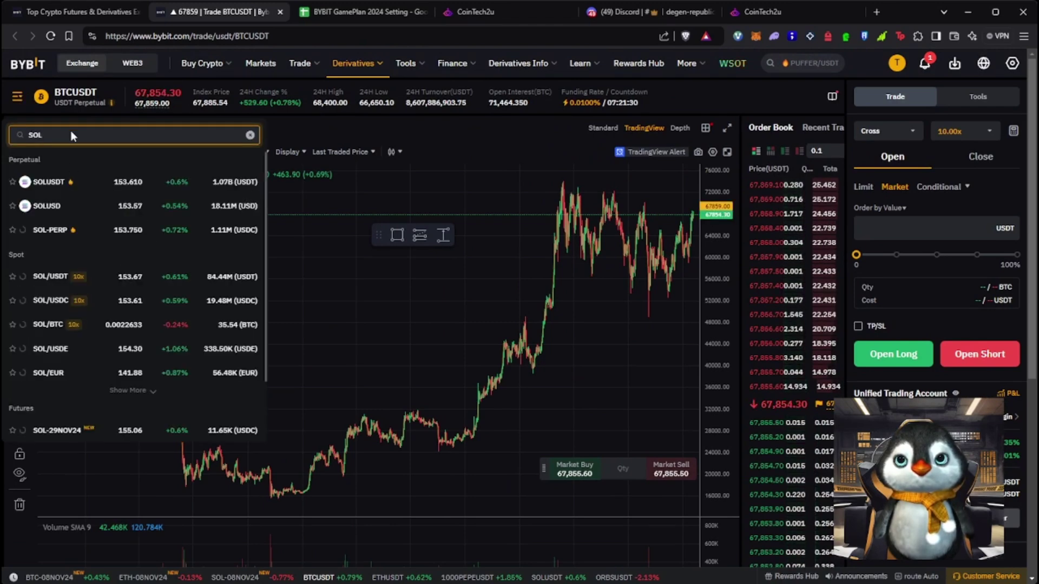
pyautogui.click(67, 184)
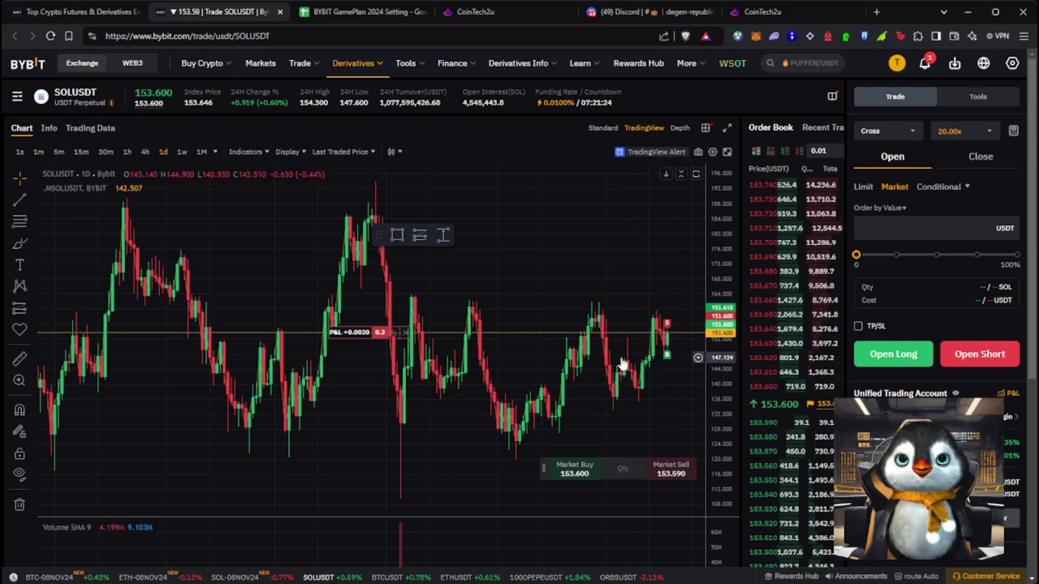
pyautogui.scroll(-6, 785, 492)
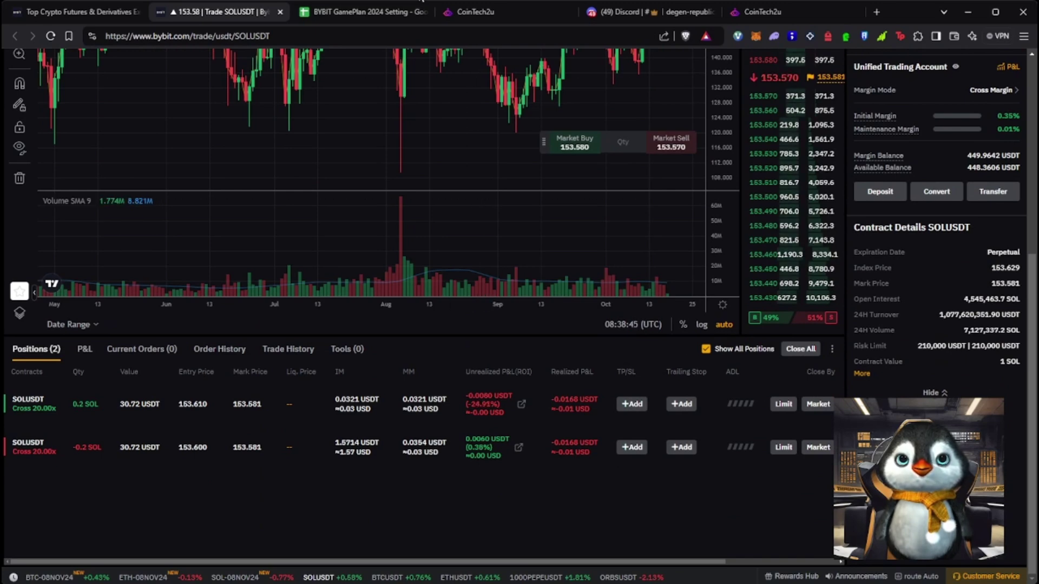
# Open the BYBIT GamePlan 2024 Setting sheet and step through the 500 U row's suggested coins
pyautogui.click(501, 8)
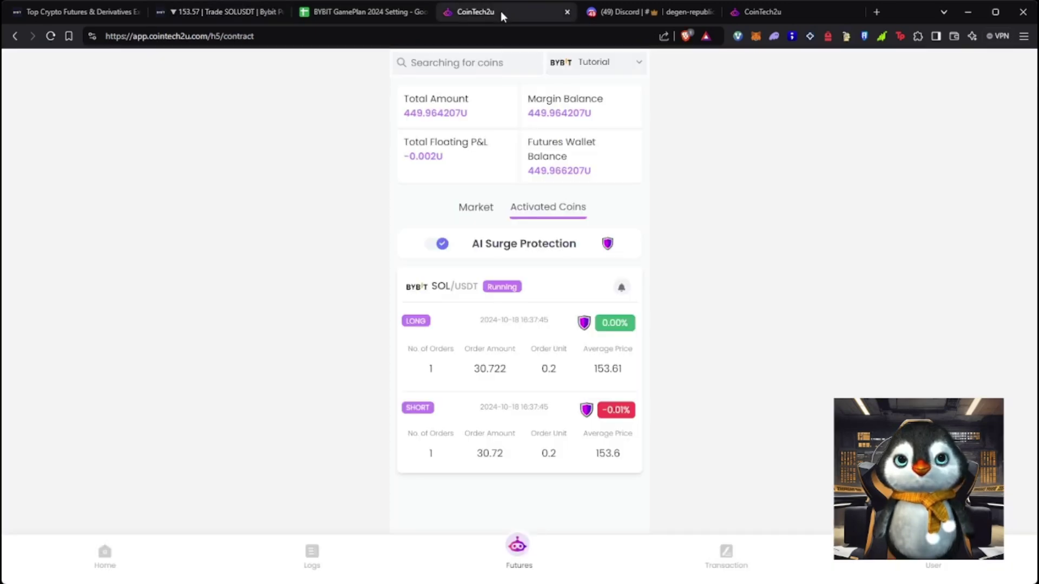
pyautogui.click(363, 12)
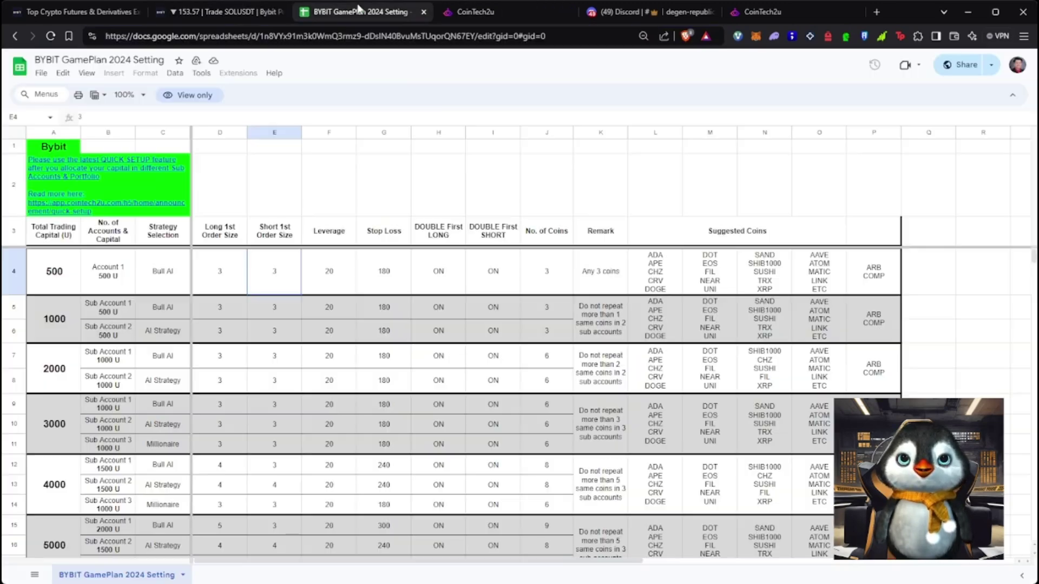
pyautogui.click(621, 259)
pyautogui.click(669, 270)
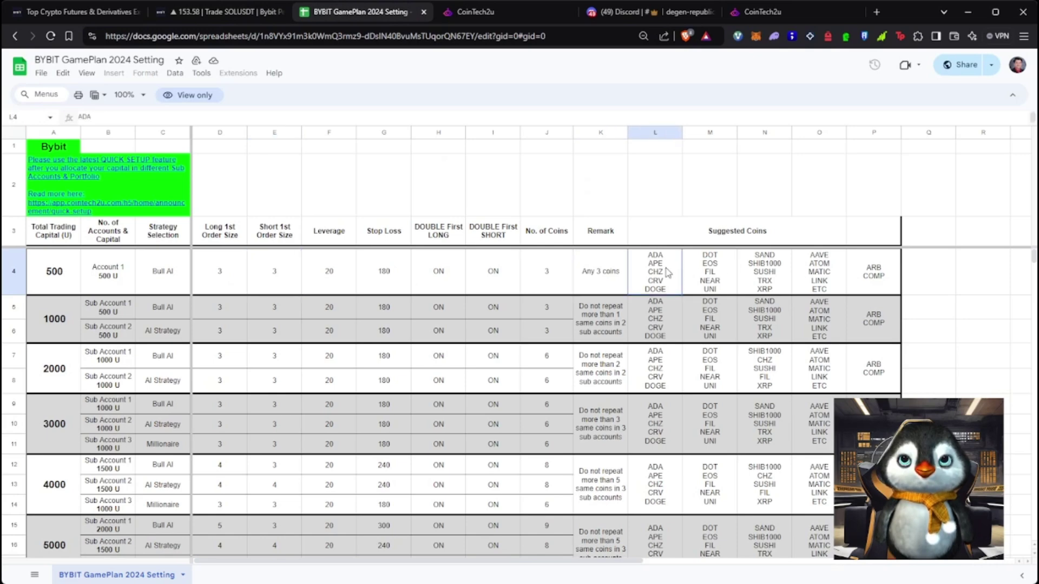
pyautogui.click(719, 268)
pyautogui.click(783, 271)
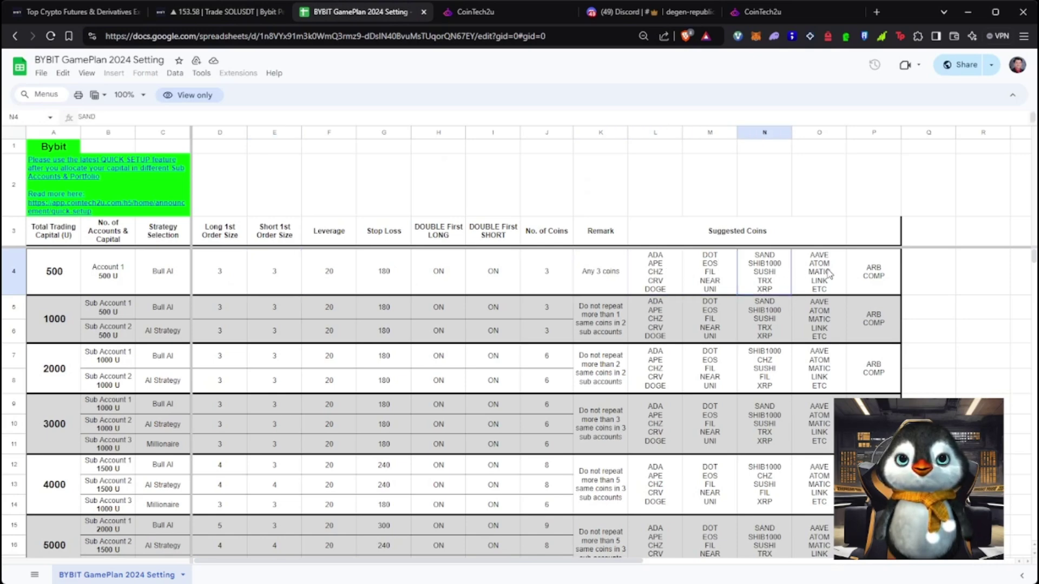
pyautogui.click(831, 275)
# Select the suggested coins L4:P4 and check the 500 U coin count in J4
pyautogui.moveTo(895, 277); pyautogui.dragTo(578, 274)
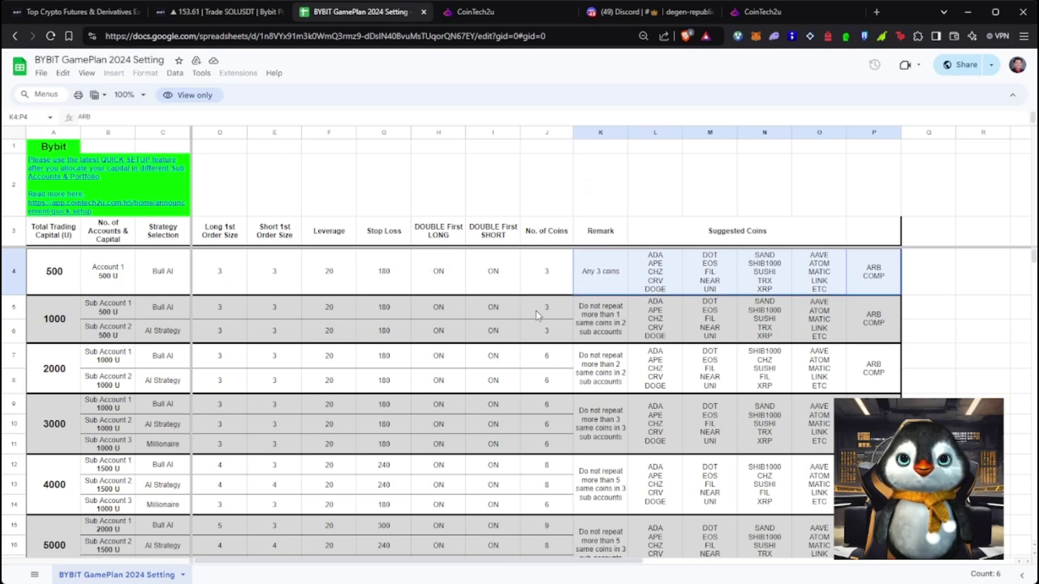
pyautogui.moveTo(650, 279); pyautogui.dragTo(868, 290)
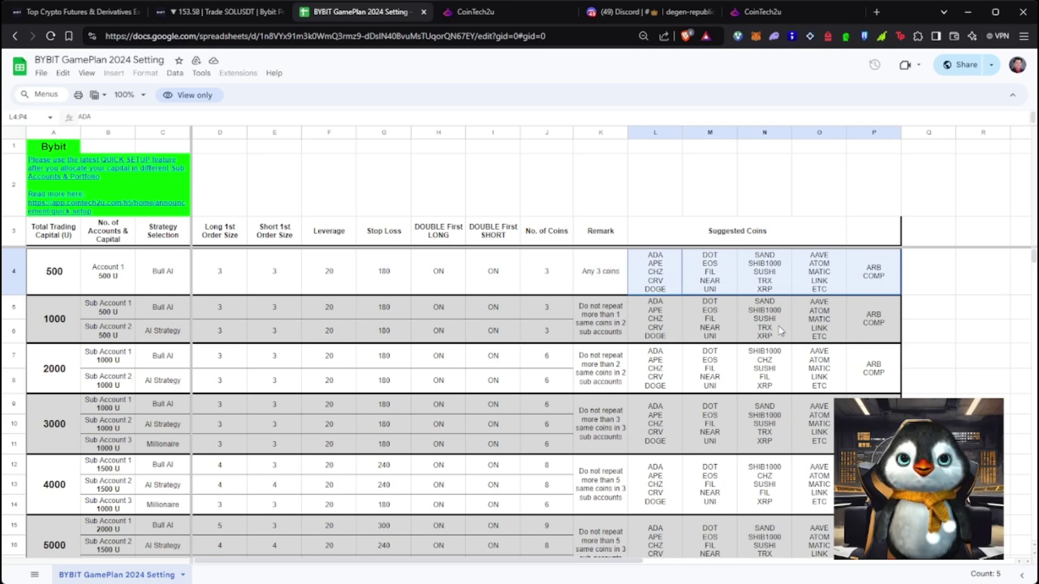
pyautogui.moveTo(658, 282); pyautogui.dragTo(848, 286)
pyautogui.click(546, 273)
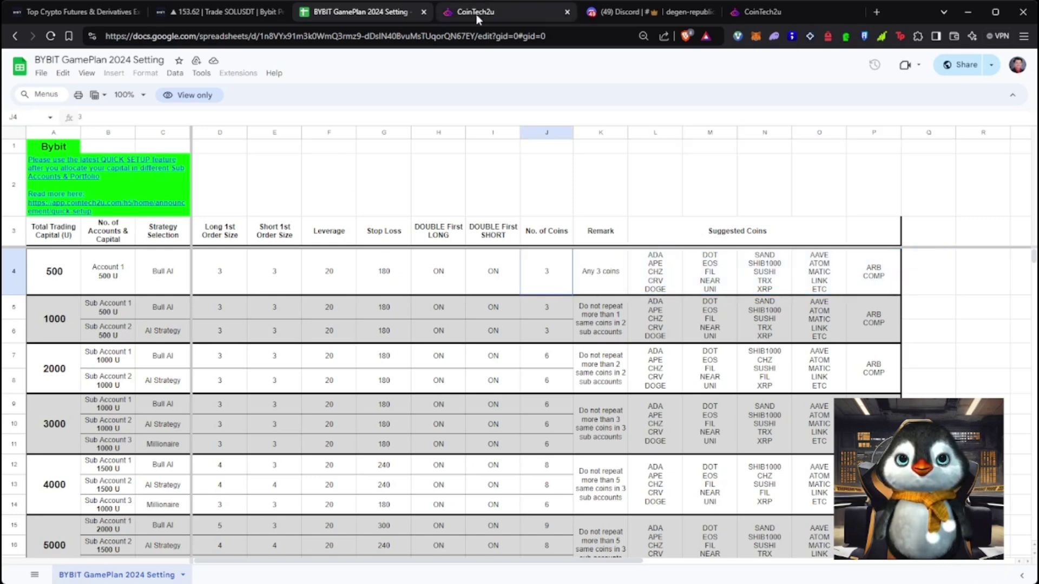
pyautogui.click(477, 14)
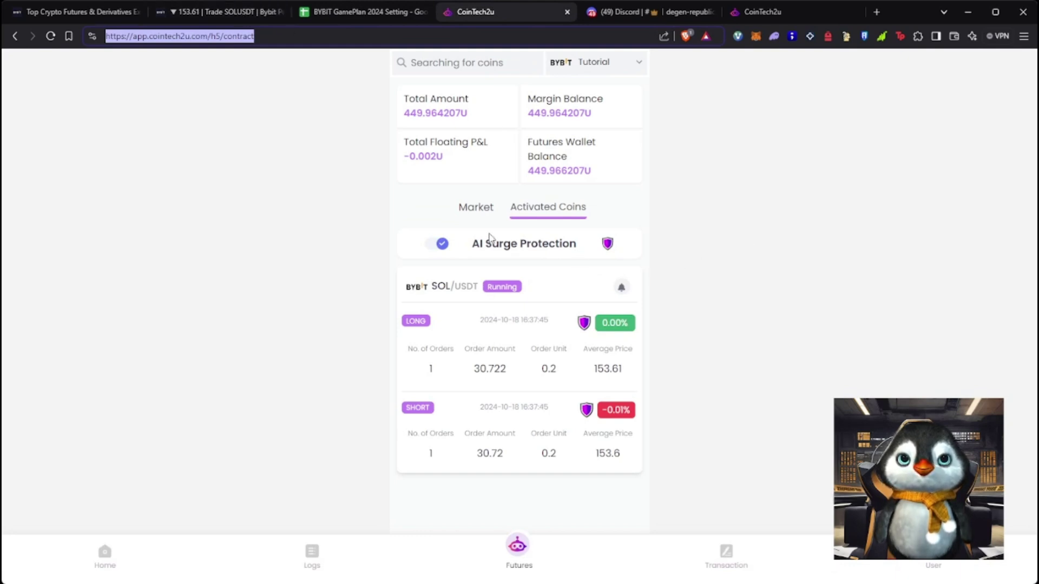
# Check the SOL/USDT bot's AI Surge Protection and Activated Coins, then switch to Discord
pyautogui.moveTo(483, 244); pyautogui.dragTo(537, 243)
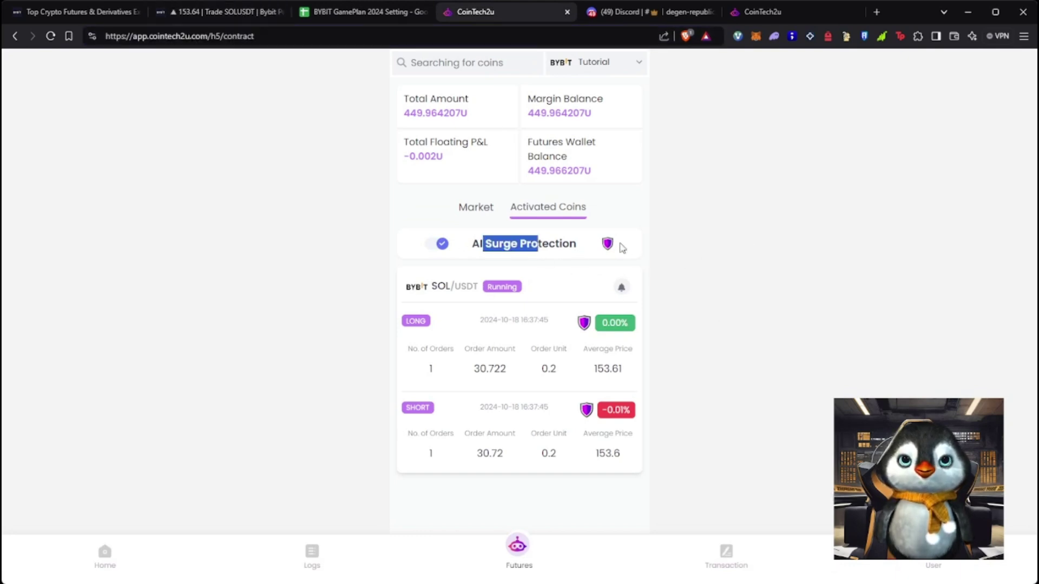
pyautogui.click(702, 260)
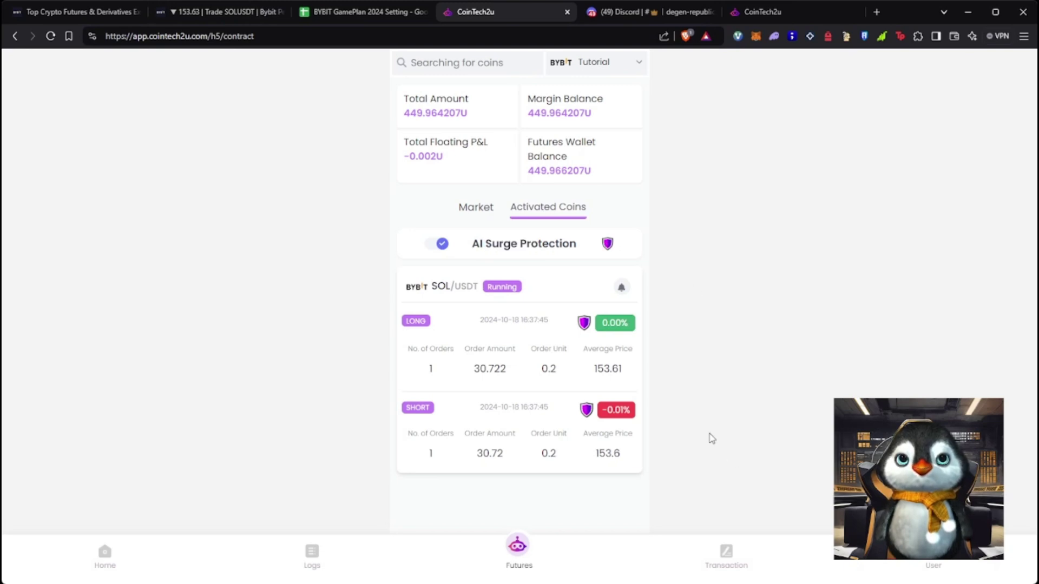
pyautogui.click(484, 210)
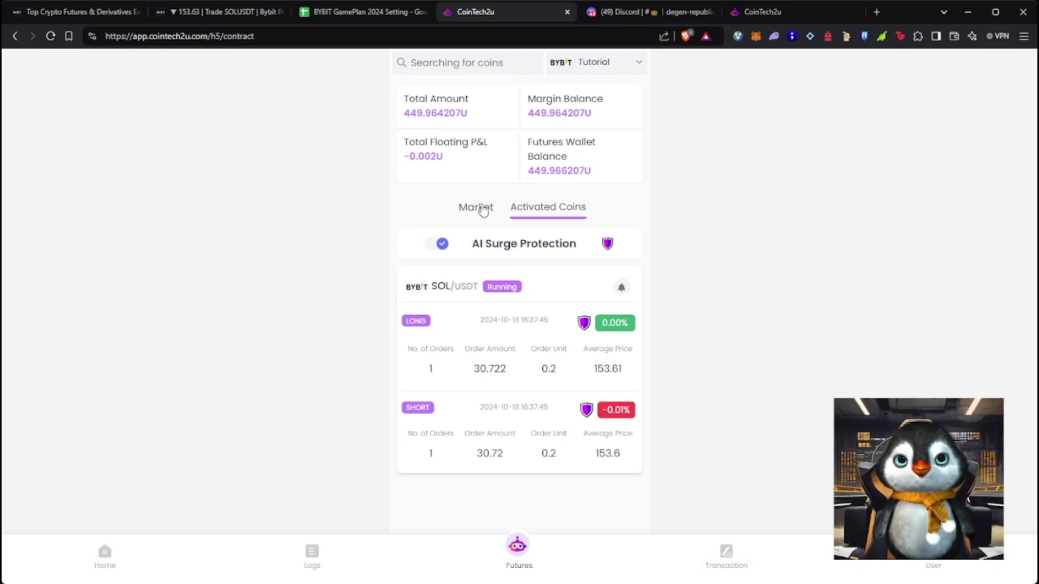
pyautogui.click(548, 212)
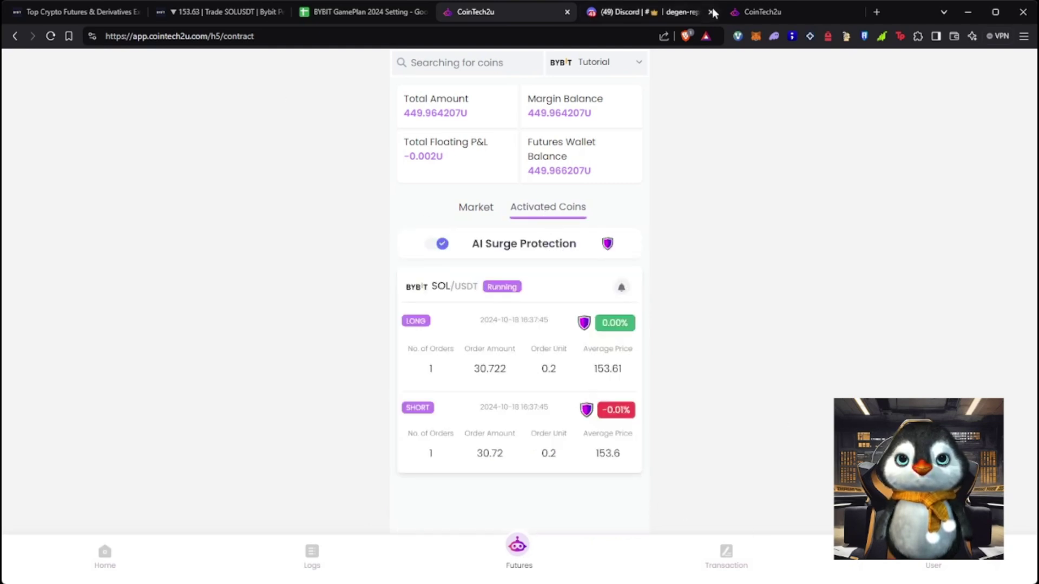
pyautogui.click(665, 12)
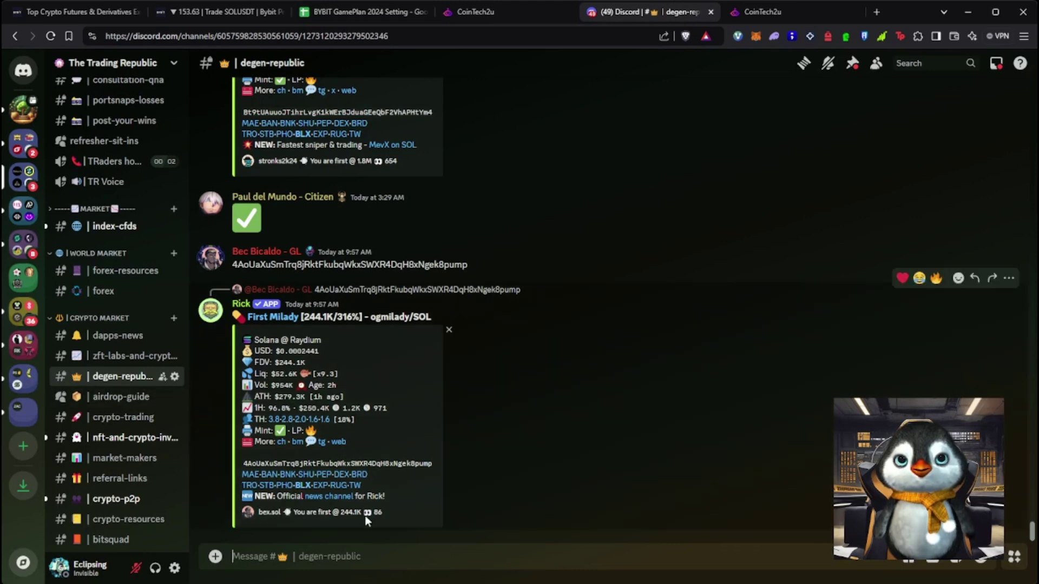
pyautogui.write('ht')
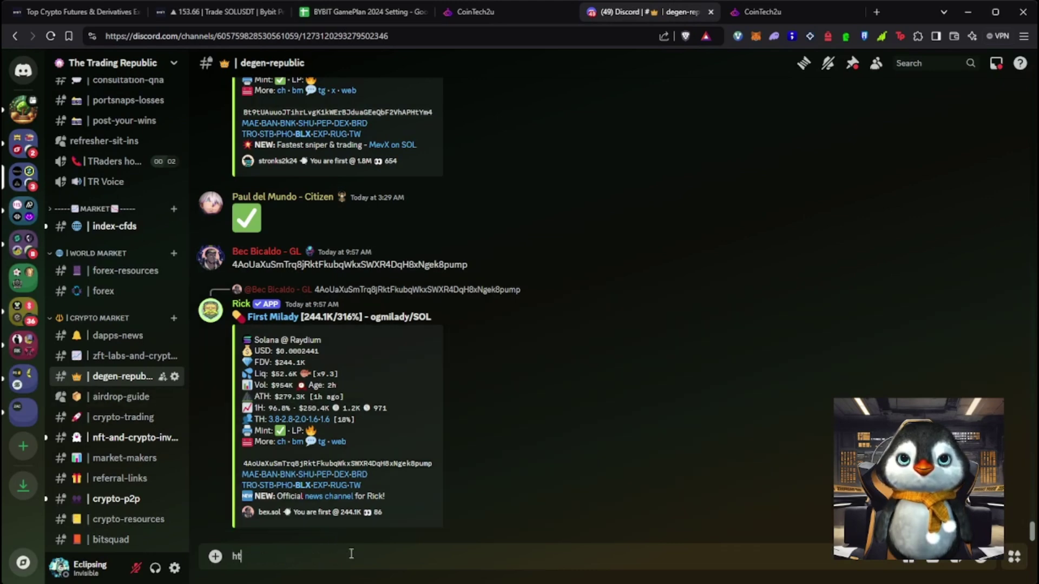
pyautogui.write('tps://')
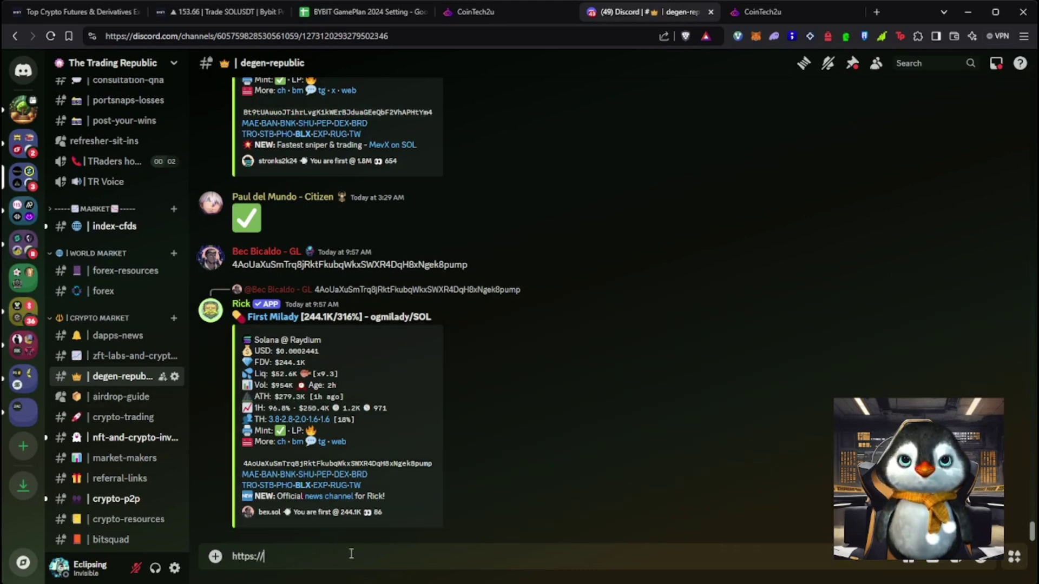
pyautogui.write('discord.gg/')
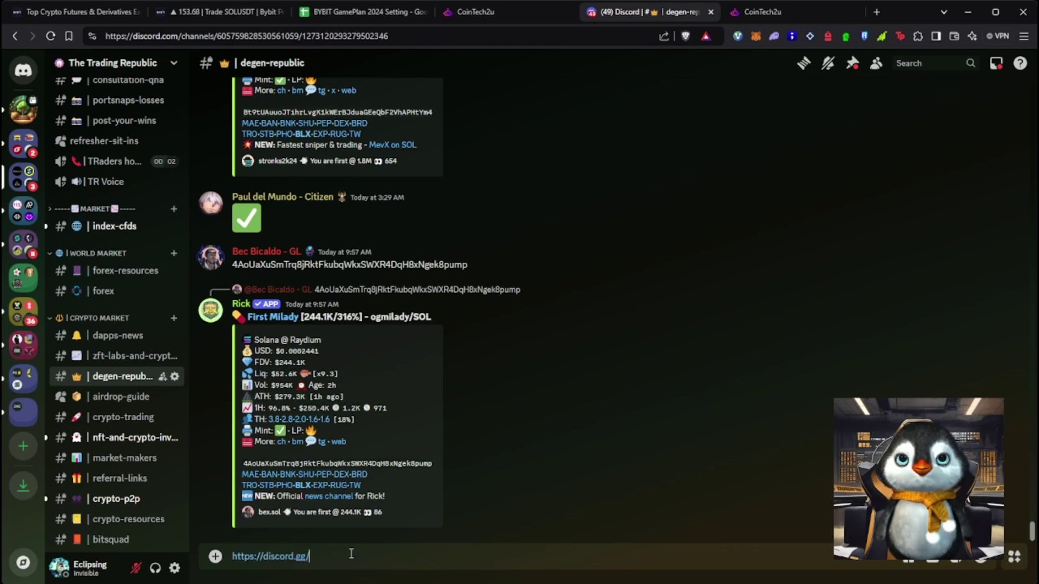
pyautogui.write('tradingrepublic')
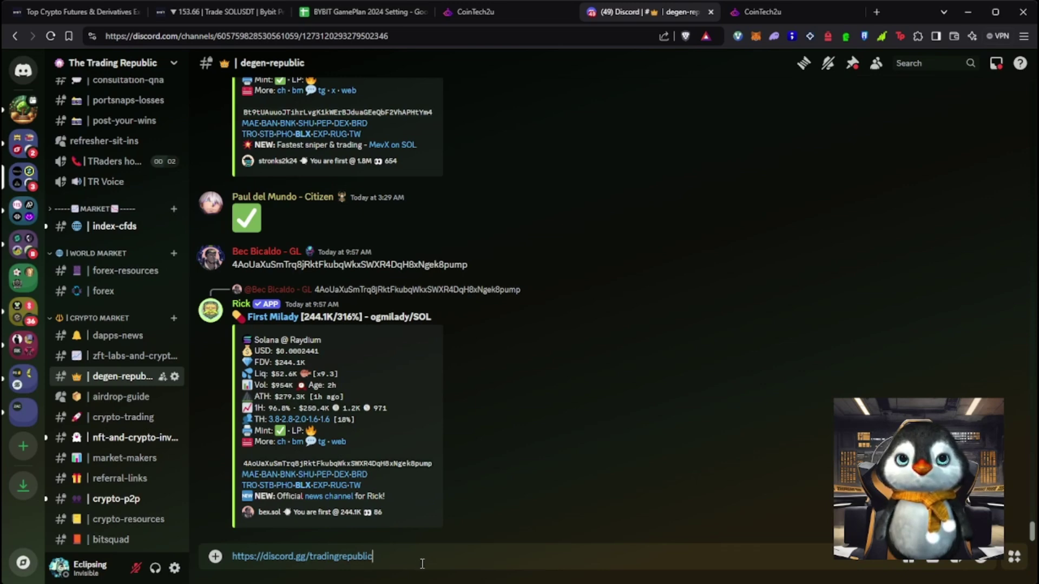
pyautogui.press('Return')
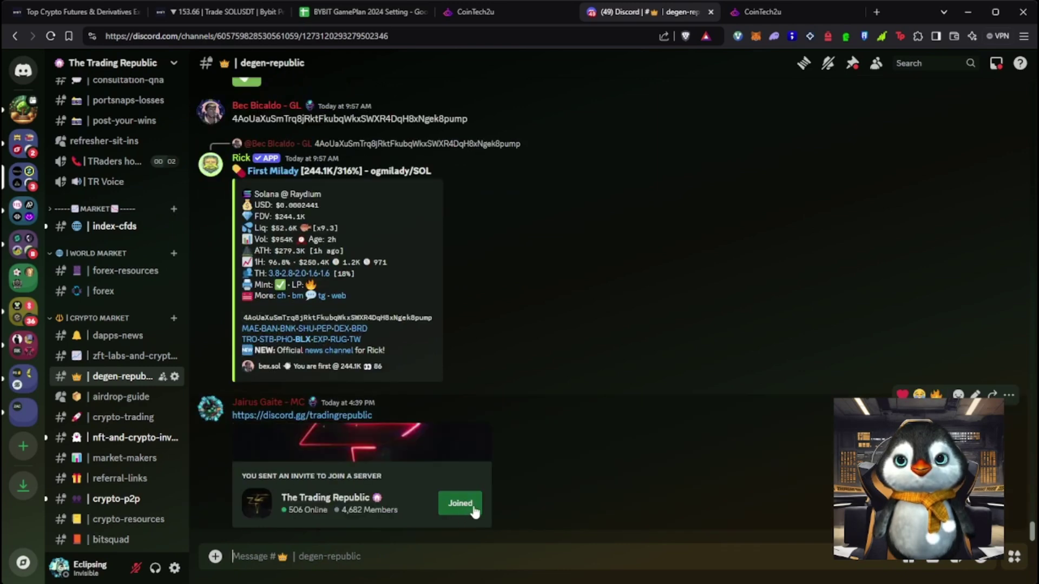
pyautogui.click(1008, 395)
pyautogui.click(920, 541)
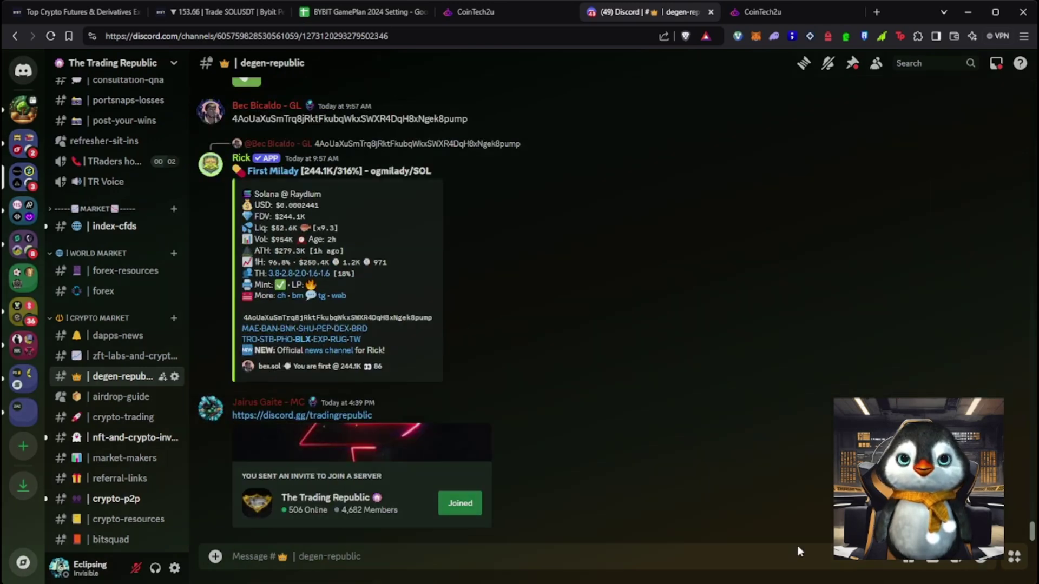
pyautogui.click(615, 464)
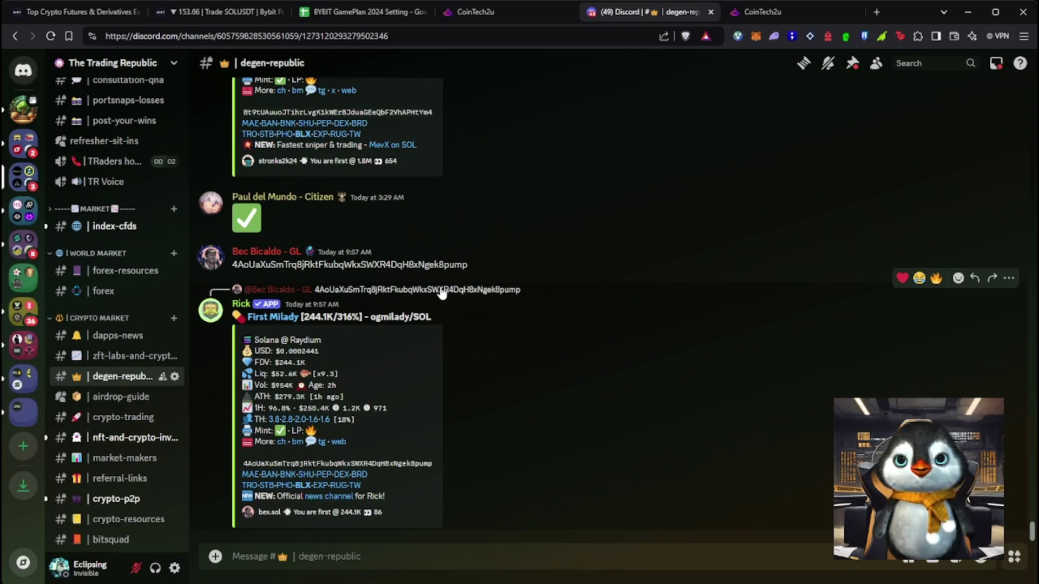
# Scroll the channel list up and open #cointech2u-chat
pyautogui.moveTo(315, 265); pyautogui.dragTo(323, 266)
pyautogui.click(588, 362)
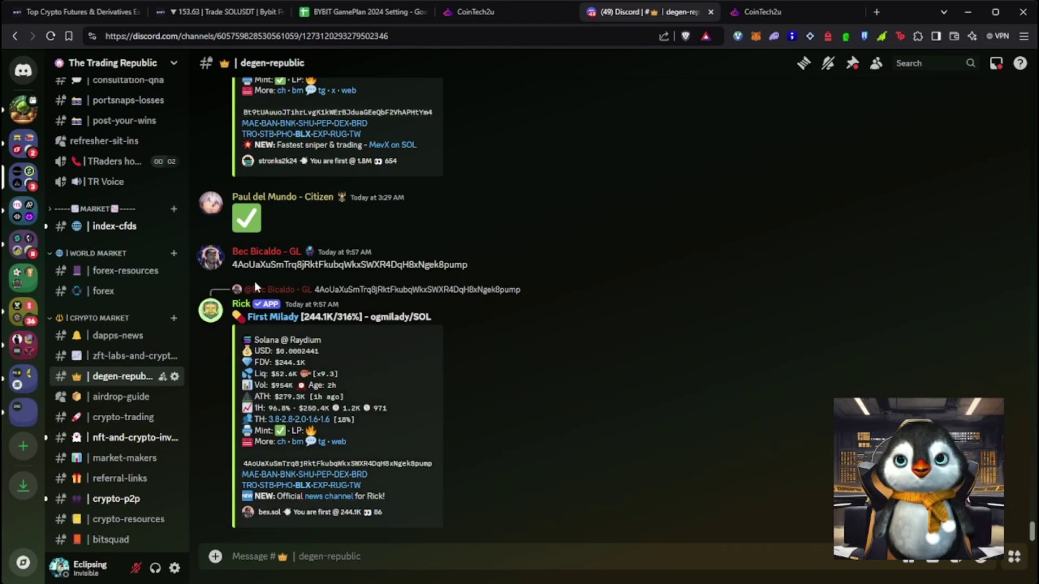
pyautogui.scroll(4, 135, 389)
pyautogui.scroll(6, 135, 390)
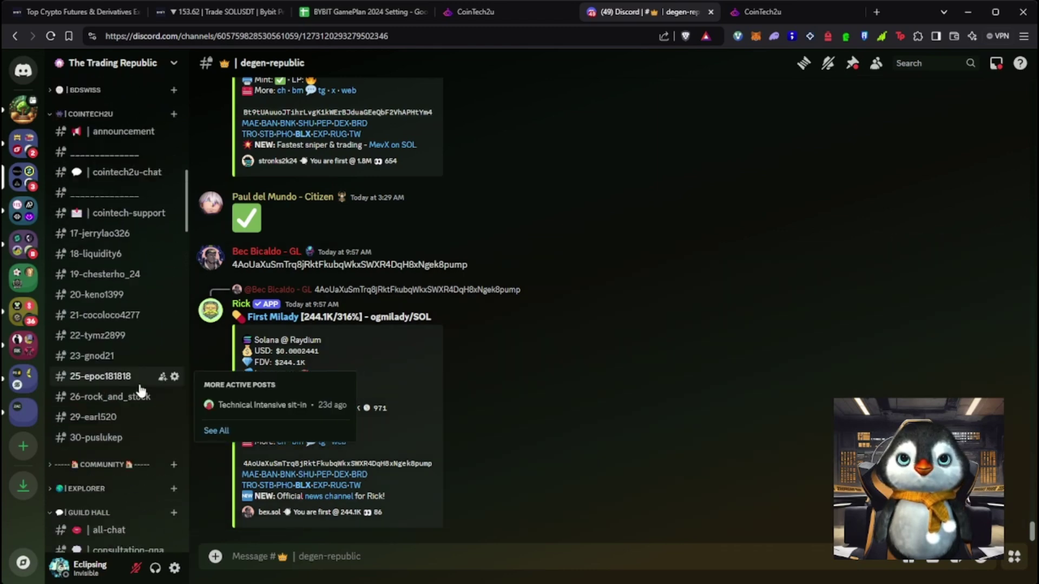
pyautogui.click(127, 244)
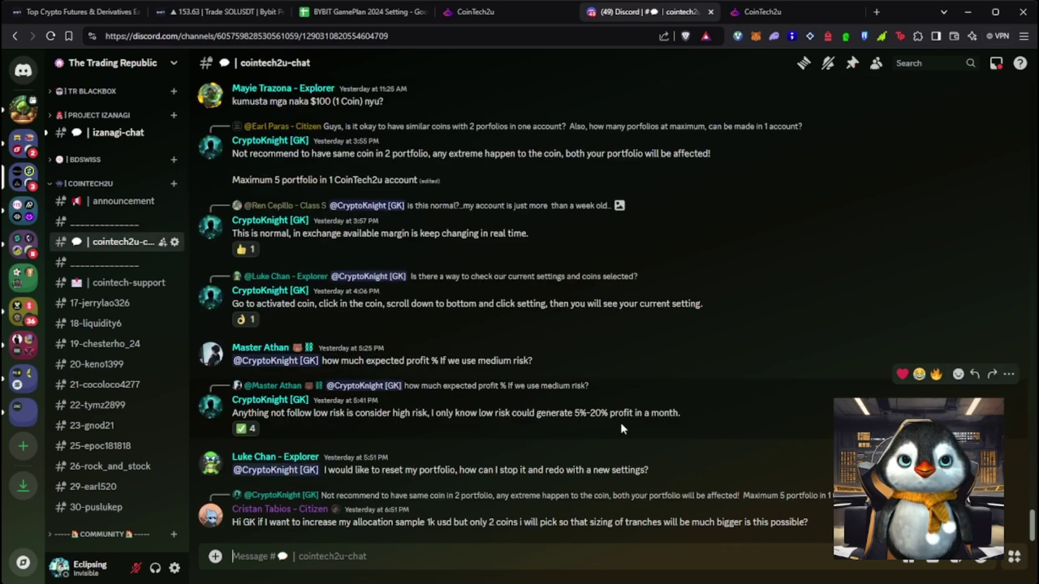